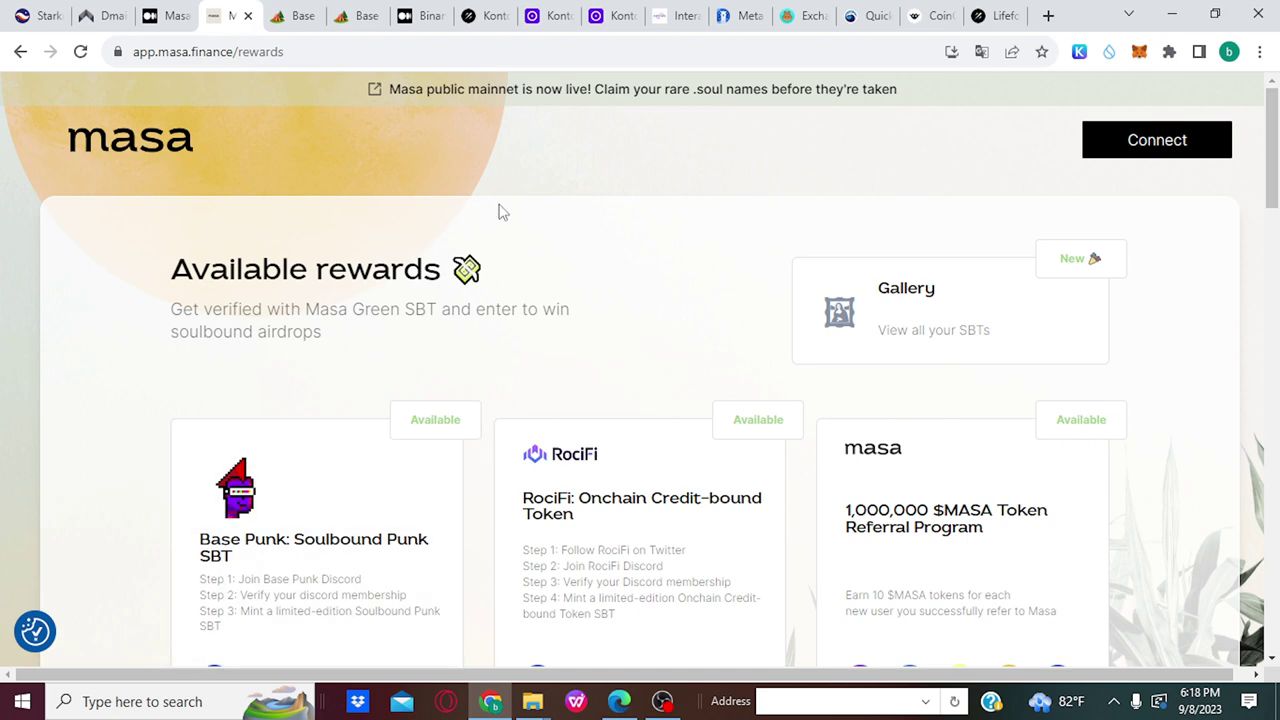
Go through the Galxe campaign tab to the Starknet Ecosystem page in the first tab
{"action": "left_click", "coordinate": [495, 13]}
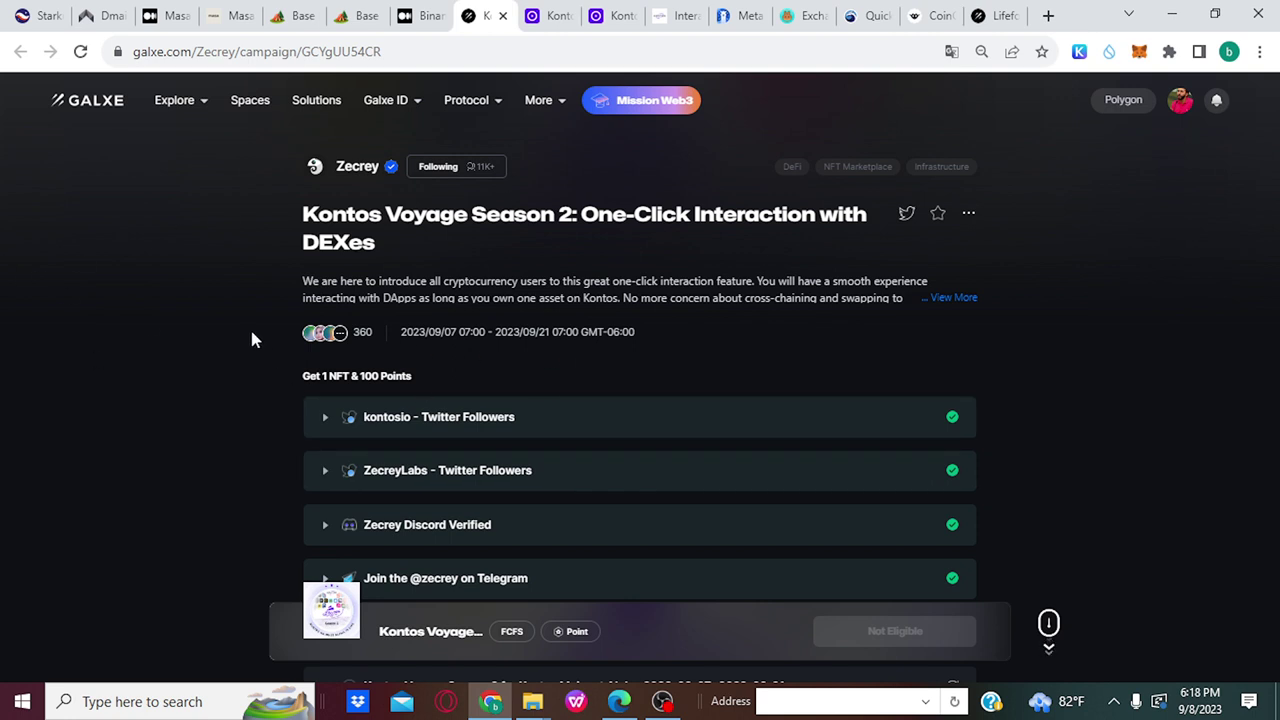
{"action": "left_click", "coordinate": [38, 9]}
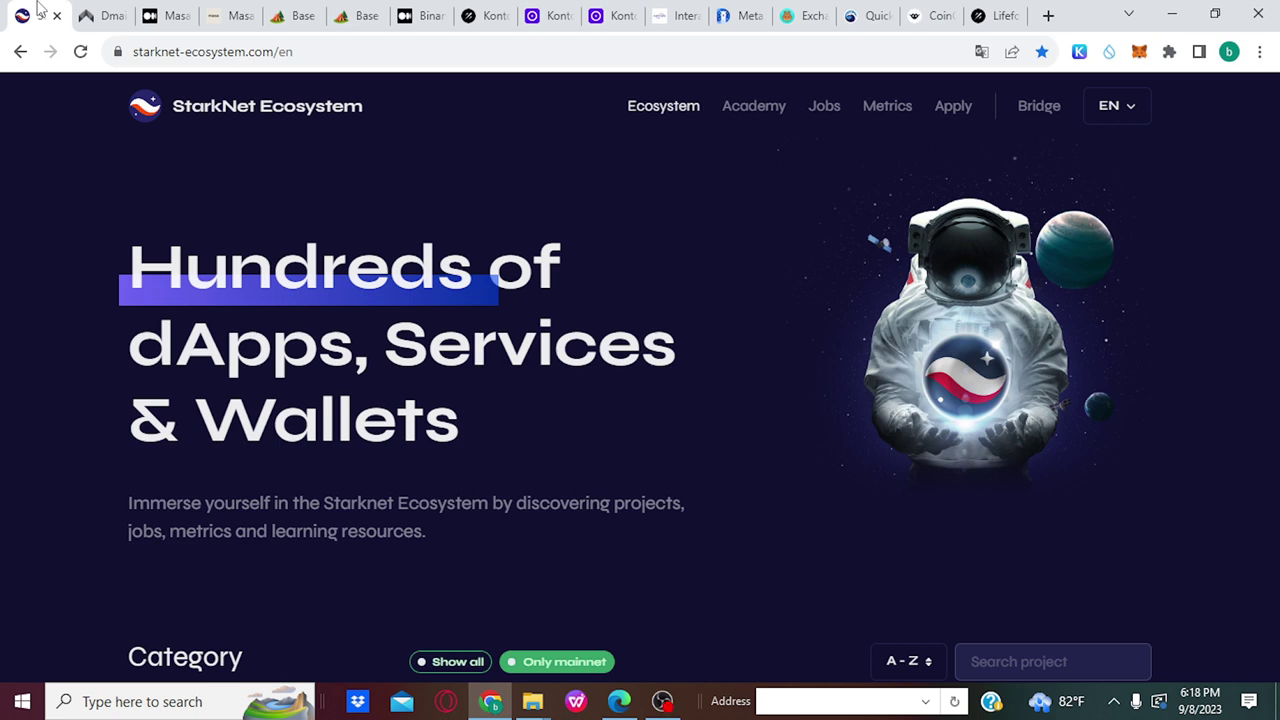
Browse the project grid to the 11 Digital ID projects, with the Dmail Network card in view
{"action": "scroll", "coordinate": [525, 387], "scroll_direction": "down", "scroll_amount": 3}
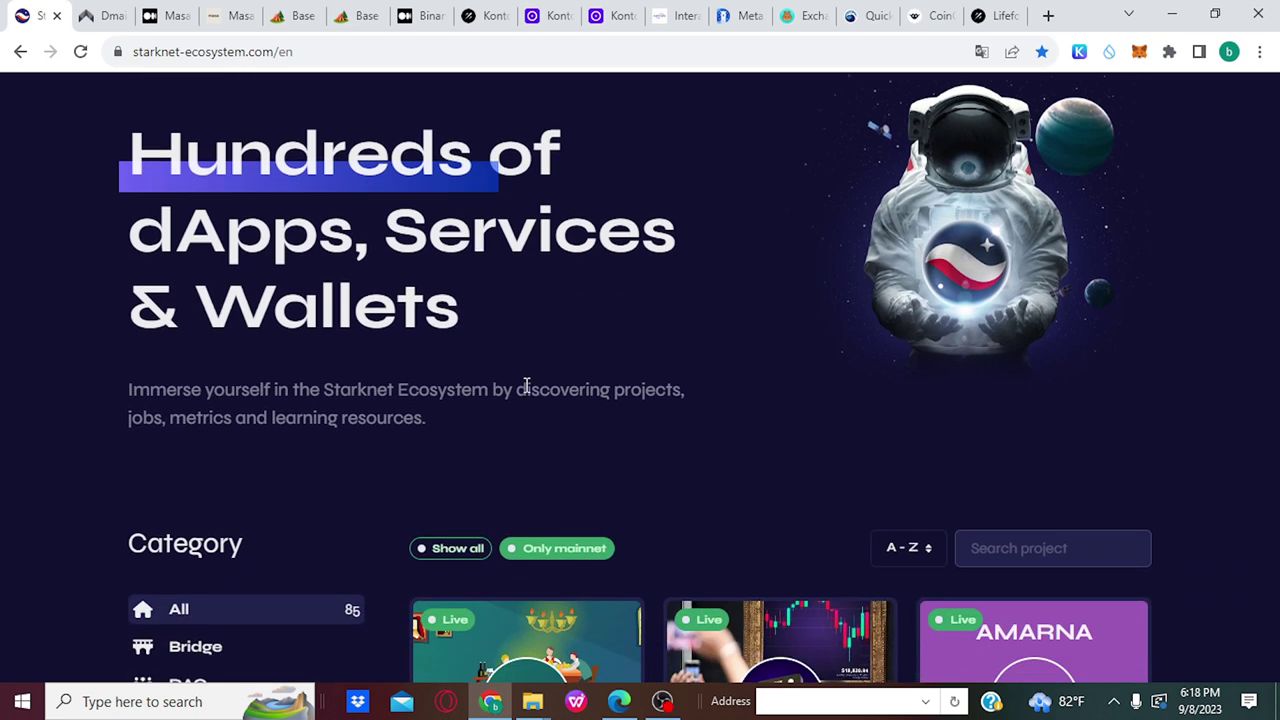
{"action": "scroll", "coordinate": [527, 393], "scroll_direction": "down", "scroll_amount": 3}
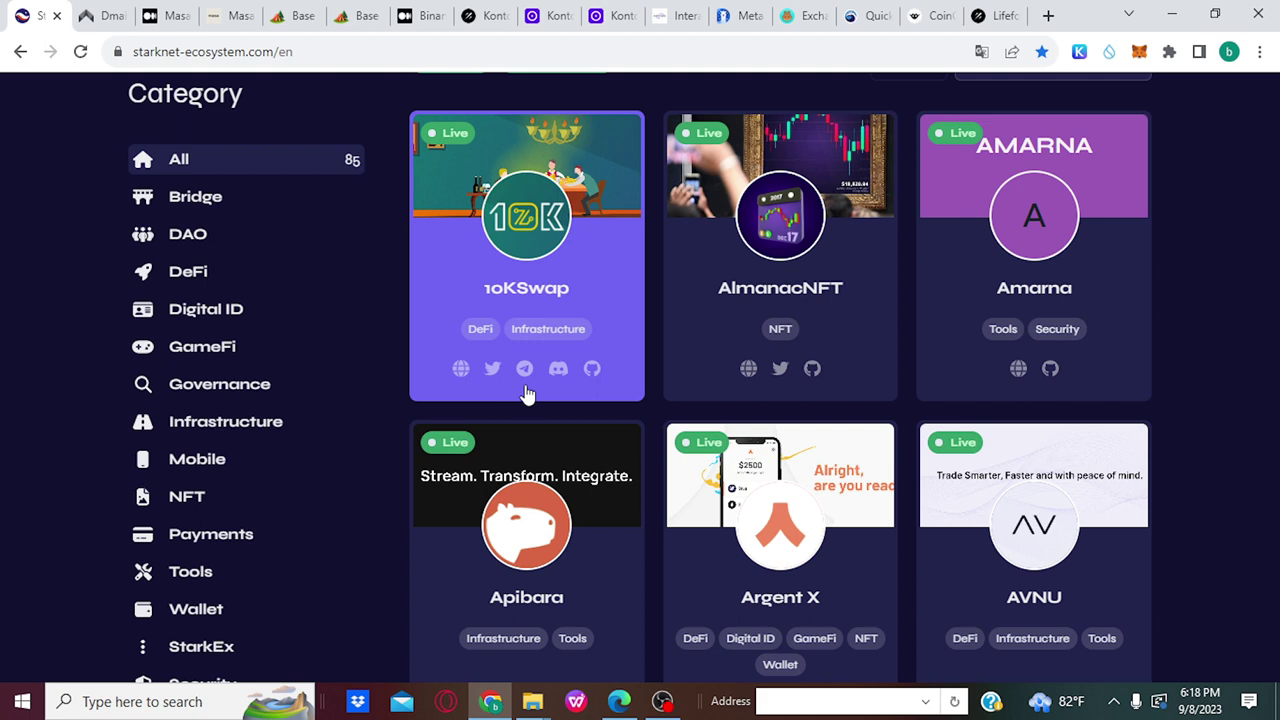
{"action": "scroll", "coordinate": [527, 395], "scroll_direction": "down", "scroll_amount": 4}
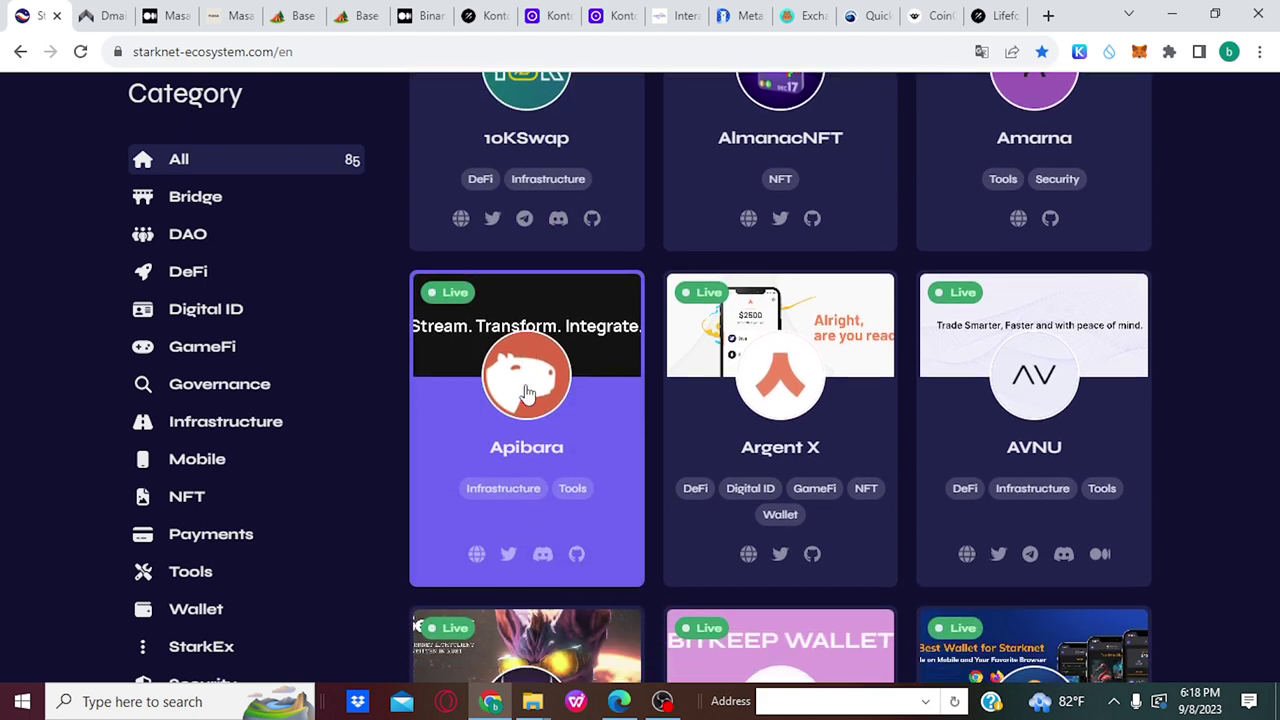
{"action": "scroll", "coordinate": [527, 395], "scroll_direction": "down", "scroll_amount": 4}
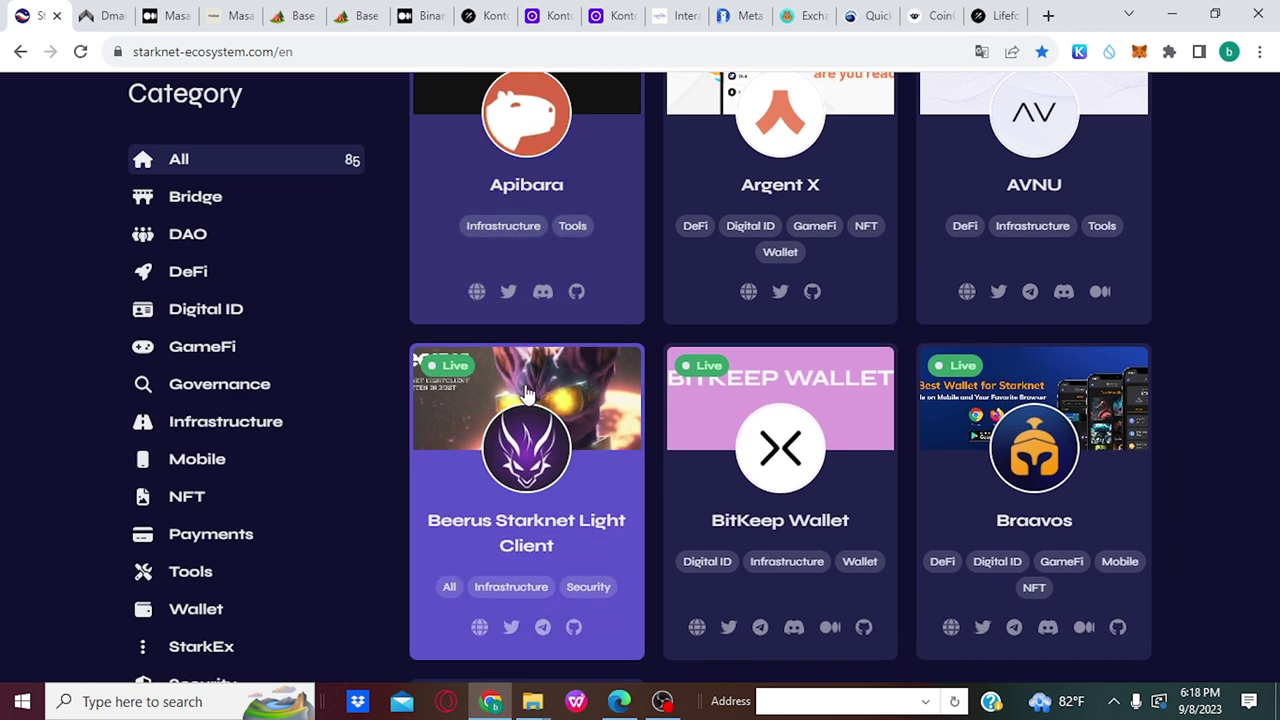
{"action": "scroll", "coordinate": [527, 395], "scroll_direction": "down", "scroll_amount": 2}
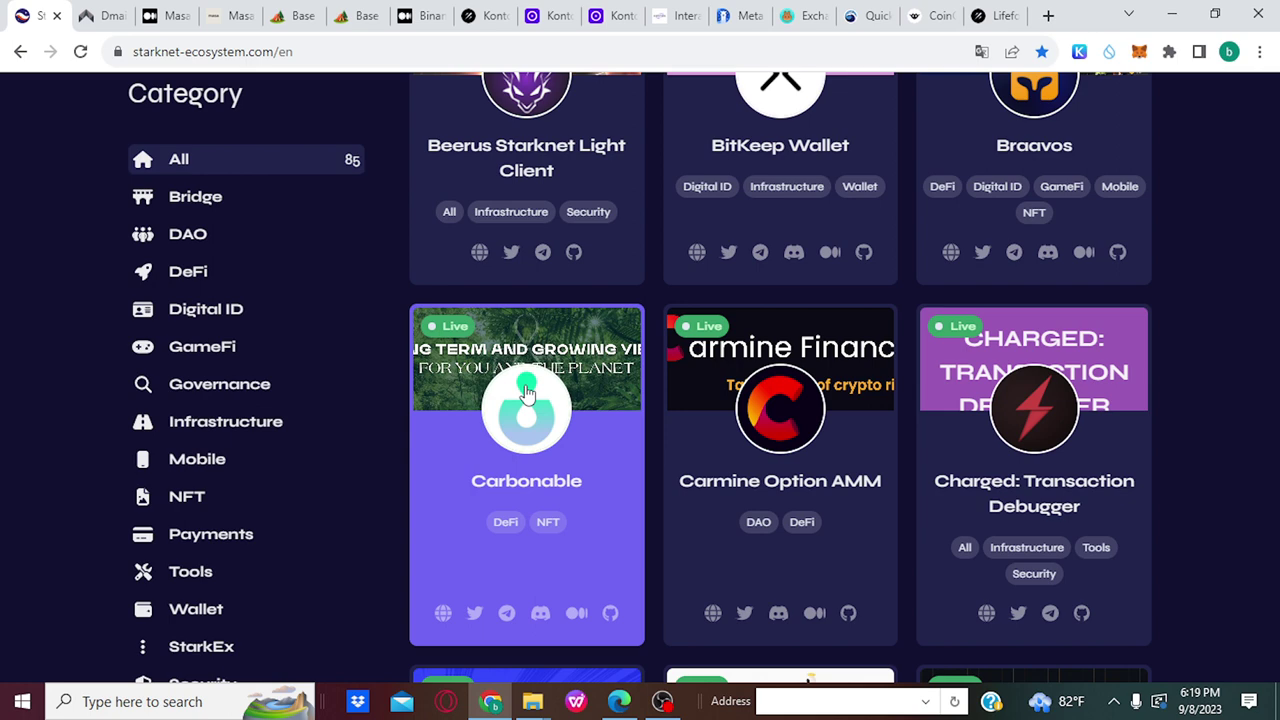
{"action": "scroll", "coordinate": [527, 393], "scroll_direction": "up", "scroll_amount": 7}
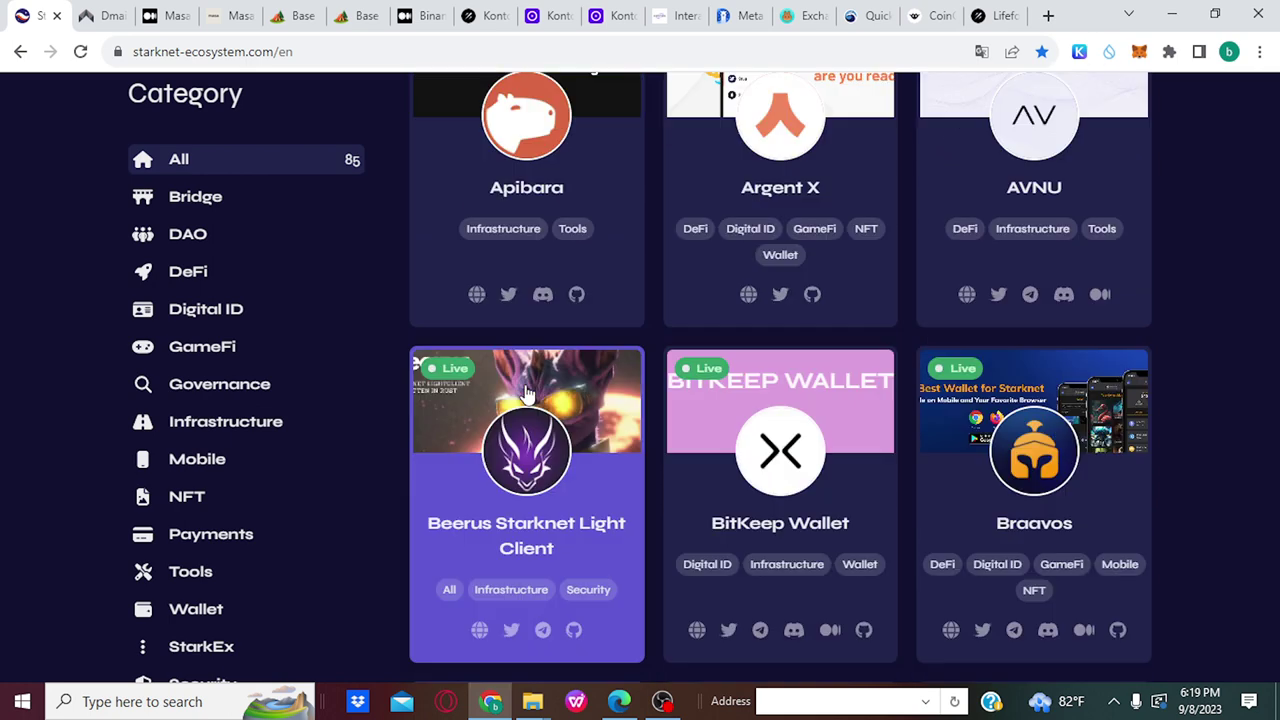
{"action": "scroll", "coordinate": [527, 393], "scroll_direction": "up", "scroll_amount": 5}
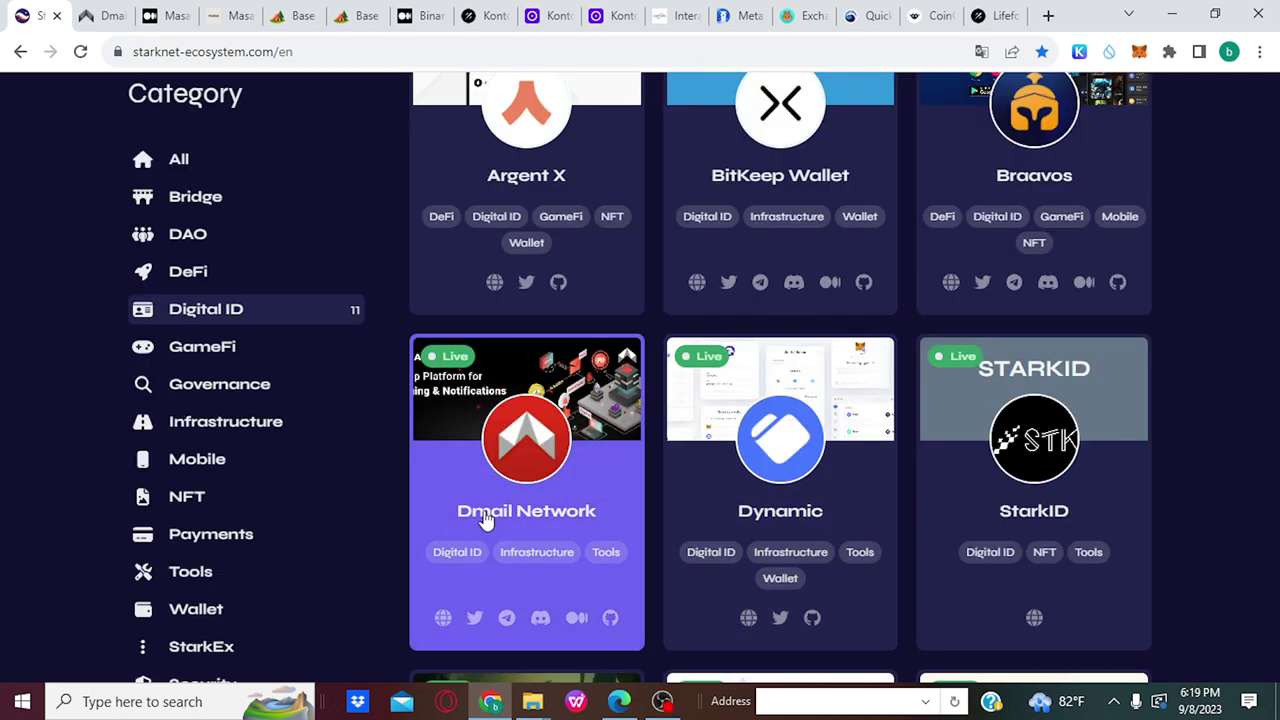
{"action": "scroll", "coordinate": [486, 517], "scroll_direction": "down", "scroll_amount": 1}
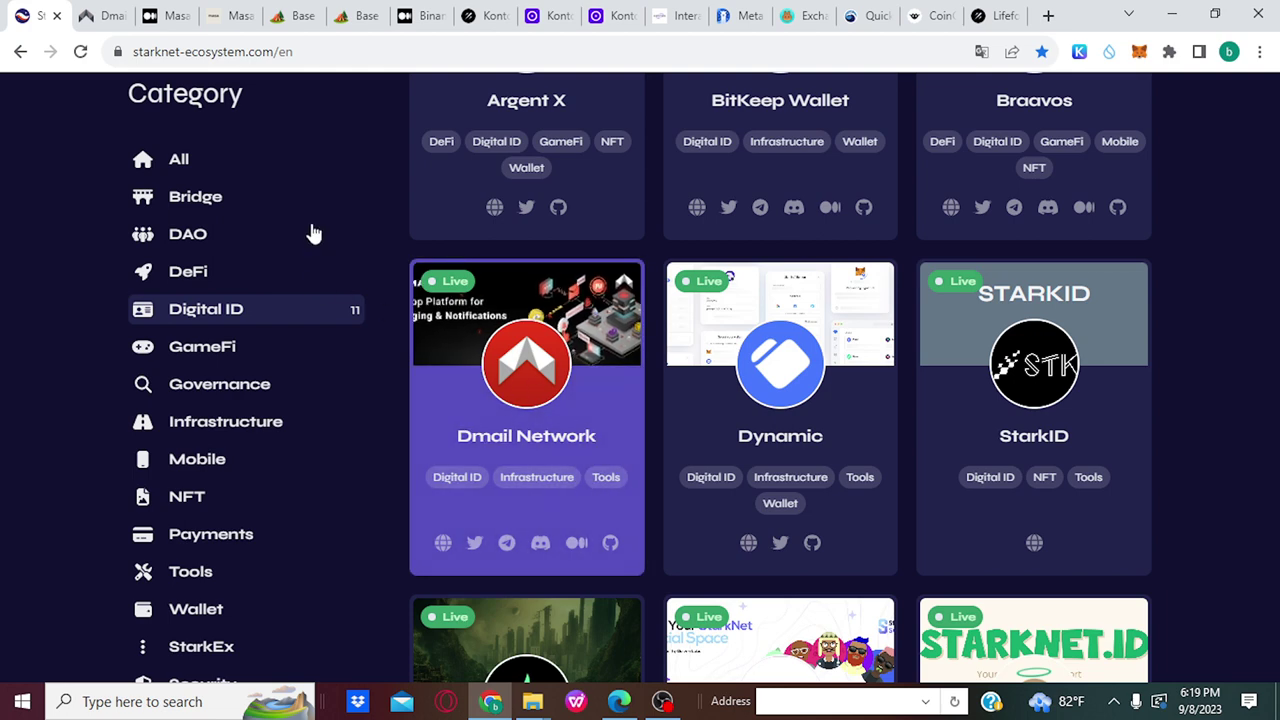
Log into Dmail with the Argent X Starknet wallet, reaching the 7-message inbox
{"action": "left_click", "coordinate": [106, 14]}
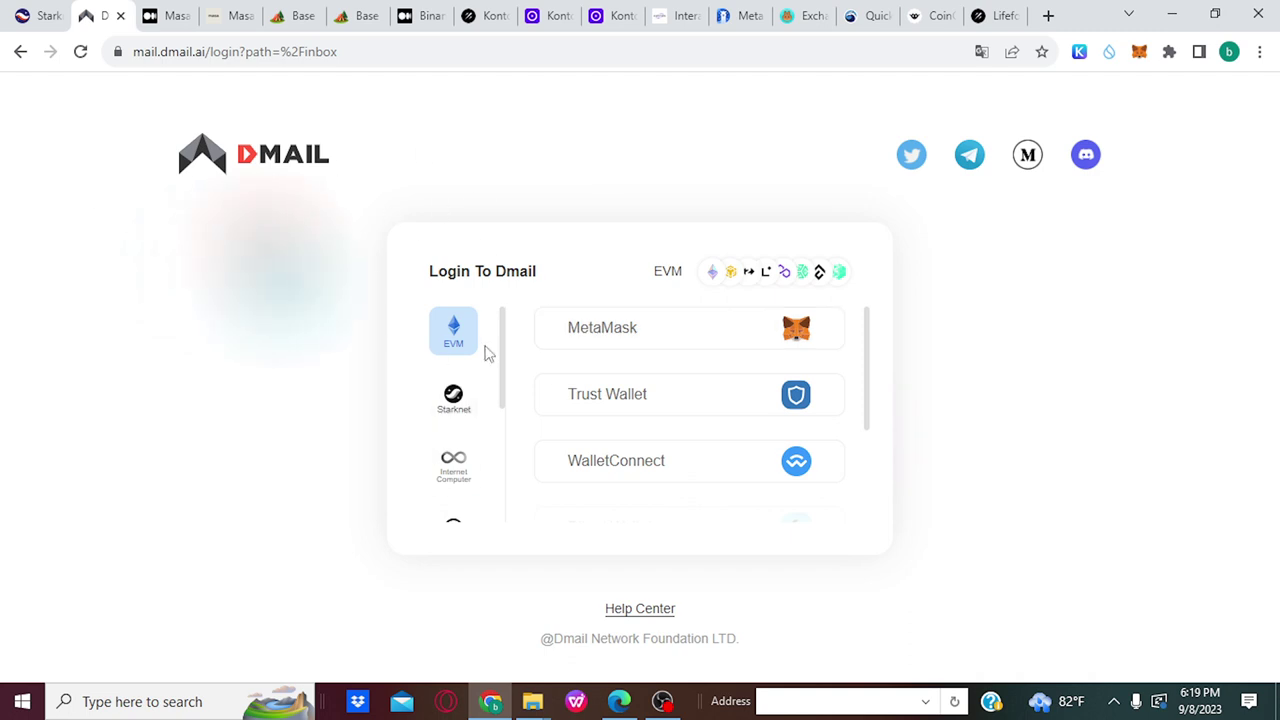
{"action": "left_click", "coordinate": [455, 397]}
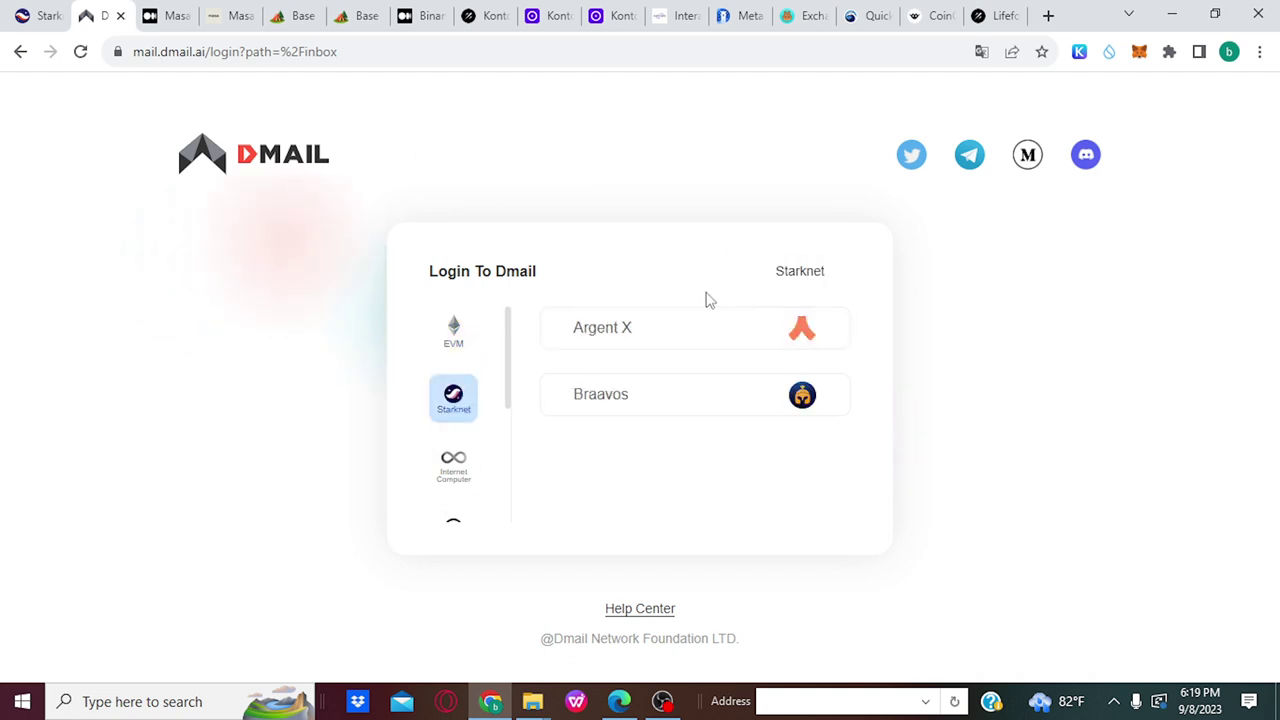
{"action": "left_click", "coordinate": [478, 340]}
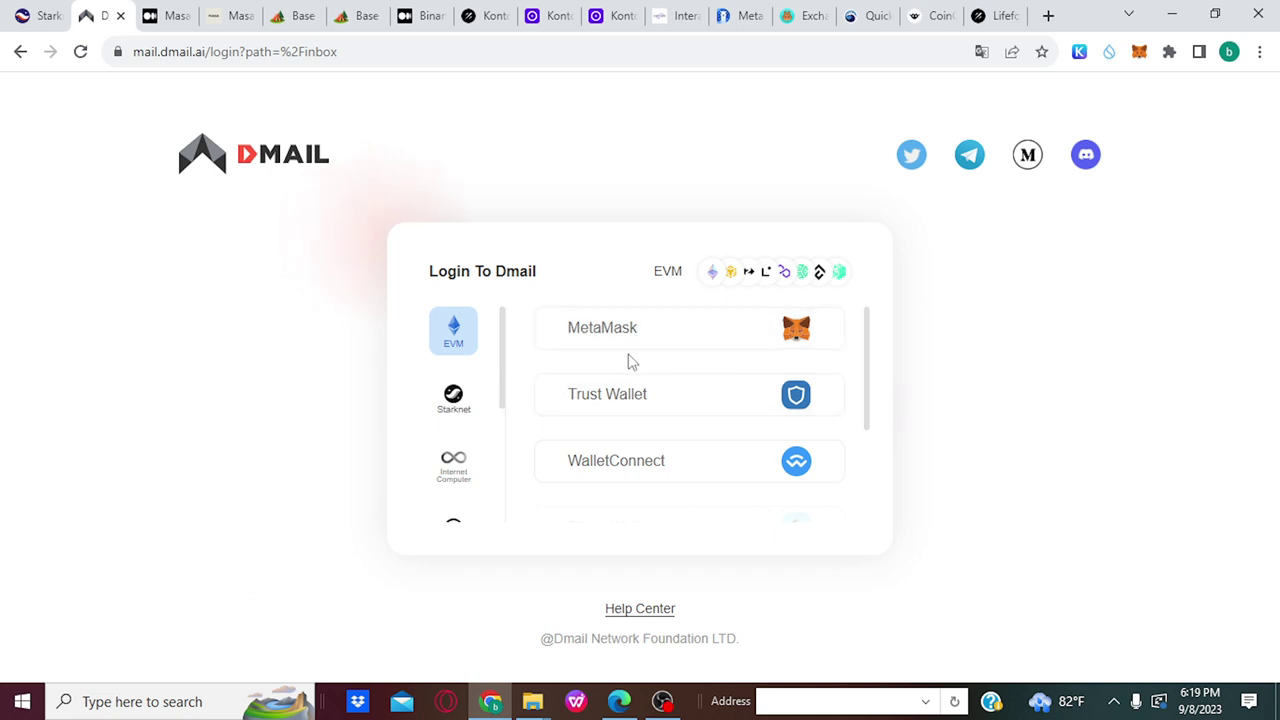
{"action": "left_click", "coordinate": [455, 397]}
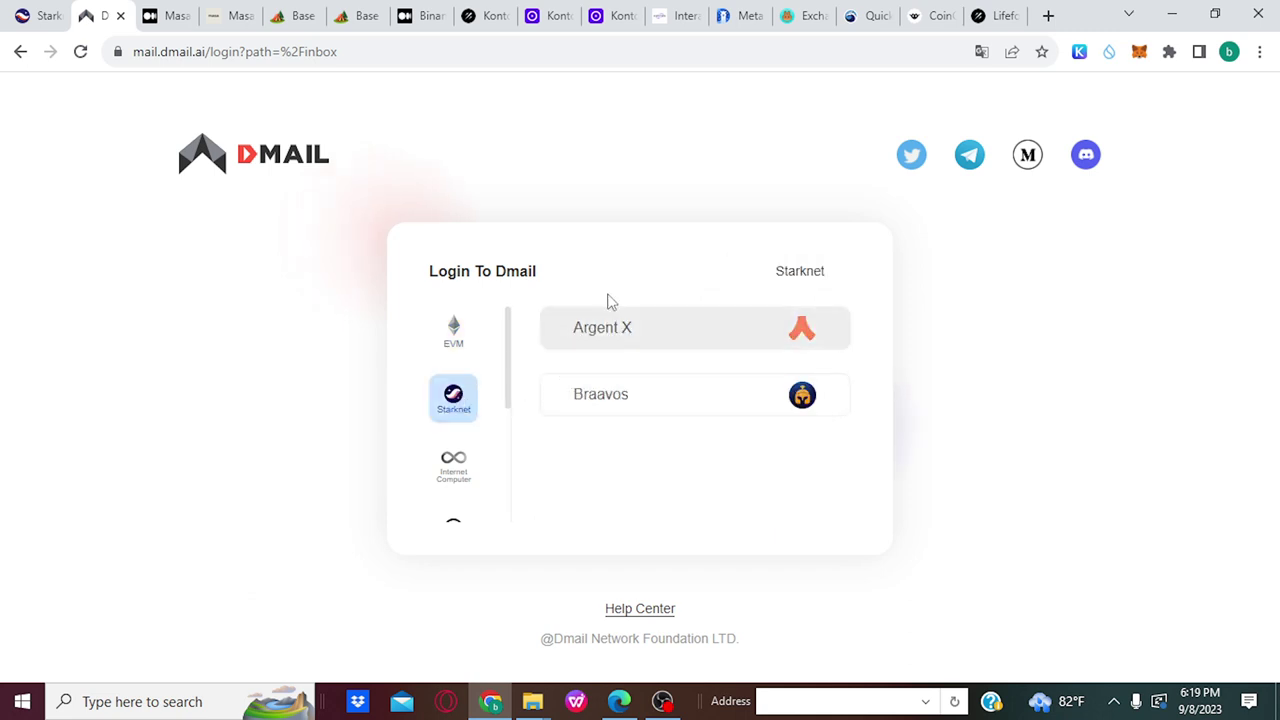
{"action": "left_click", "coordinate": [632, 333]}
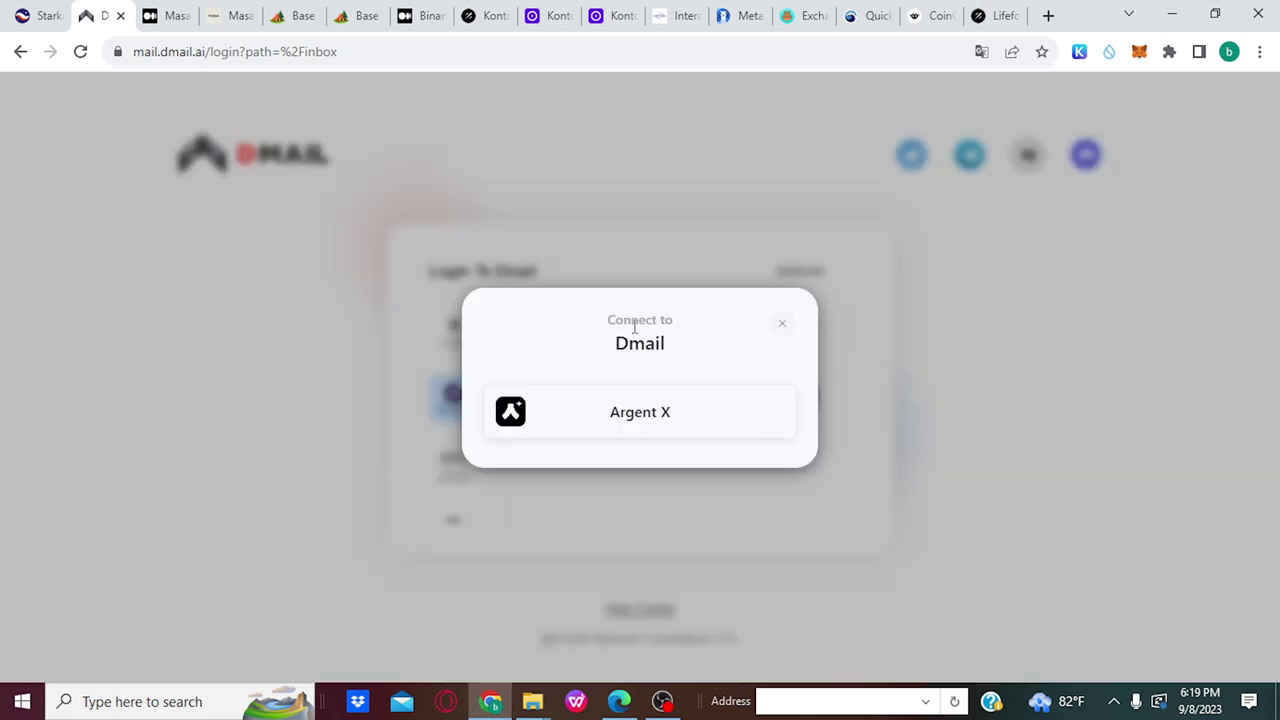
{"action": "left_click", "coordinate": [638, 416]}
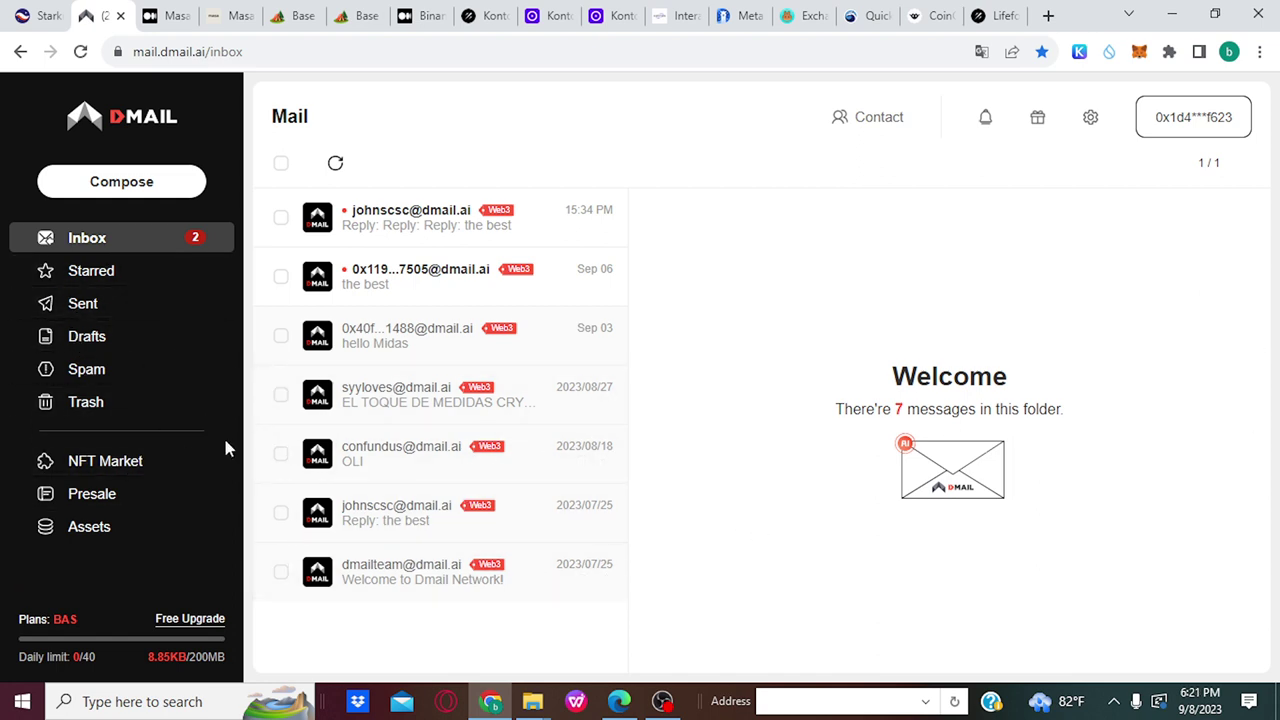
Open the 'Welcome to Dmail Network!' email and follow Get NFT Domain to the presale page
{"action": "left_click", "coordinate": [424, 587]}
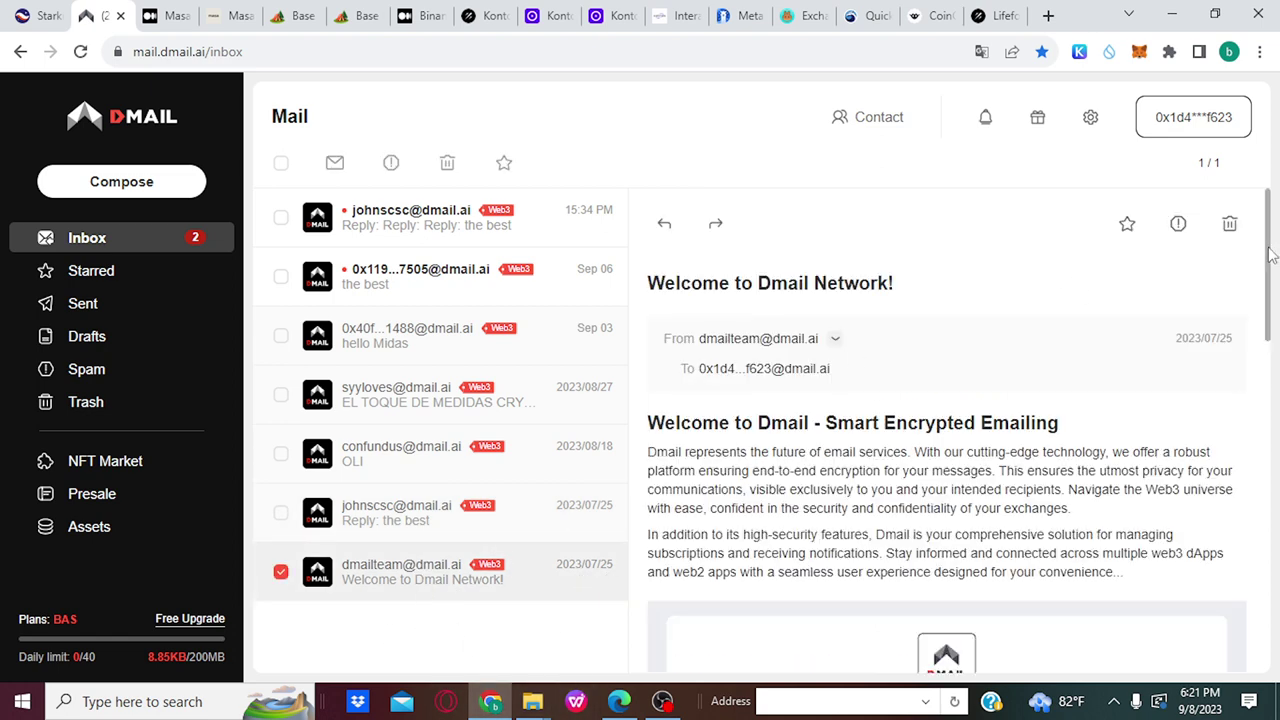
{"action": "left_click_drag", "start_coordinate": [1270, 258], "coordinate": [1260, 328]}
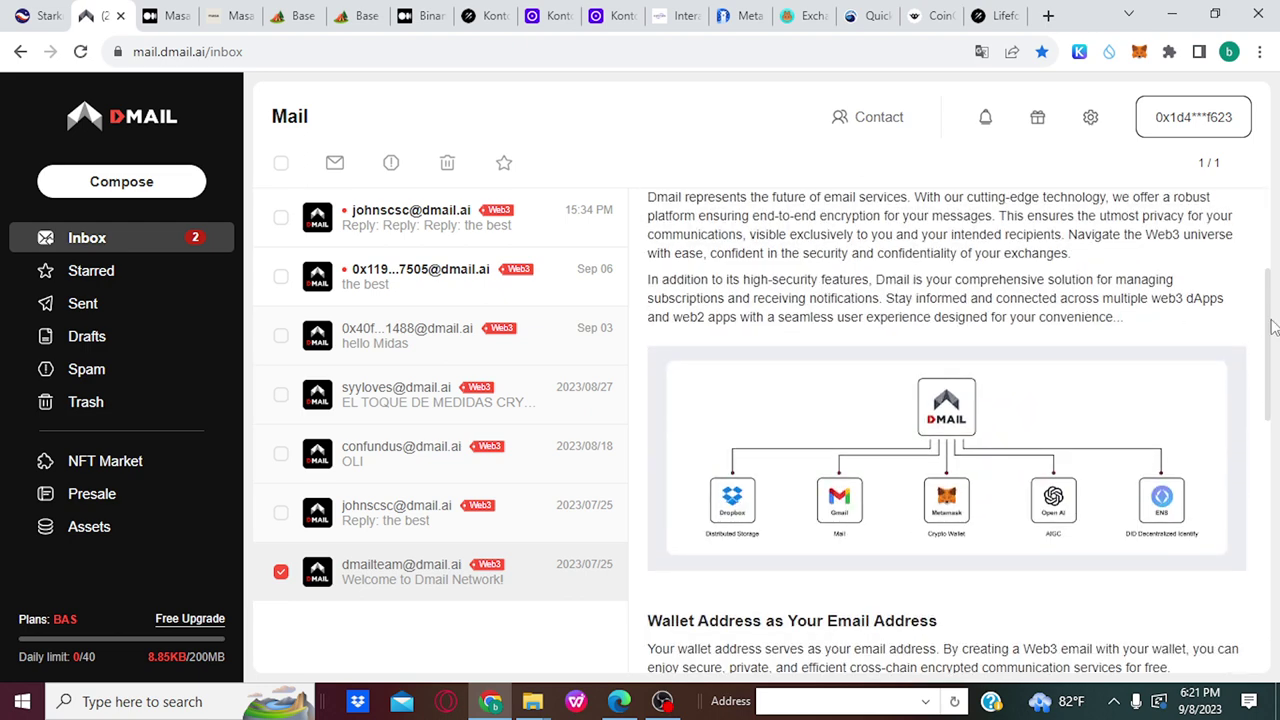
{"action": "left_click_drag", "start_coordinate": [1272, 328], "coordinate": [1275, 437]}
{"action": "left_click", "coordinate": [743, 531]}
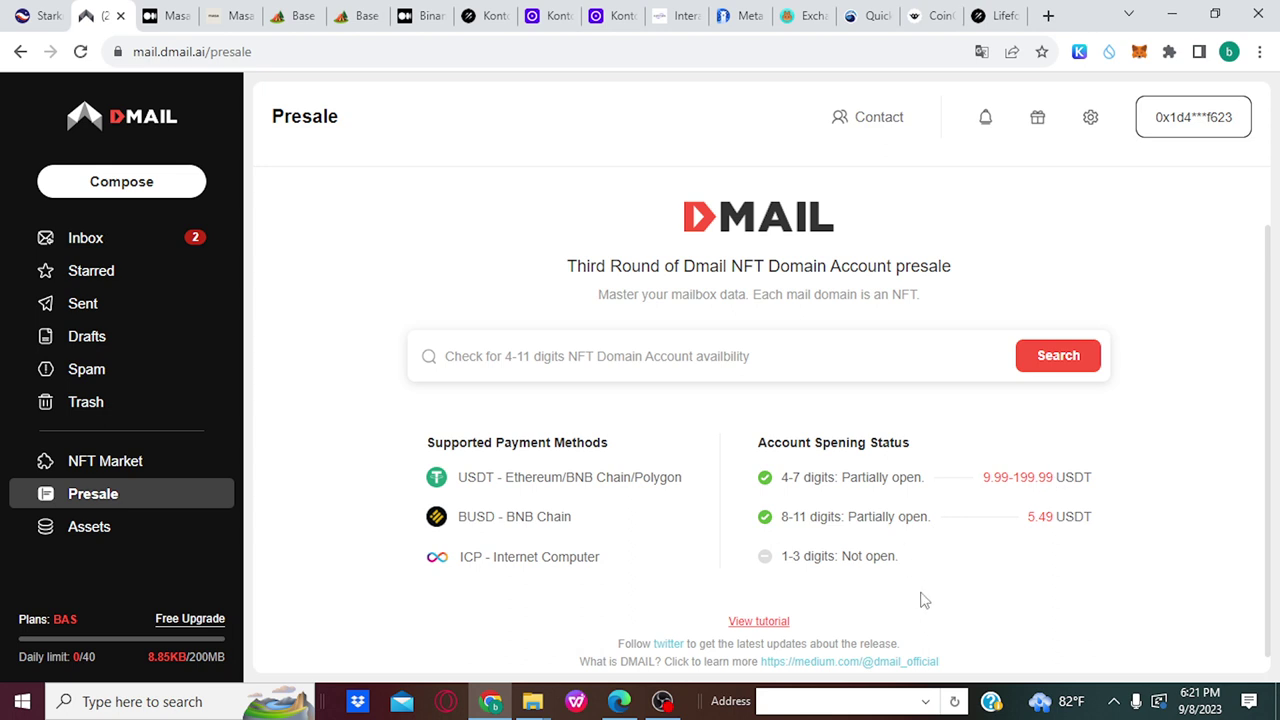
{"action": "left_click", "coordinate": [657, 366]}
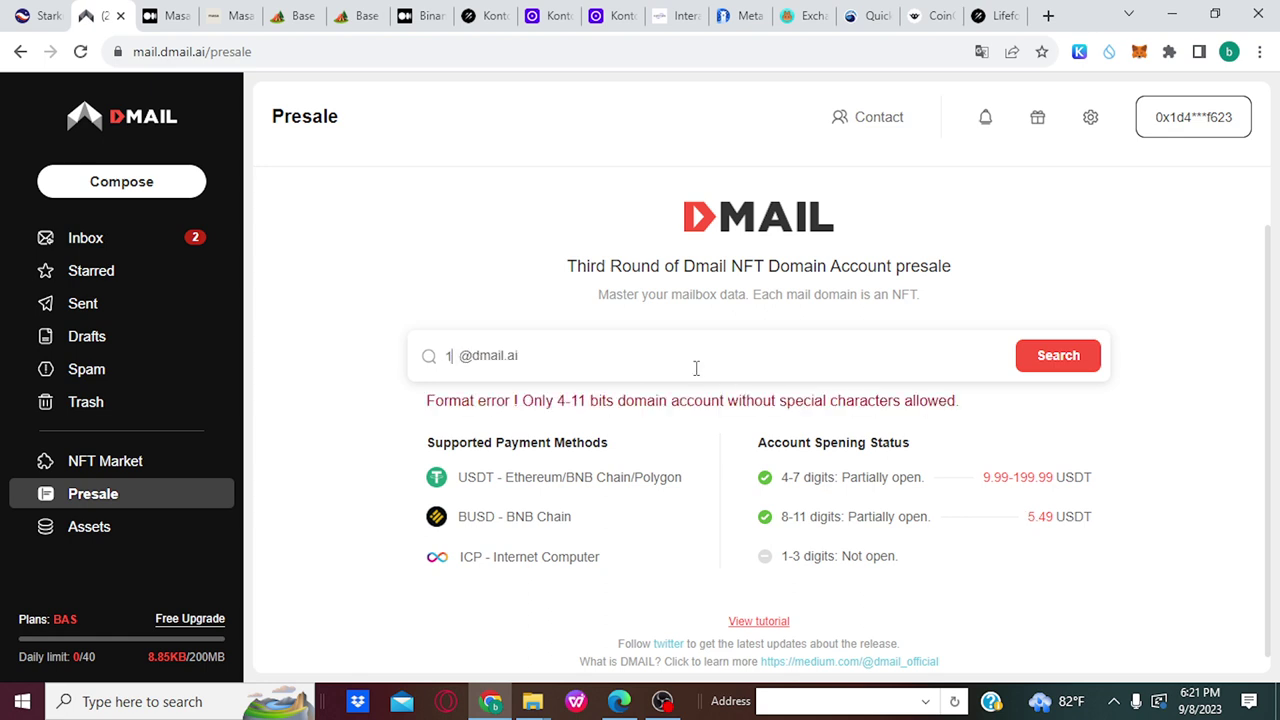
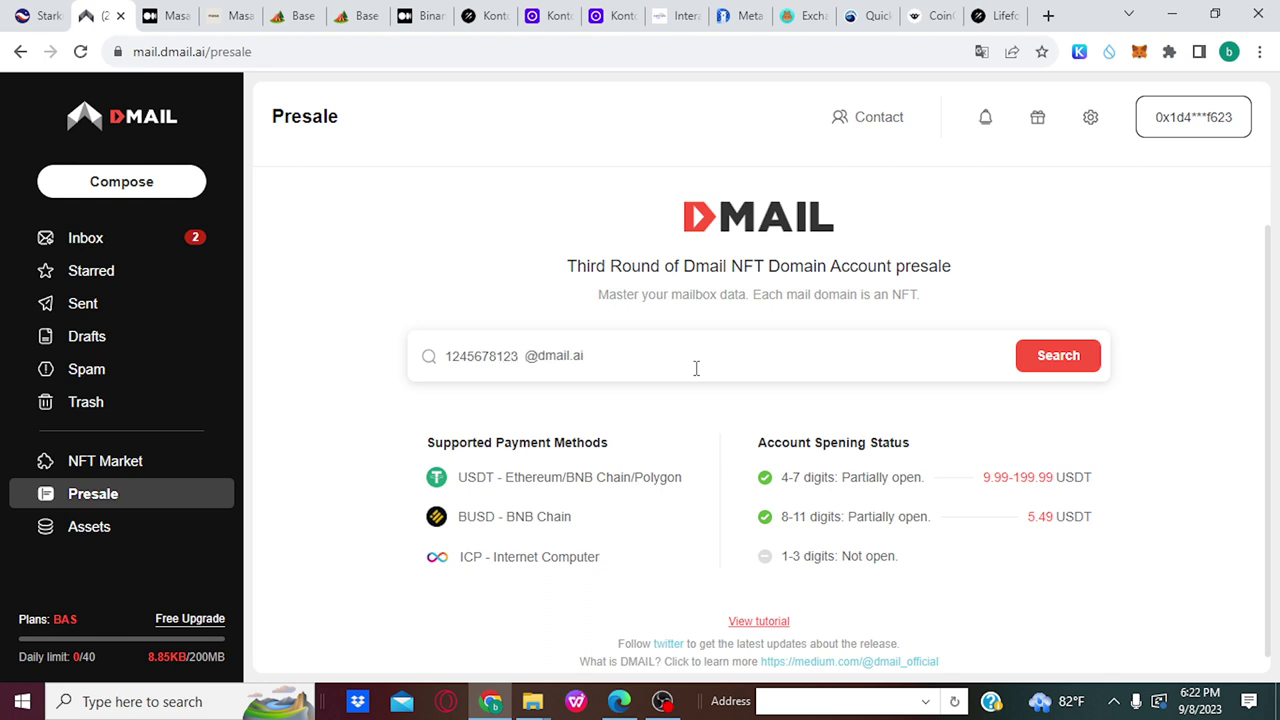
{"action": "left_click", "coordinate": [1090, 367]}
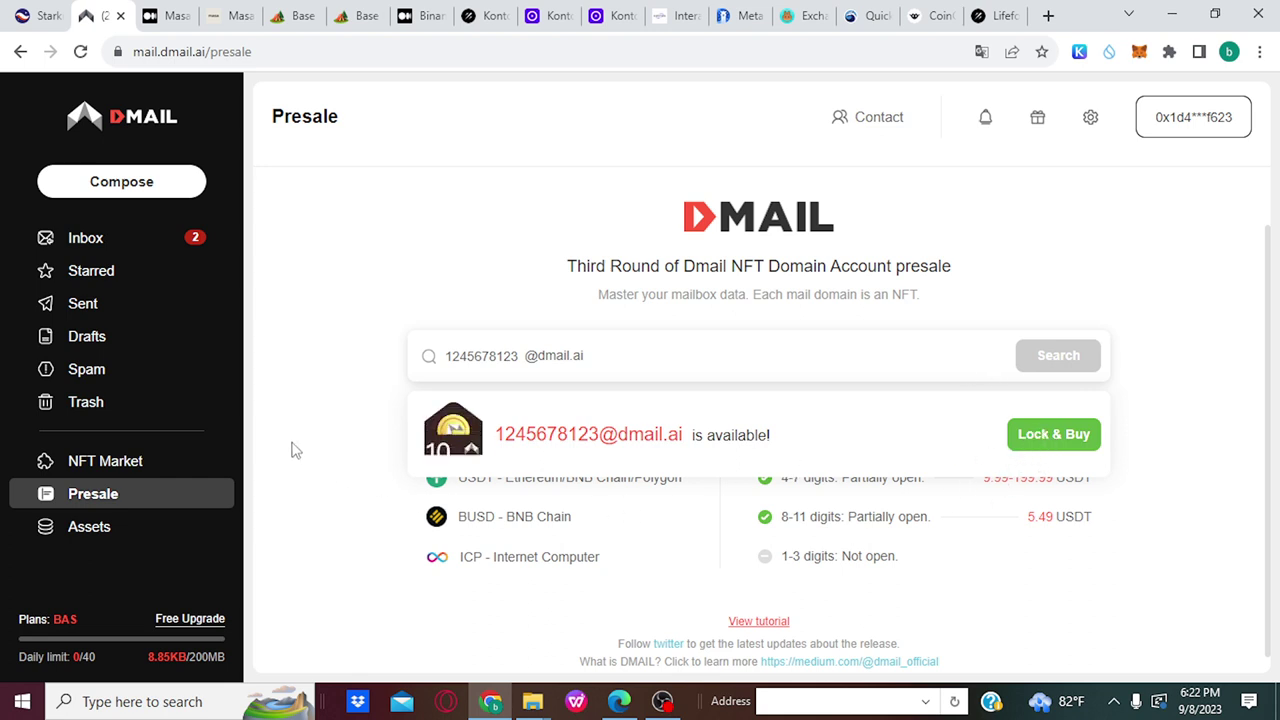
{"action": "left_click", "coordinate": [120, 465]}
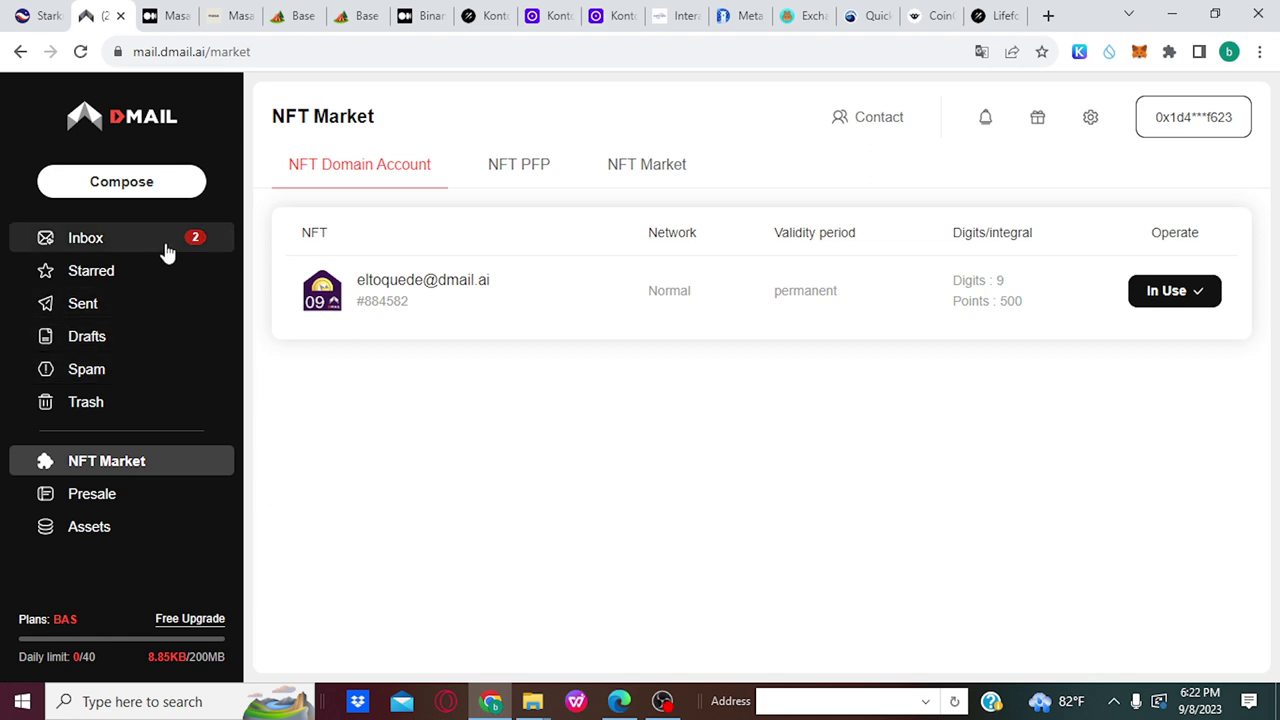
Start a blank Compose message on the Starknet network
{"action": "left_click", "coordinate": [157, 186]}
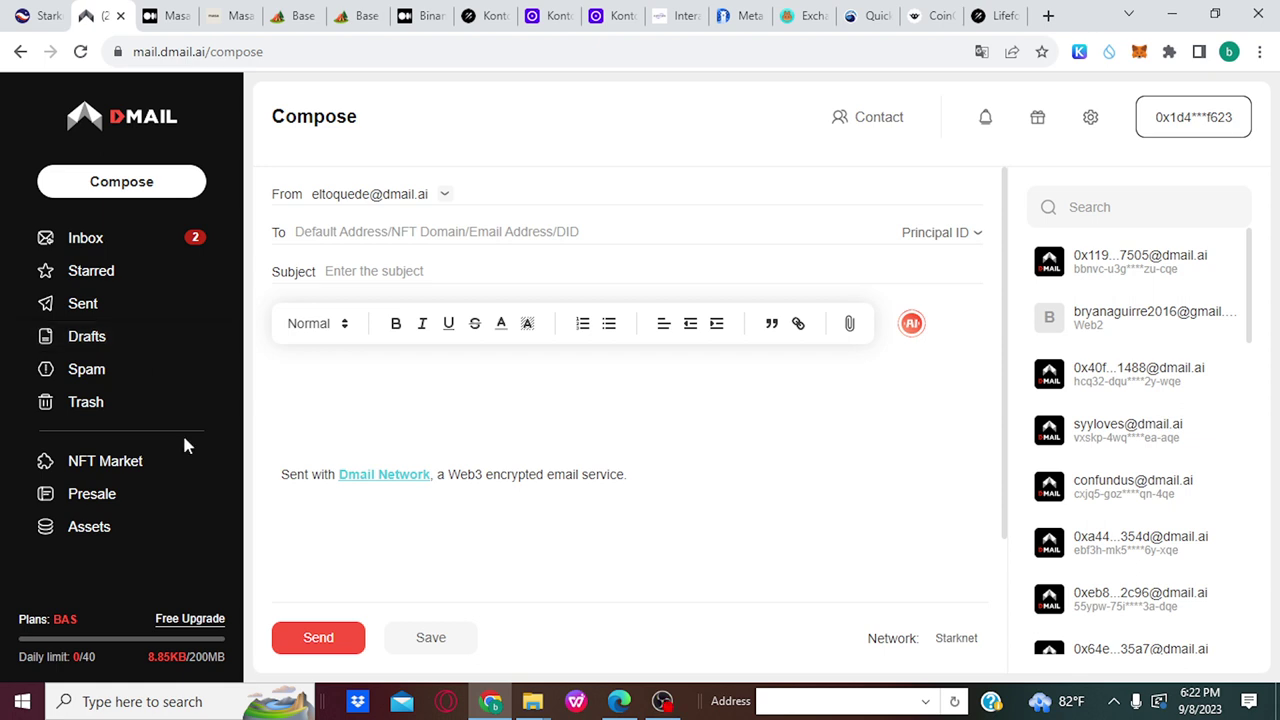
Paste the other account's default Dmail address into the To field
{"action": "left_click", "coordinate": [620, 701]}
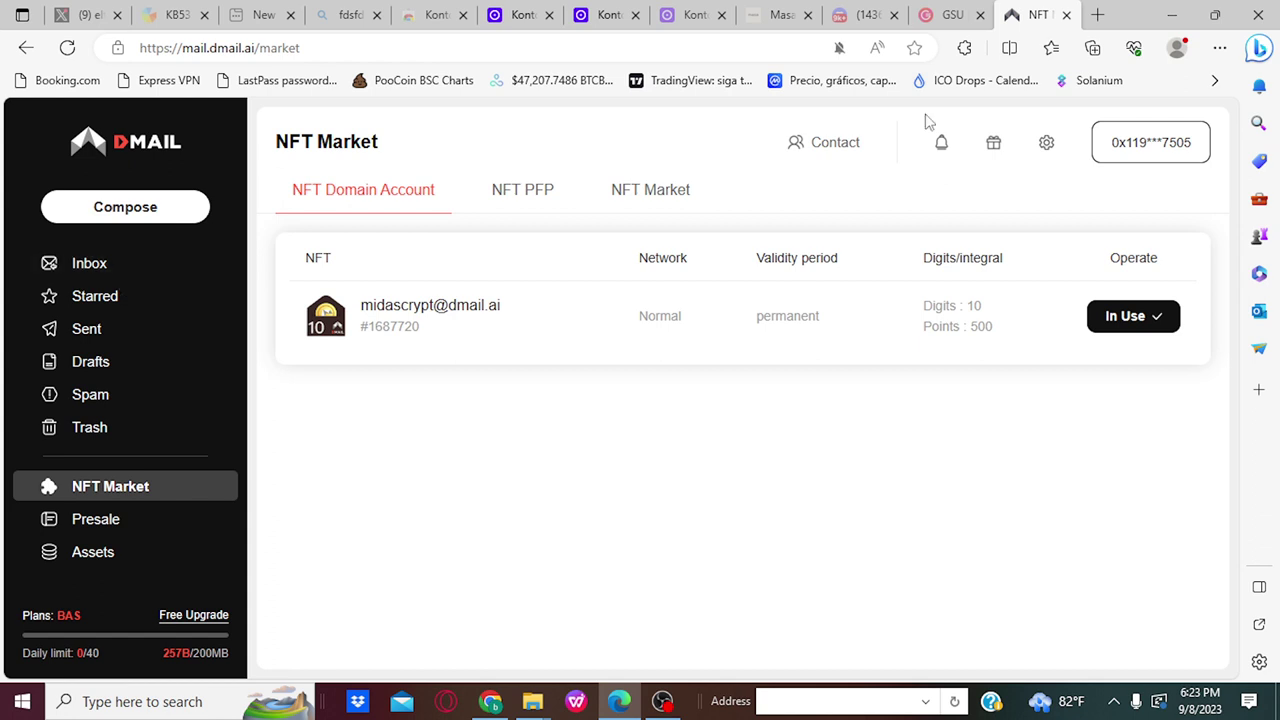
{"action": "mouse_move", "coordinate": [1130, 158]}
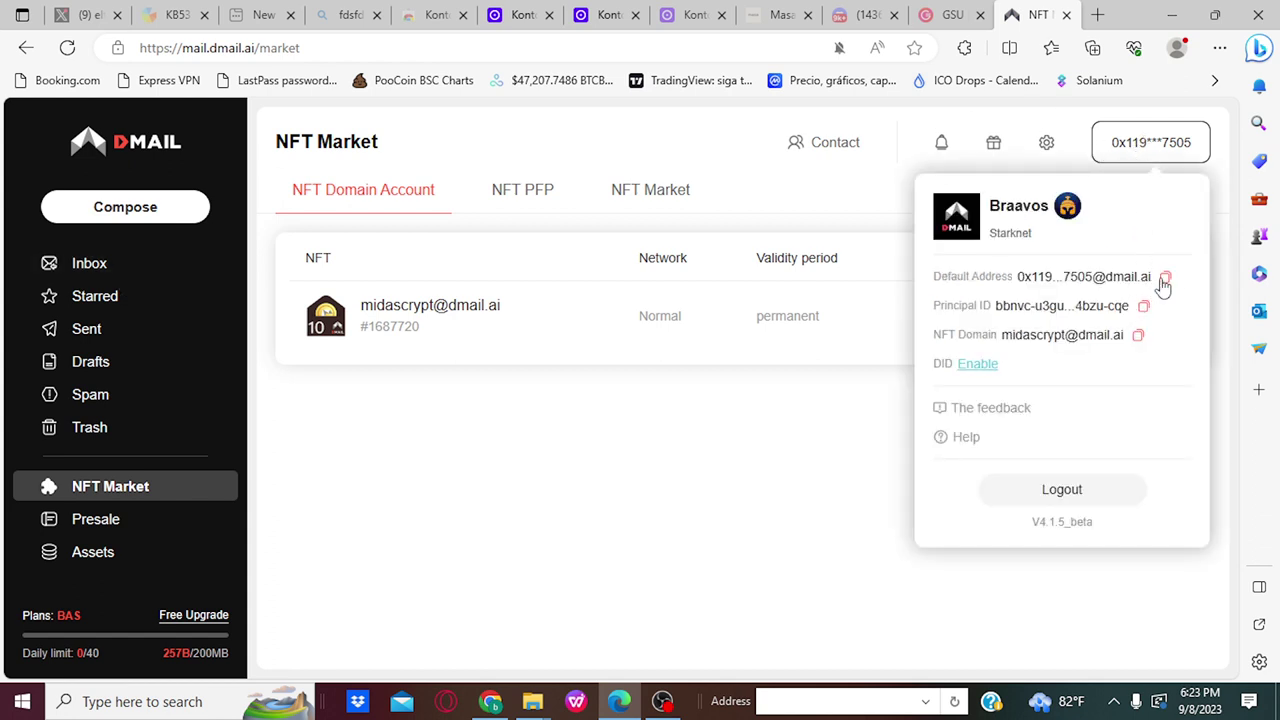
{"action": "left_click", "coordinate": [1166, 278]}
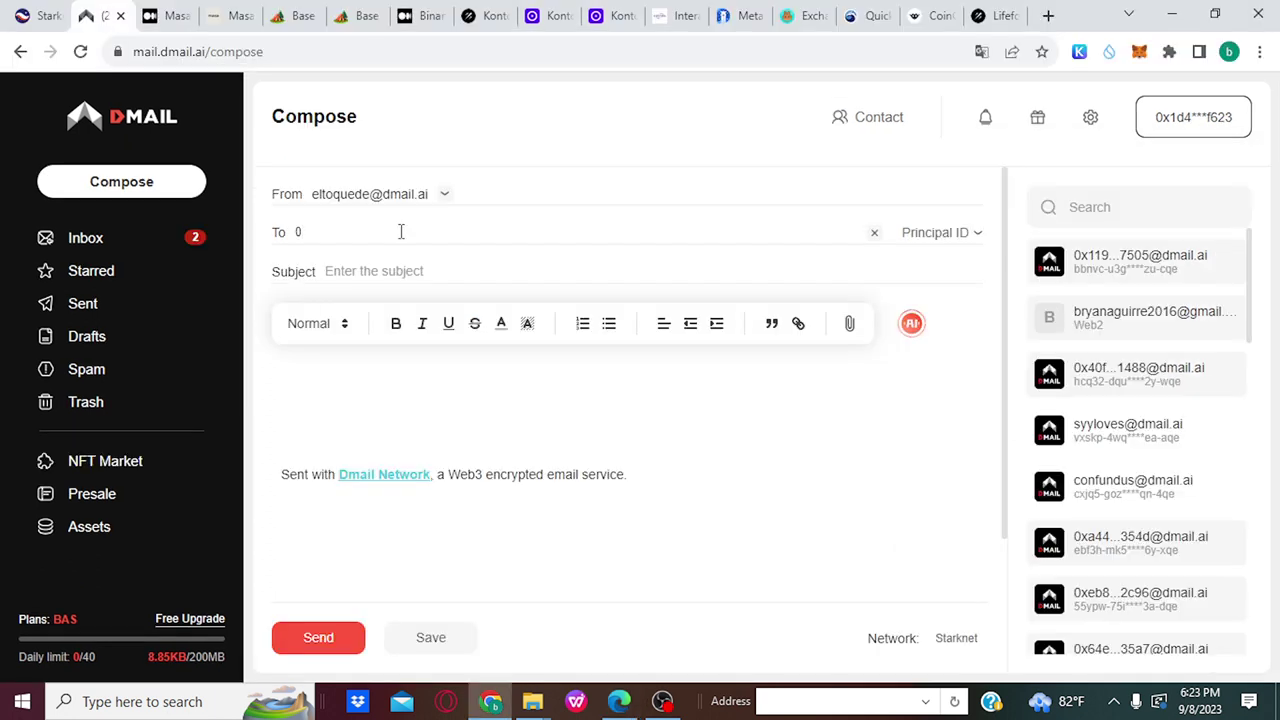
{"action": "key", "text": "ctrl+v"}
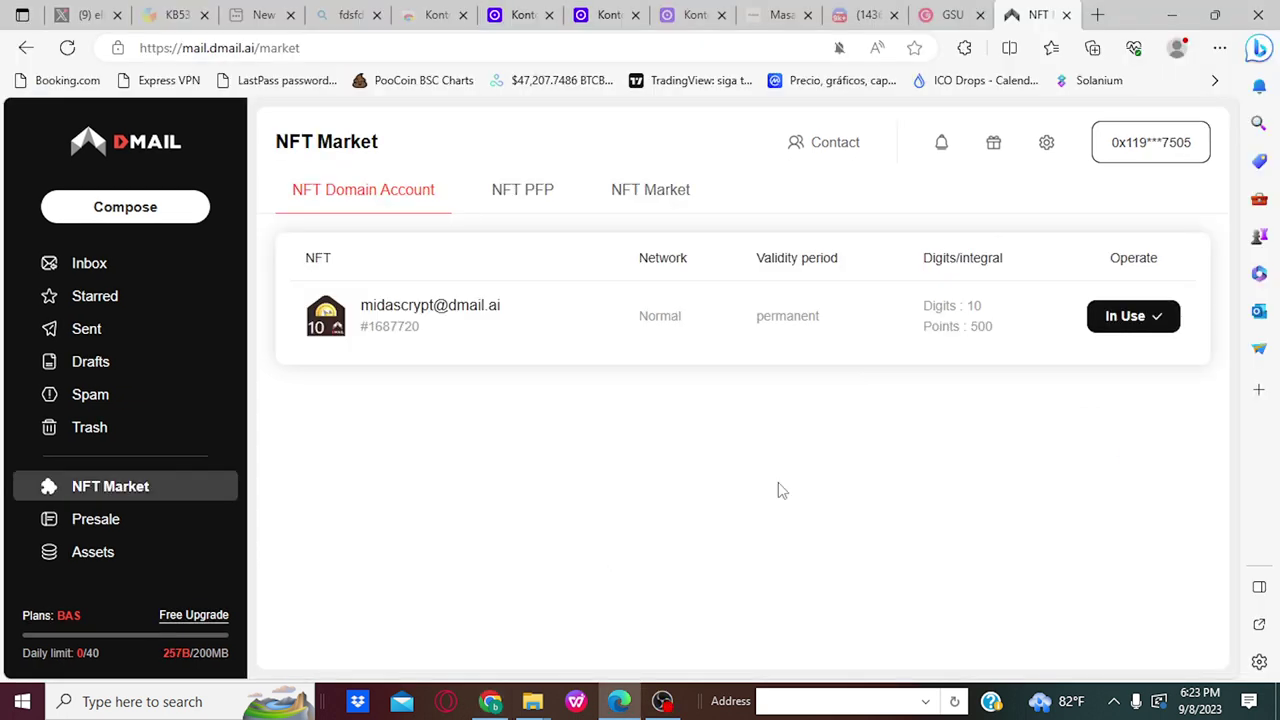
Copy the other account's Principal ID and set the subject to 'the best'
{"action": "left_click", "coordinate": [1155, 150]}
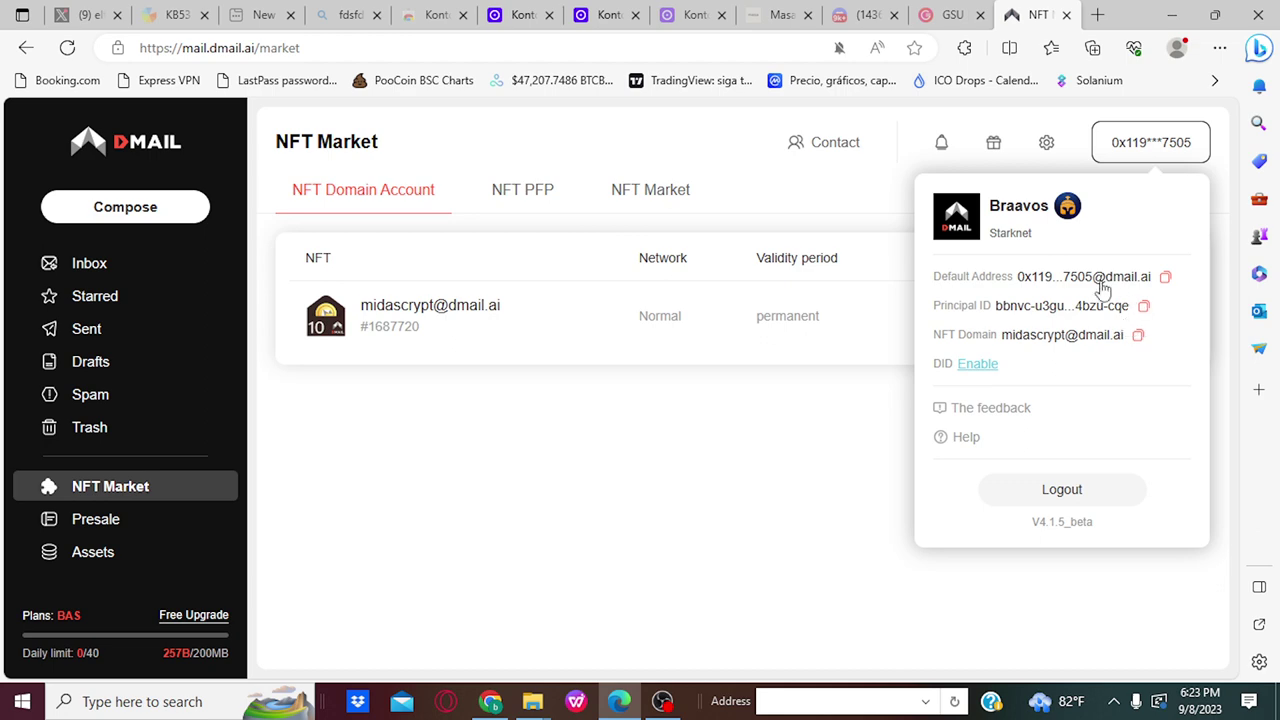
{"action": "left_click", "coordinate": [1145, 307]}
{"action": "left_click", "coordinate": [1172, 15]}
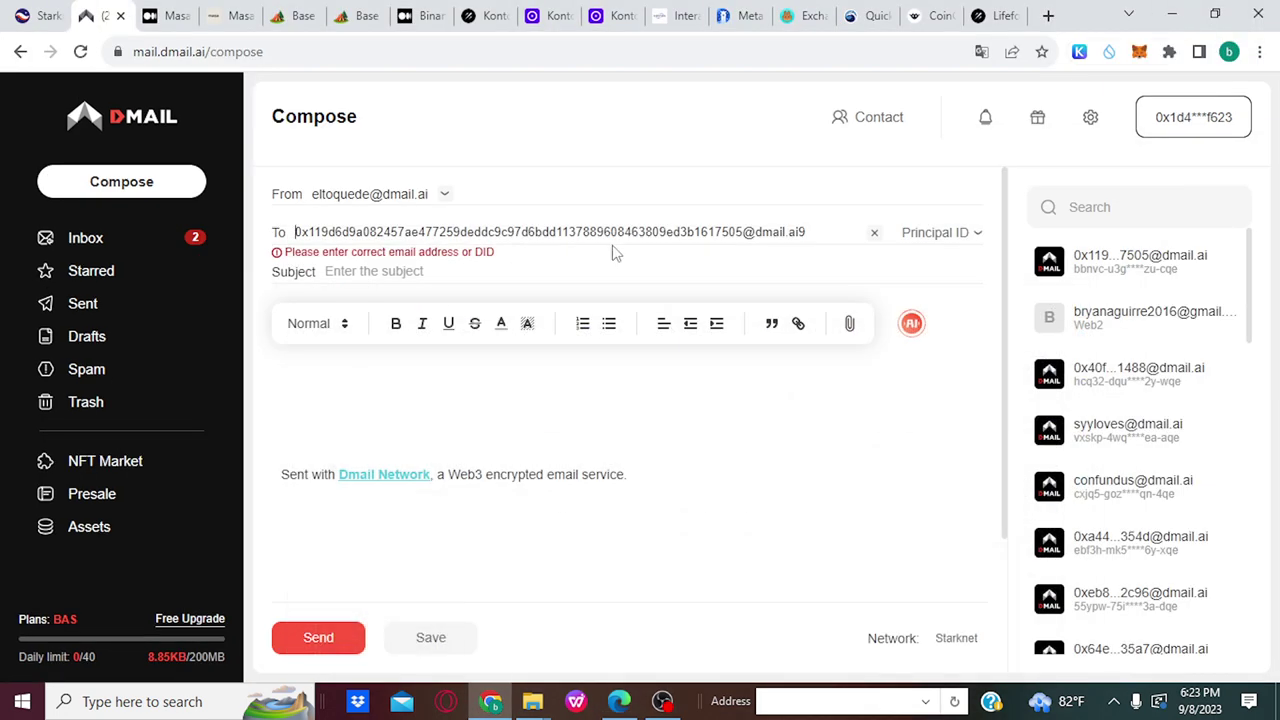
{"action": "left_click", "coordinate": [366, 276]}
{"action": "key", "text": "ctrl+v"}
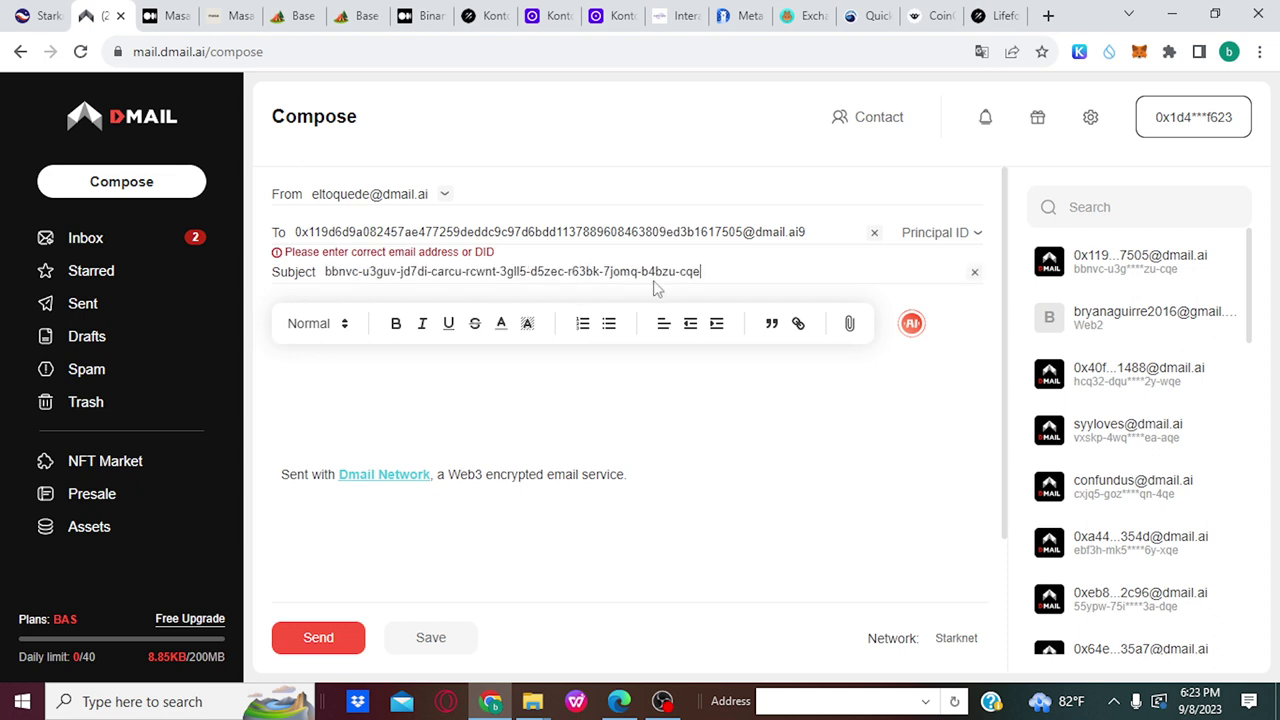
{"action": "key", "text": "BackSpace"}
{"action": "key", "text": "BackSpace"}
{"action": "key", "text": "BackSpace"}
{"action": "key", "text": "BackSpace"}
{"action": "key", "text": "BackSpace"}
{"action": "key", "text": "BackSpace"}
{"action": "key", "text": "BackSpace"}
{"action": "key", "text": "BackSpace"}
{"action": "key", "text": "BackSpace"}
{"action": "key", "text": "BackSpace"}
{"action": "key", "text": "BackSpace"}
{"action": "key", "text": "BackSpace"}
{"action": "key", "text": "BackSpace"}
{"action": "key", "text": "BackSpace"}
{"action": "key", "text": "BackSpace"}
{"action": "key", "text": "BackSpace"}
{"action": "key", "text": "BackSpace"}
{"action": "key", "text": "BackSpace"}
{"action": "key", "text": "BackSpace"}
{"action": "key", "text": "BackSpace"}
{"action": "key", "text": "BackSpace"}
{"action": "key", "text": "BackSpace"}
{"action": "key", "text": "BackSpace"}
{"action": "key", "text": "BackSpace"}
{"action": "key", "text": "BackSpace"}
{"action": "key", "text": "BackSpace"}
{"action": "type", "text": "the best"}
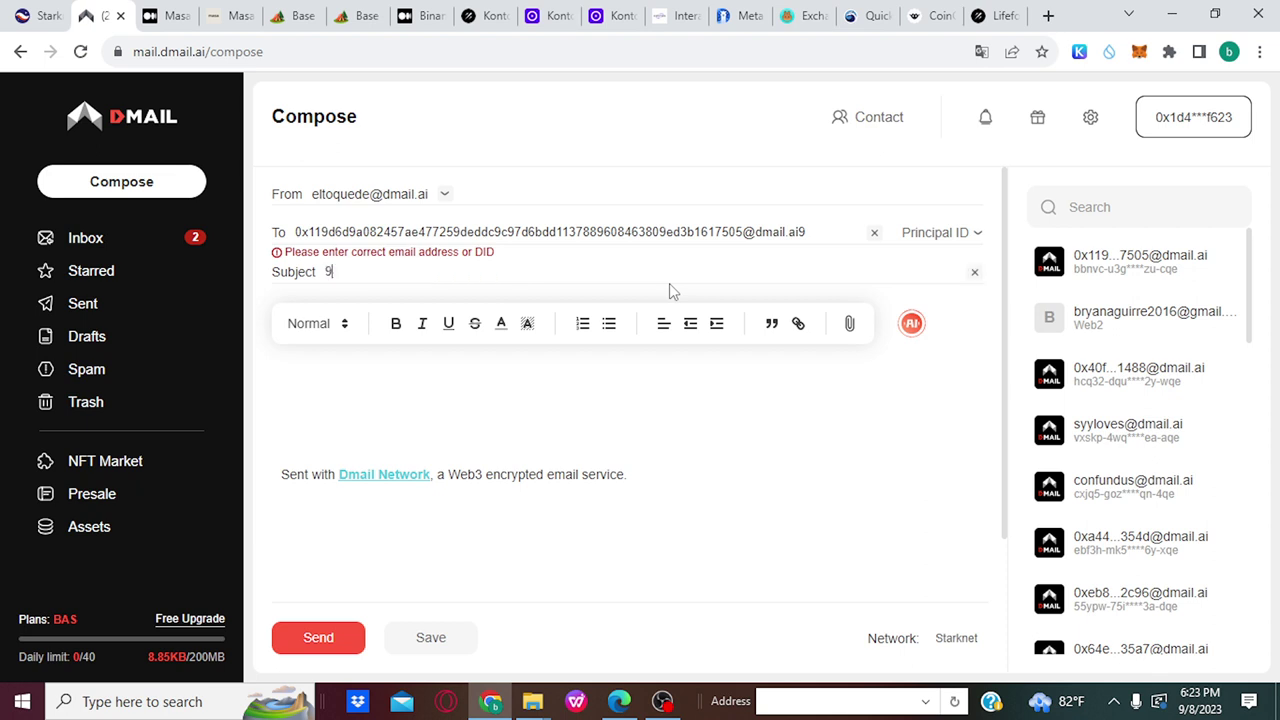
{"action": "key", "text": "BackSpace"}
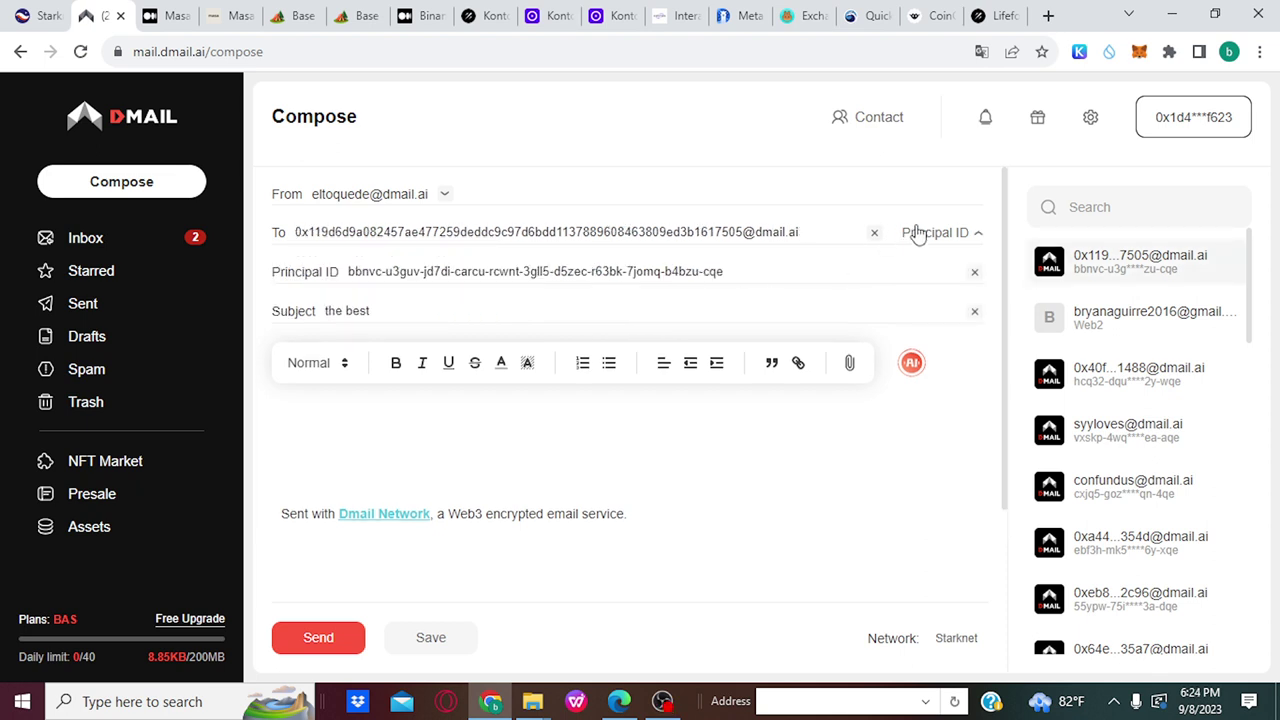
Show the recipient's Principal ID row, write 'the best' in the body, and send
{"action": "left_click", "coordinate": [957, 236]}
{"action": "left_click", "coordinate": [957, 234]}
{"action": "left_click", "coordinate": [619, 701]}
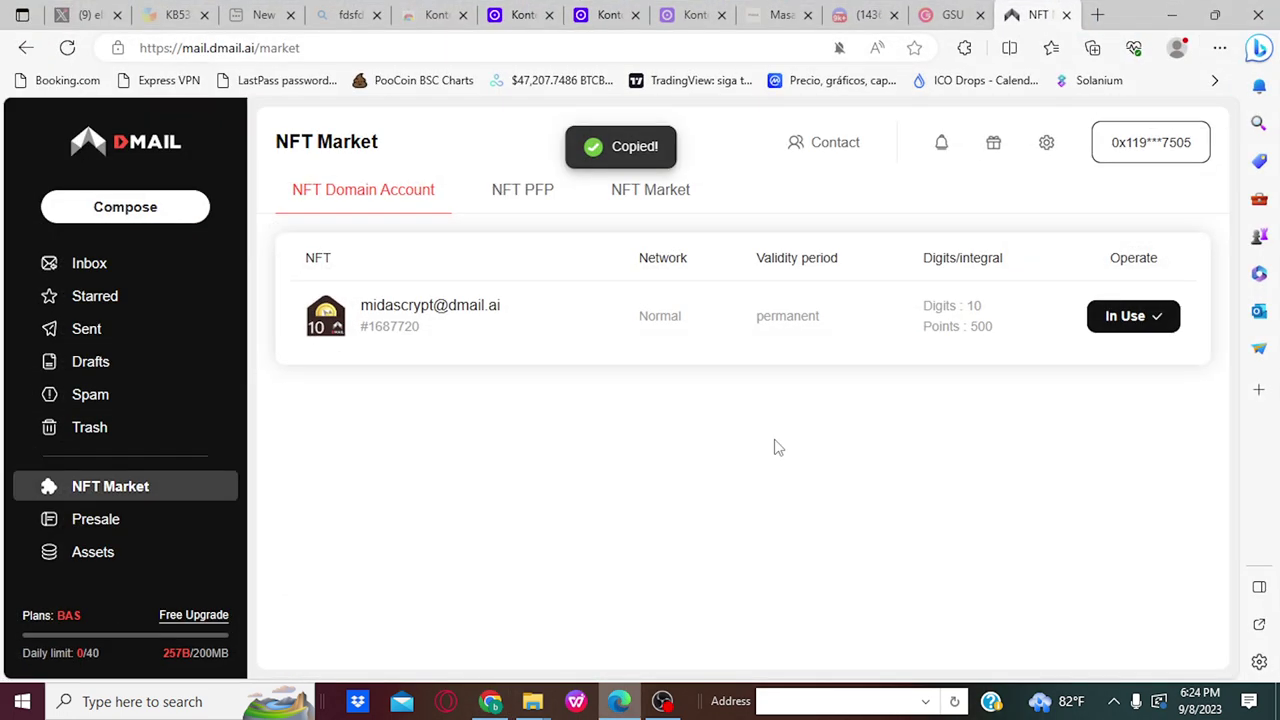
{"action": "left_click", "coordinate": [1152, 146]}
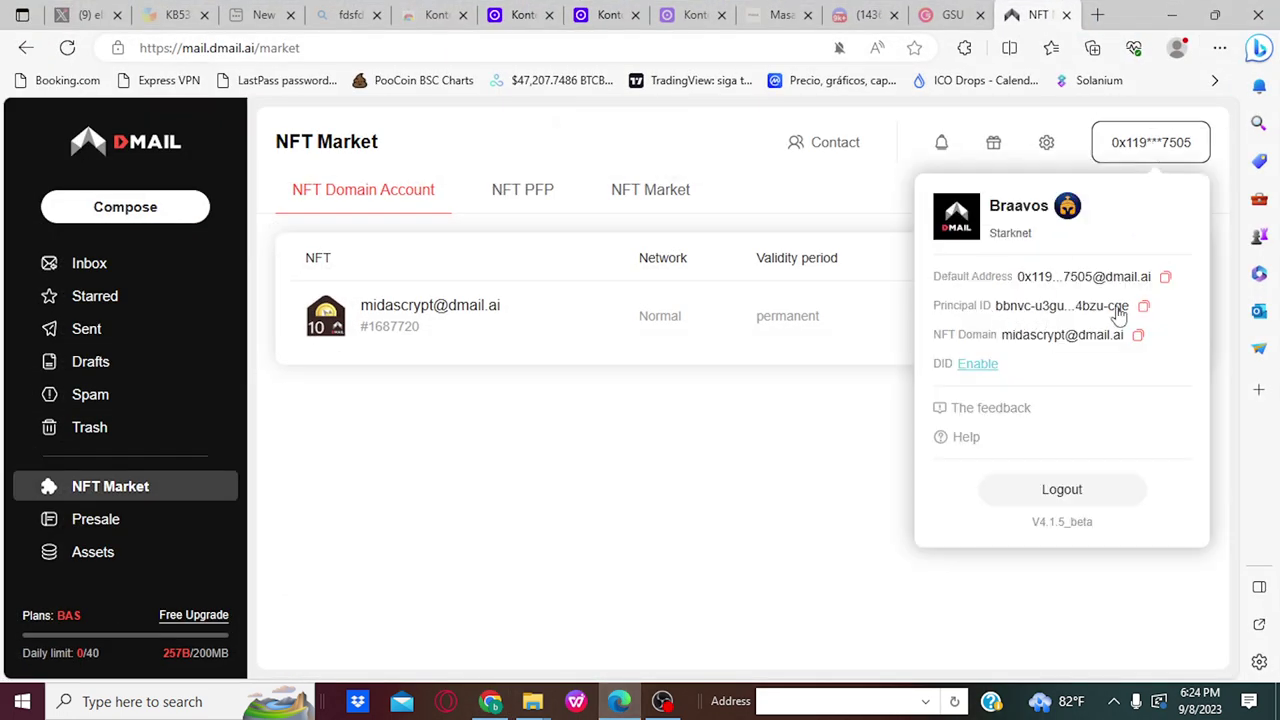
{"action": "key", "text": "alt+Tab"}
{"action": "left_click", "coordinate": [495, 427]}
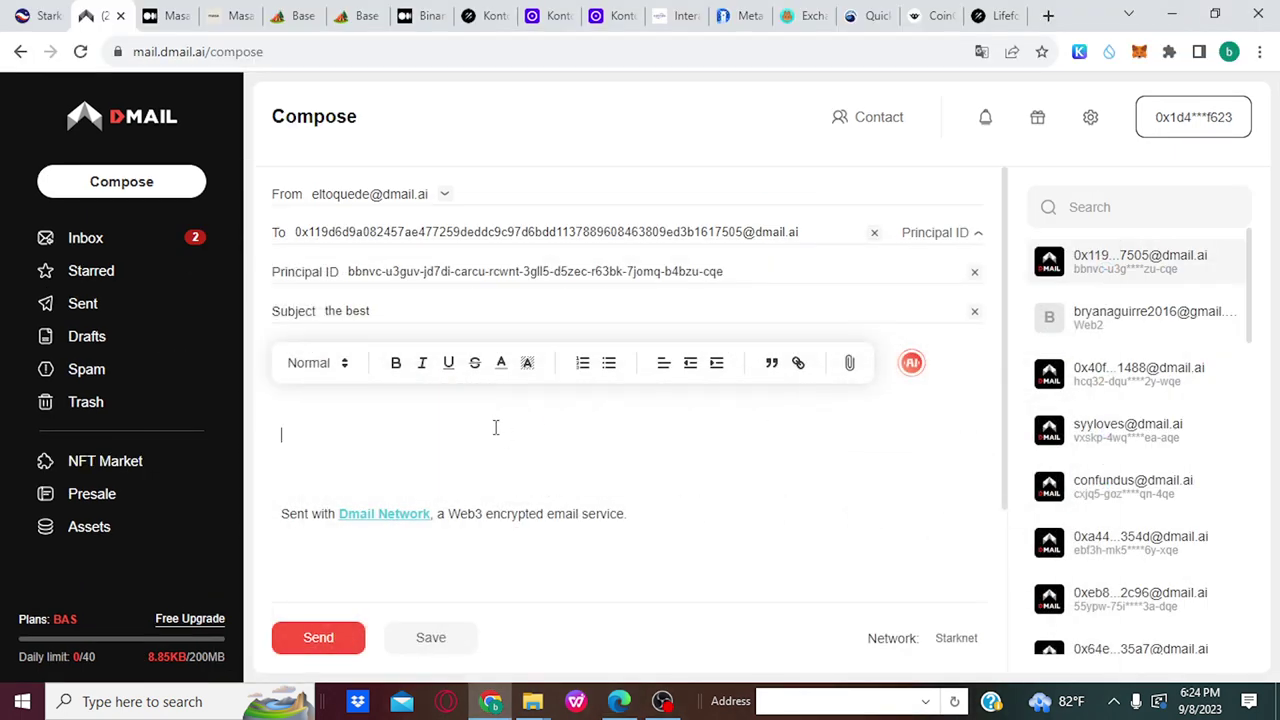
{"action": "type", "text": "the best"}
{"action": "left_click", "coordinate": [326, 640]}
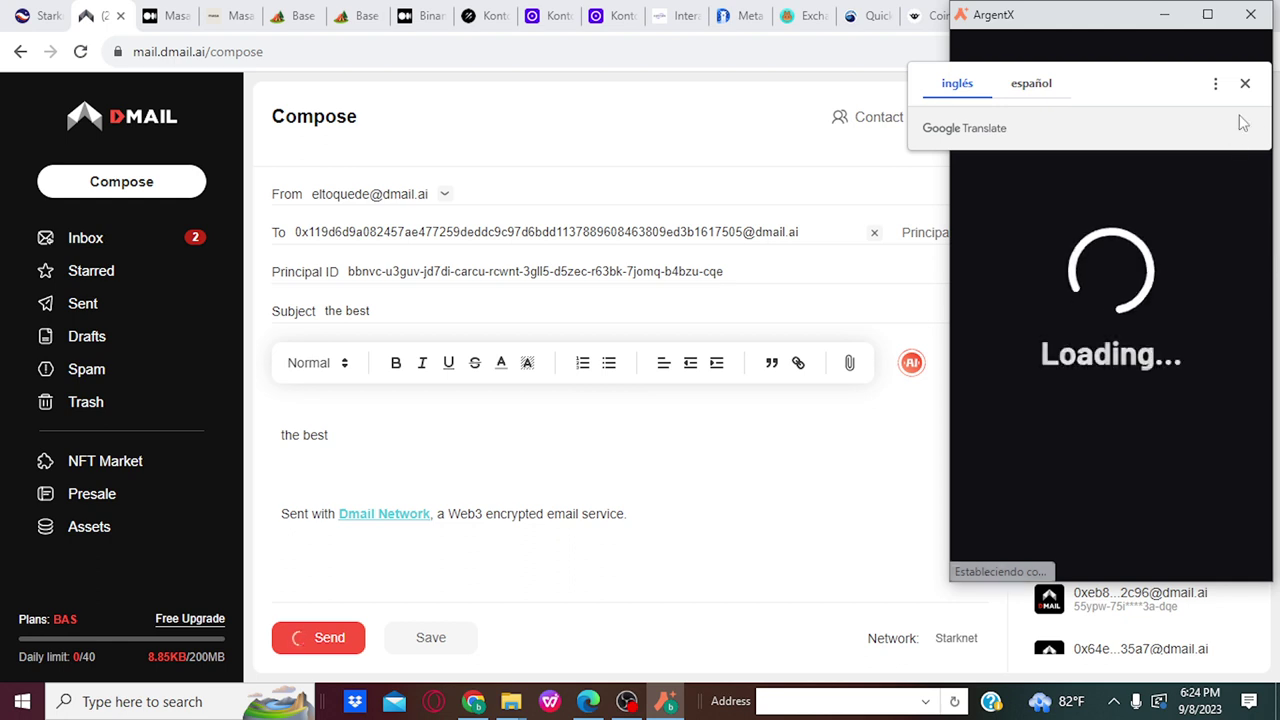
Dismiss the translation popup and confirm the ArgentX transaction at about a $0.045 fee
{"action": "left_click", "coordinate": [1245, 83]}
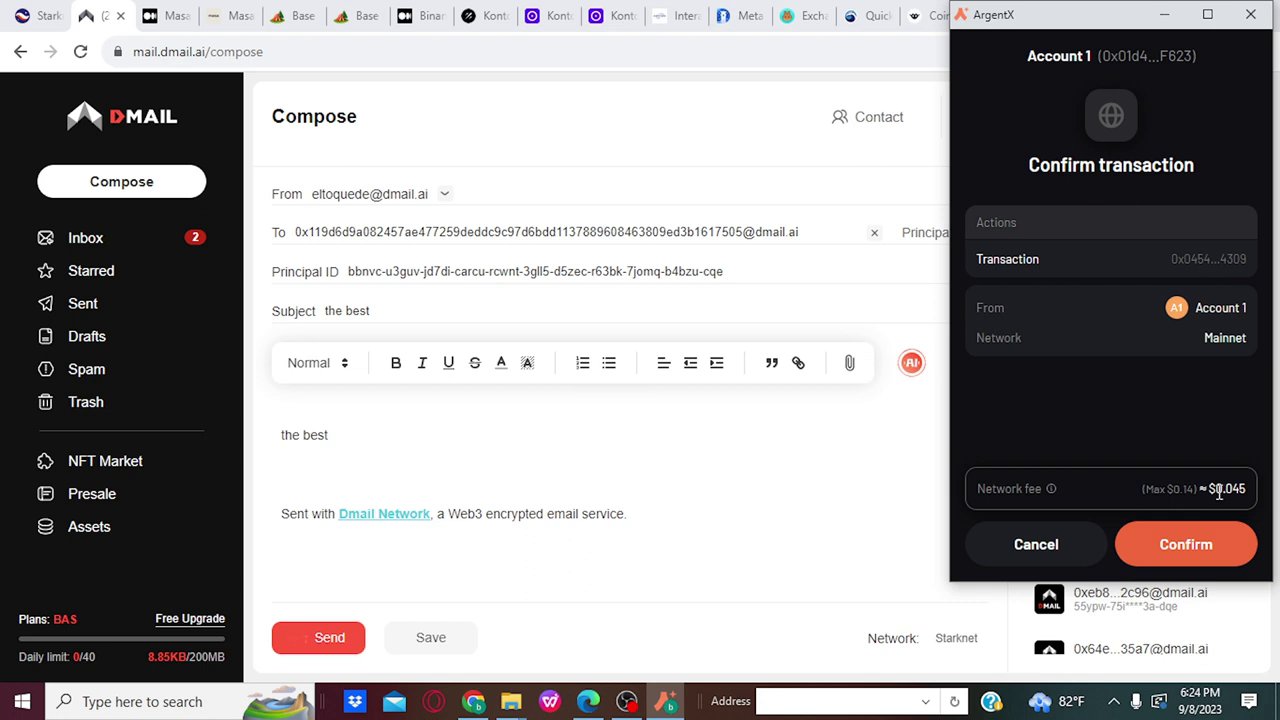
{"action": "left_click_drag", "start_coordinate": [1219, 490], "coordinate": [1228, 496]}
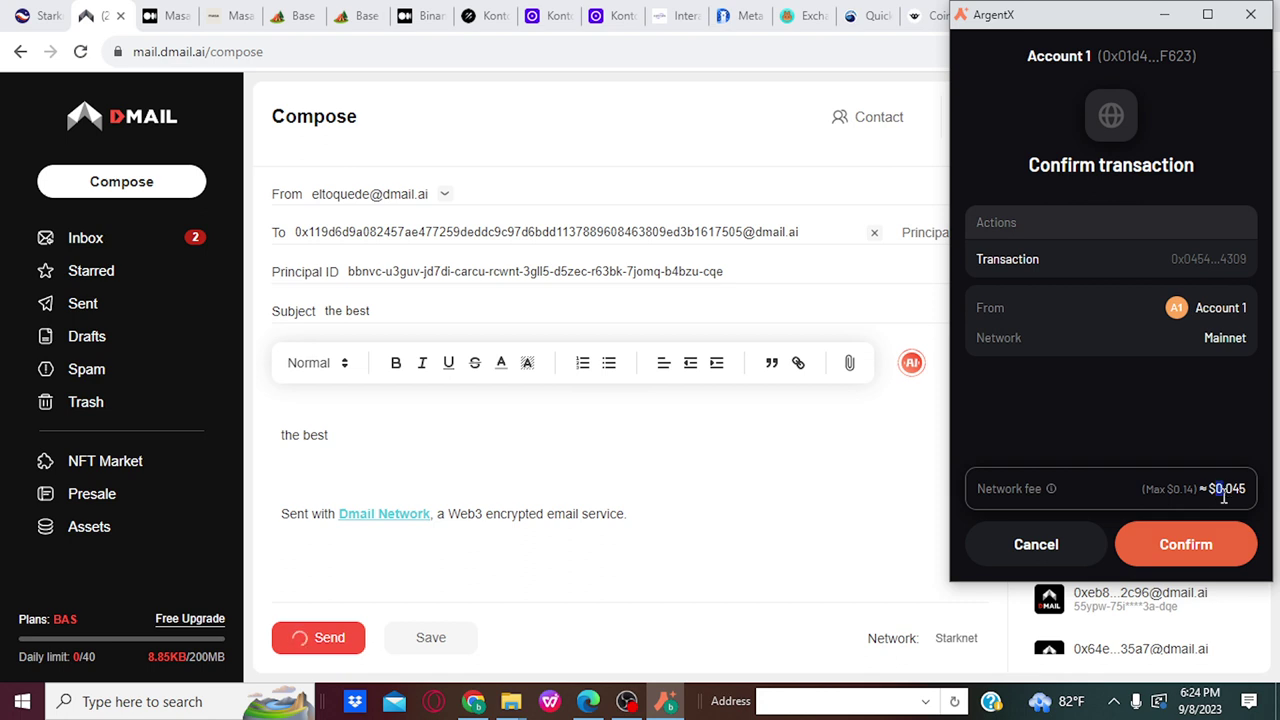
{"action": "left_click", "coordinate": [1180, 548]}
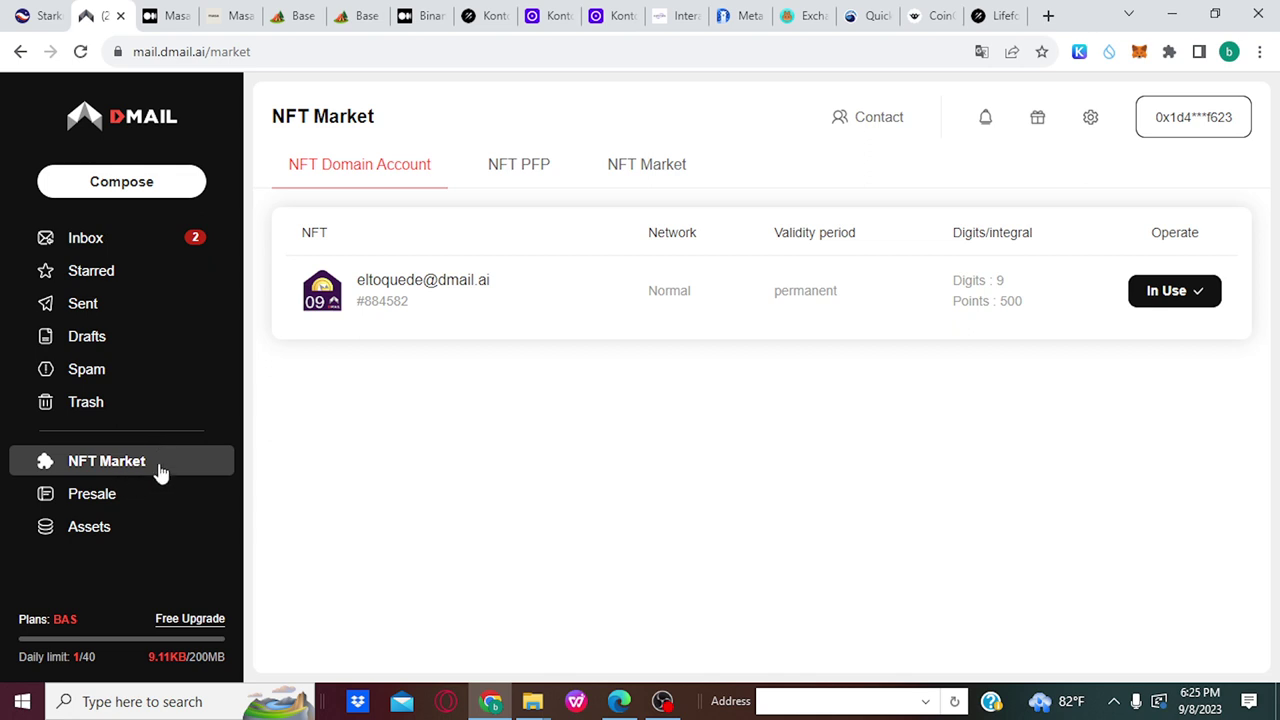
Check that the Points & Plans task list shows the Starknet email task Completed, then move to the next tab
{"action": "left_click", "coordinate": [1043, 130]}
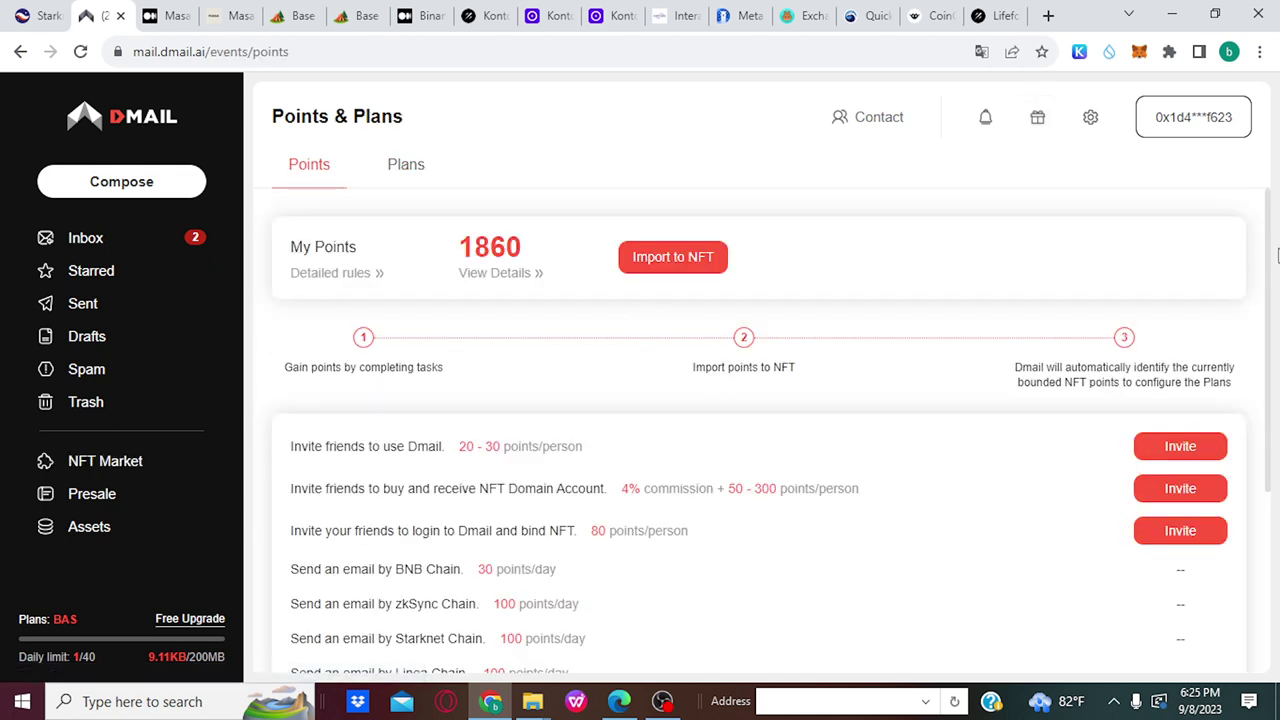
{"action": "scroll", "coordinate": [1273, 335], "scroll_direction": "down", "scroll_amount": 2}
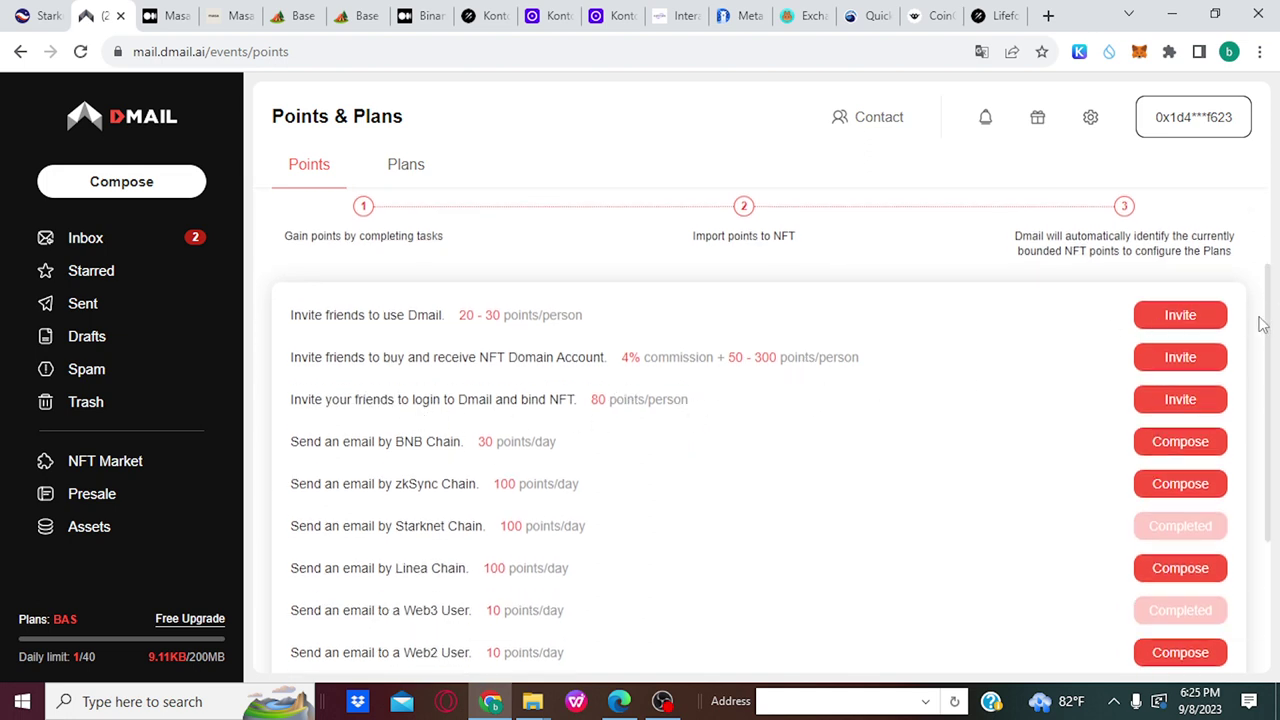
{"action": "left_click_drag", "start_coordinate": [1269, 324], "coordinate": [1268, 358]}
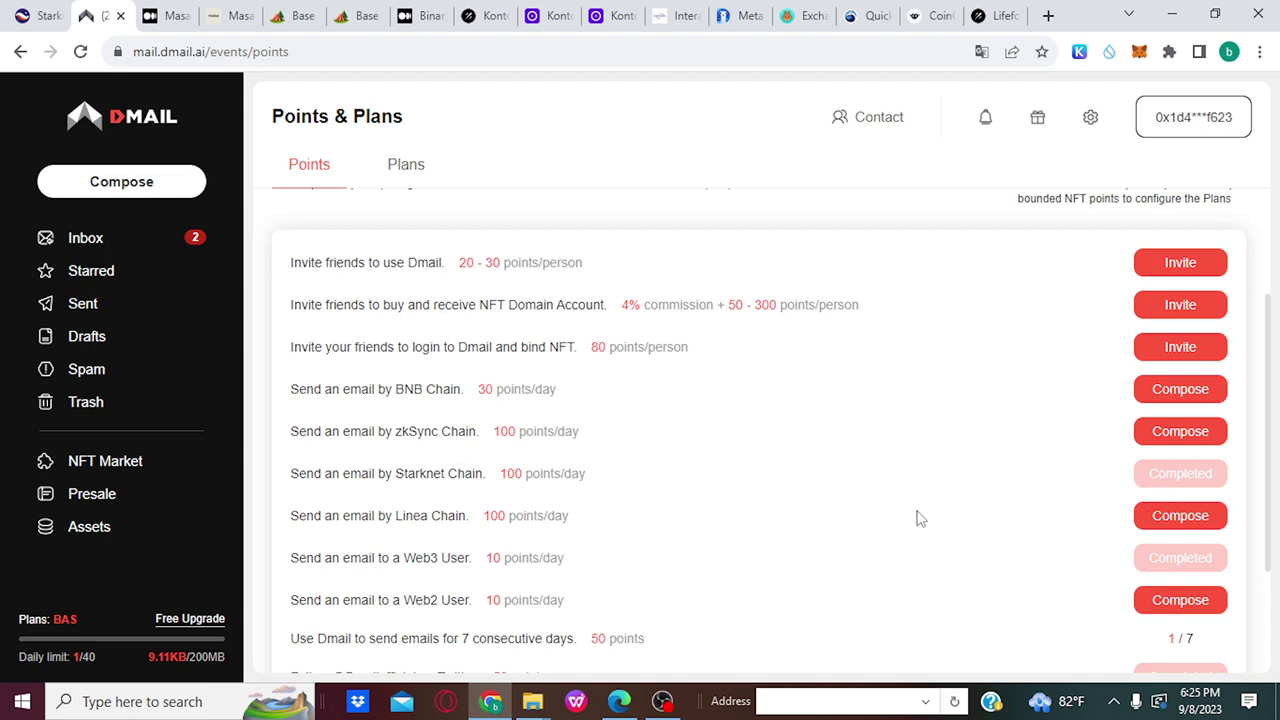
{"action": "left_click_drag", "start_coordinate": [1268, 415], "coordinate": [1270, 510]}
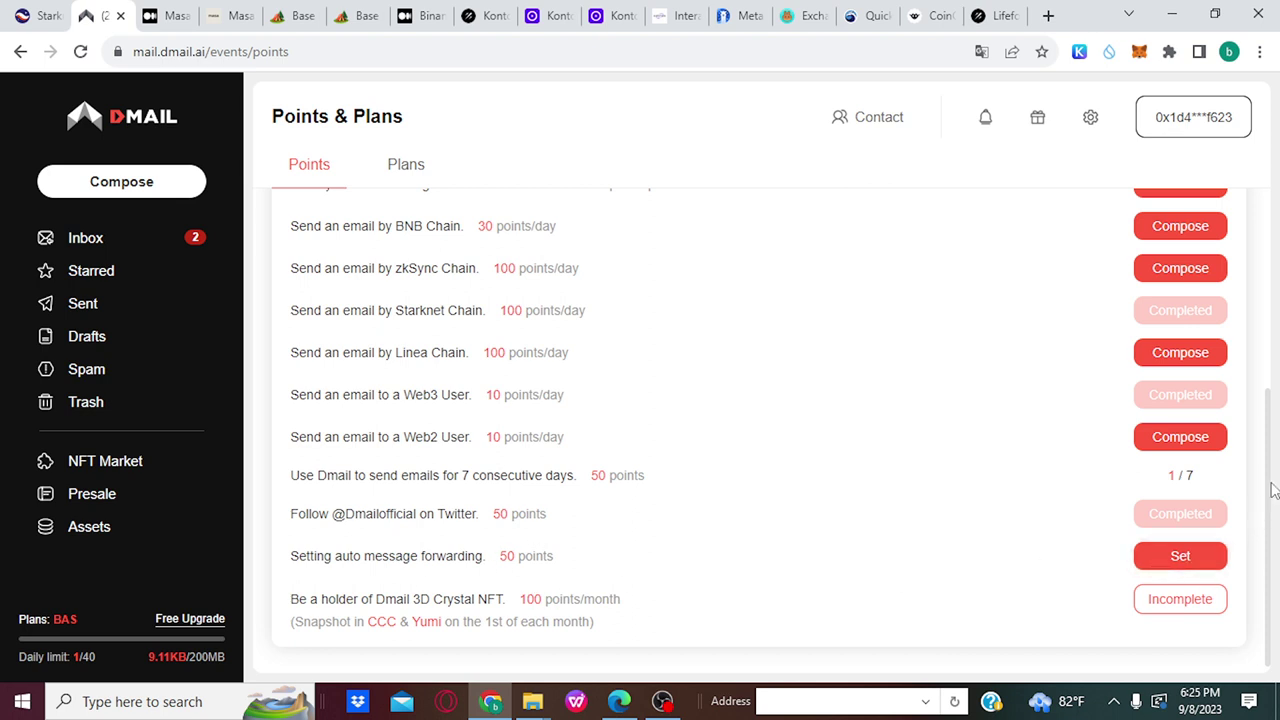
{"action": "scroll", "coordinate": [1262, 532], "scroll_direction": "down", "scroll_amount": 1}
{"action": "left_click_drag", "start_coordinate": [1262, 532], "coordinate": [1217, 272]}
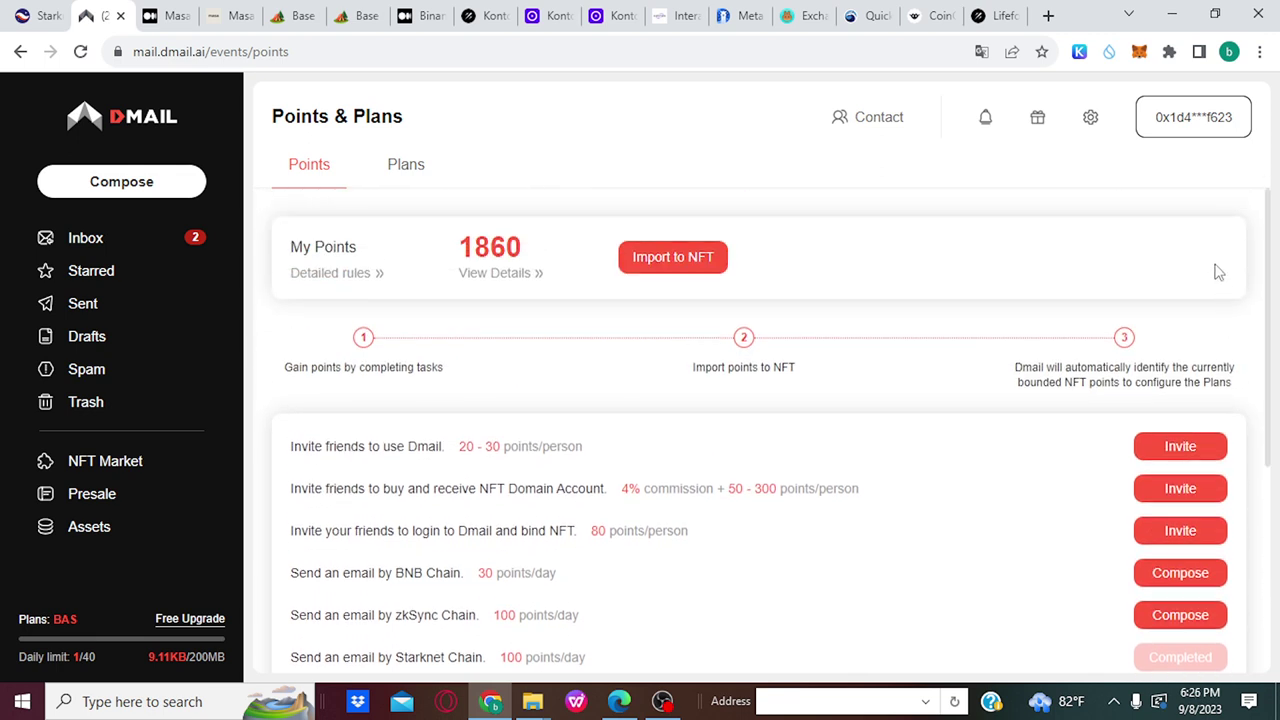
{"action": "key", "text": "ctrl+Tab"}
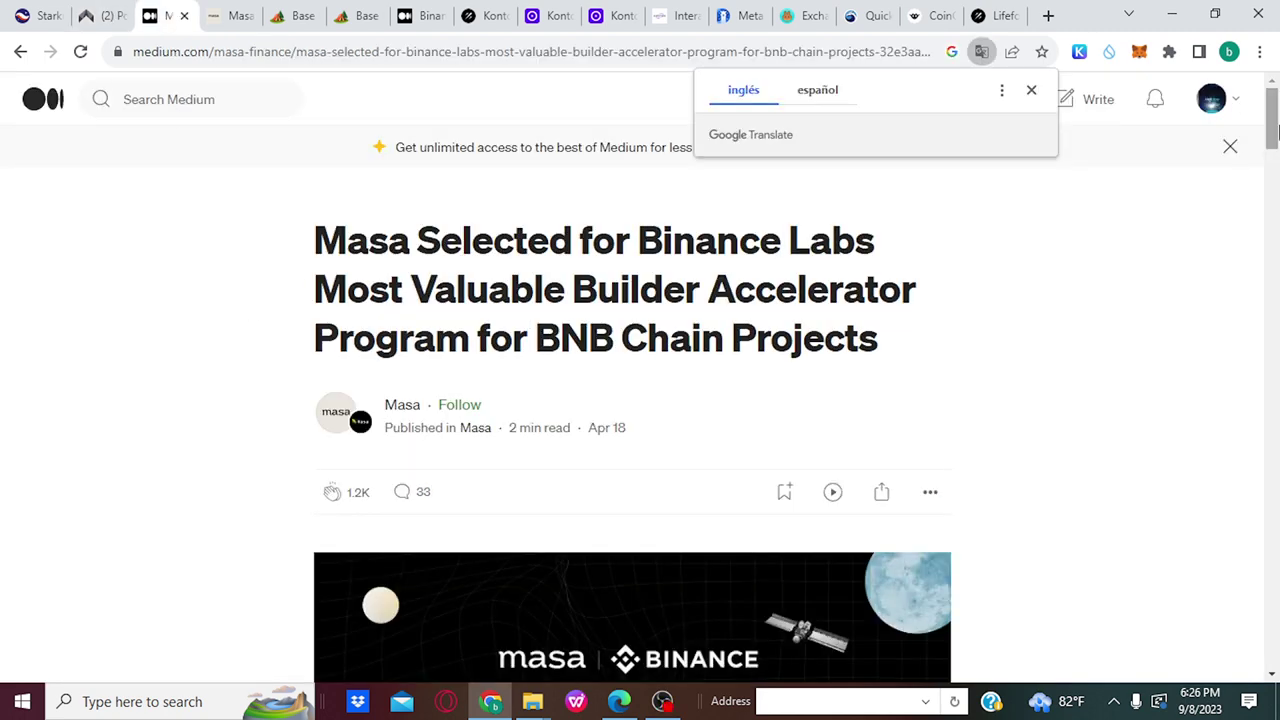
Skim the Medium article on Masa's Binance Labs selection, then switch to the Masa rewards tab
{"action": "left_click_drag", "start_coordinate": [1274, 128], "coordinate": [1274, 180]}
{"action": "scroll", "coordinate": [1275, 125], "scroll_direction": "down", "scroll_amount": 1}
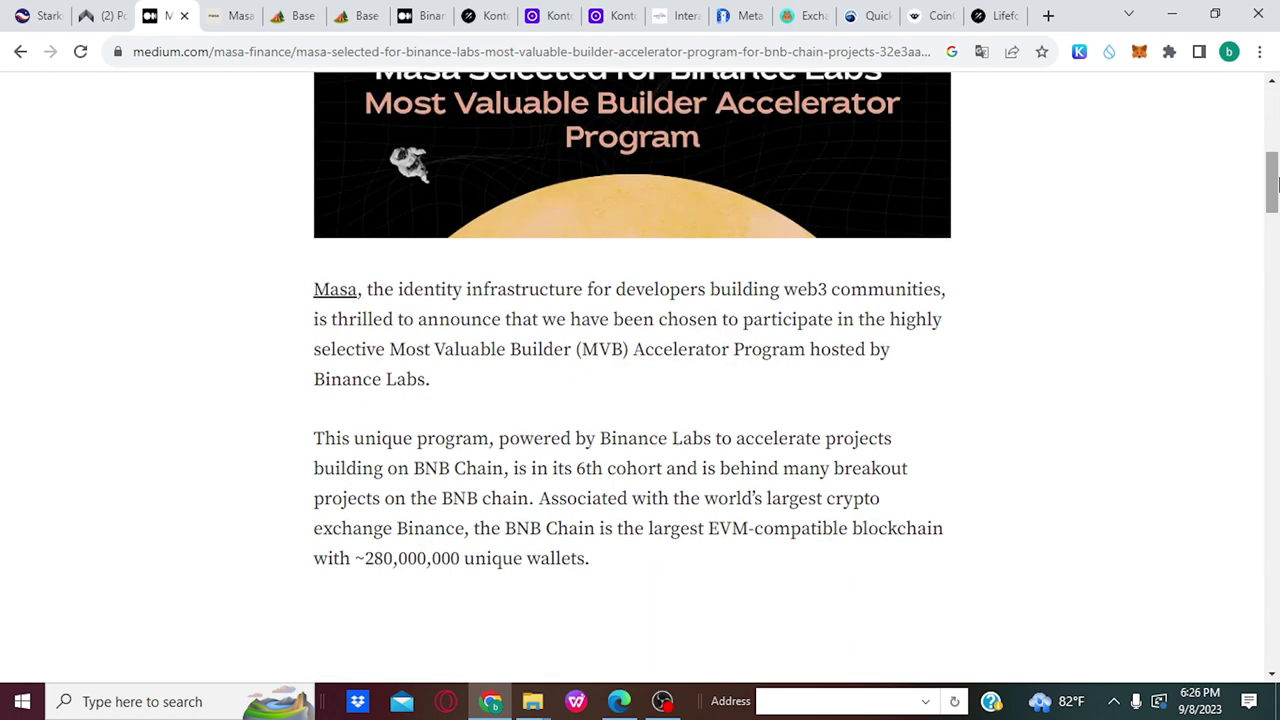
{"action": "left_click_drag", "start_coordinate": [1274, 180], "coordinate": [1272, 120]}
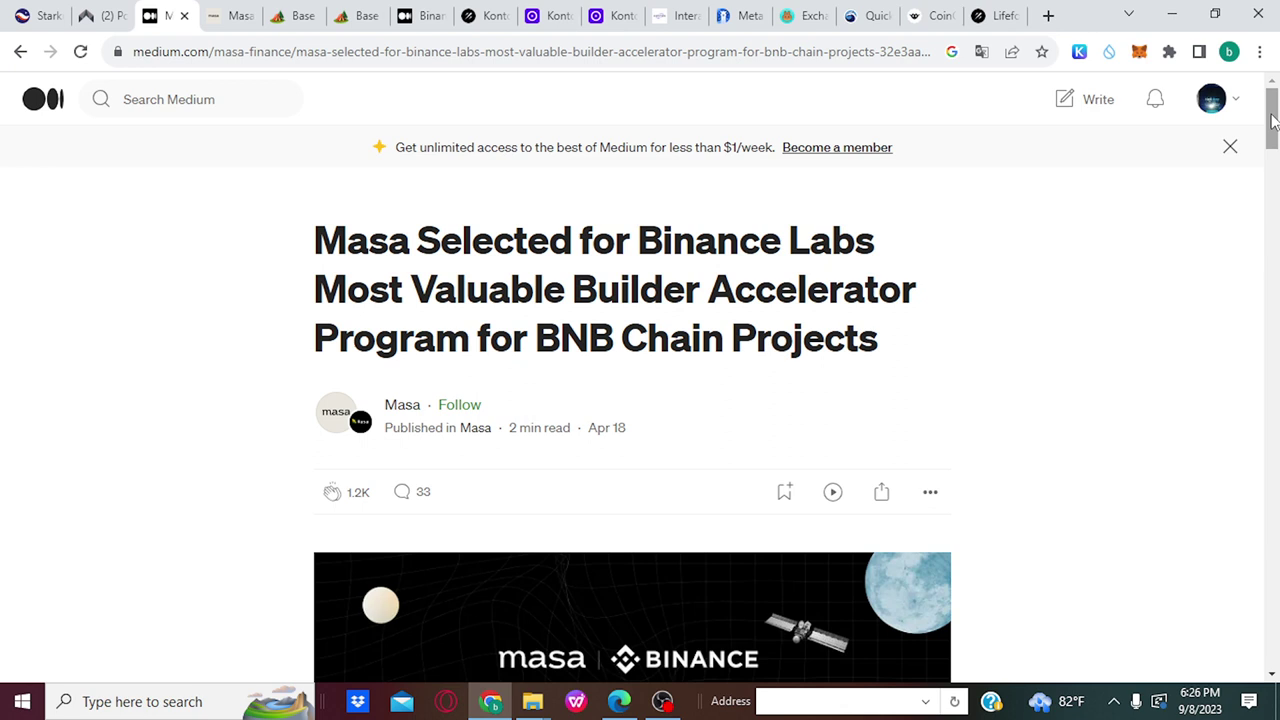
{"action": "right_click", "coordinate": [1272, 118]}
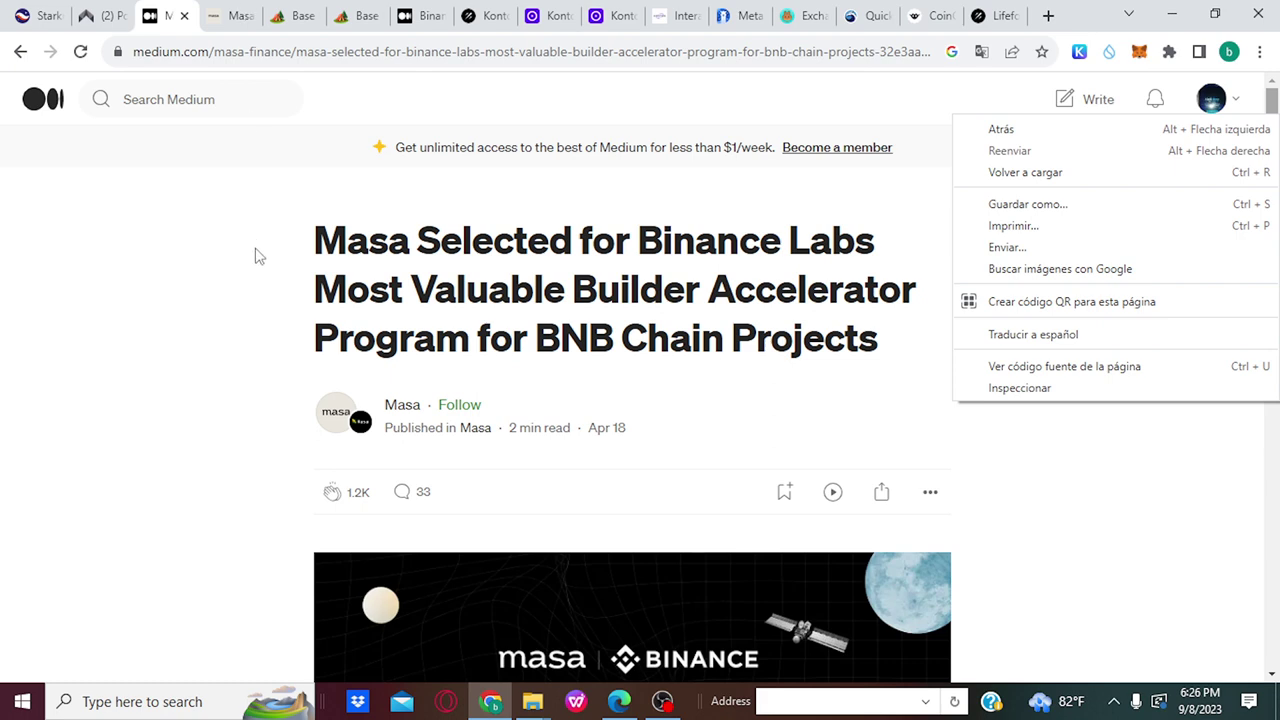
{"action": "key", "text": "ctrl+Tab"}
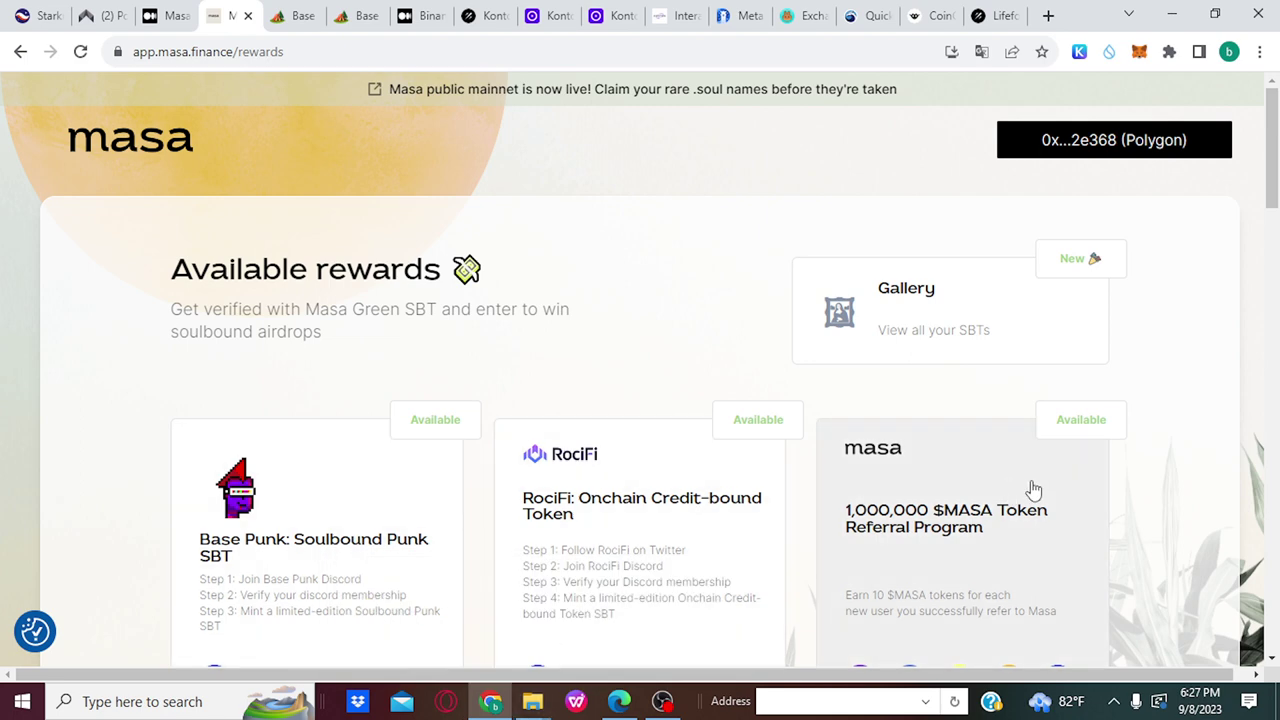
Scroll the Masa rewards page and open the Masa Green SBT multichain minting options
{"action": "left_click_drag", "start_coordinate": [1277, 155], "coordinate": [1276, 204]}
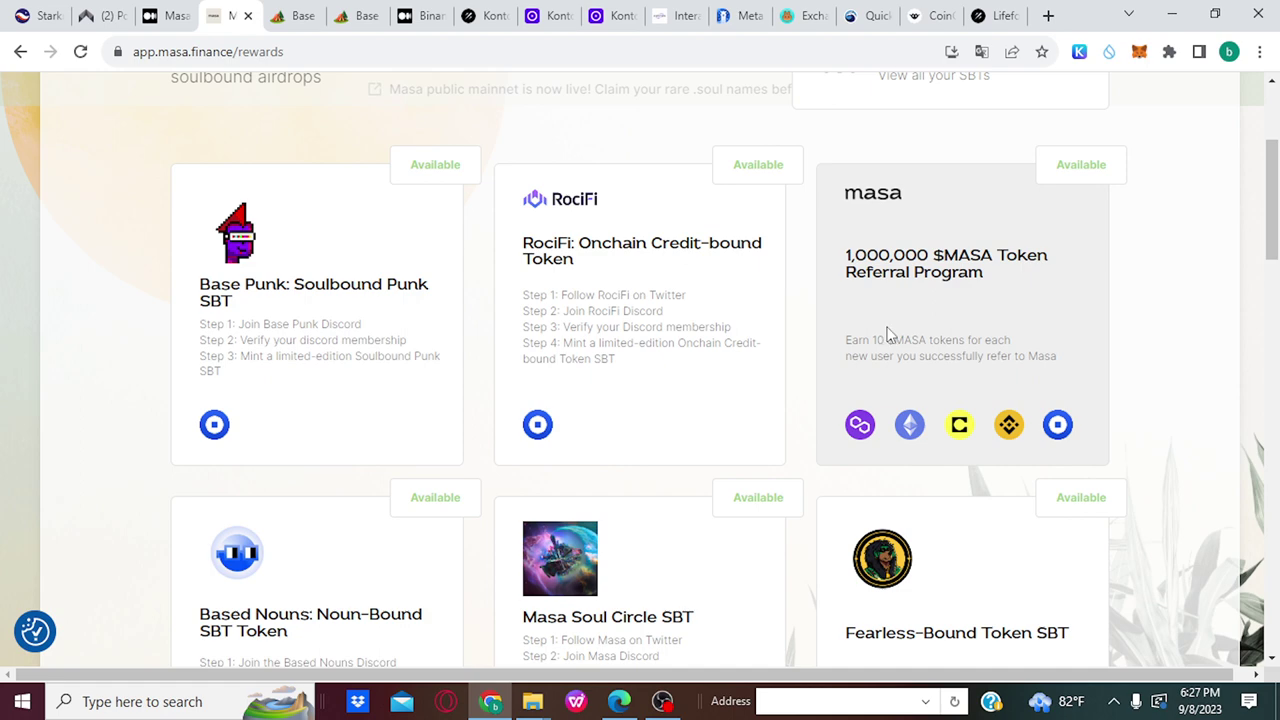
{"action": "left_click", "coordinate": [887, 333]}
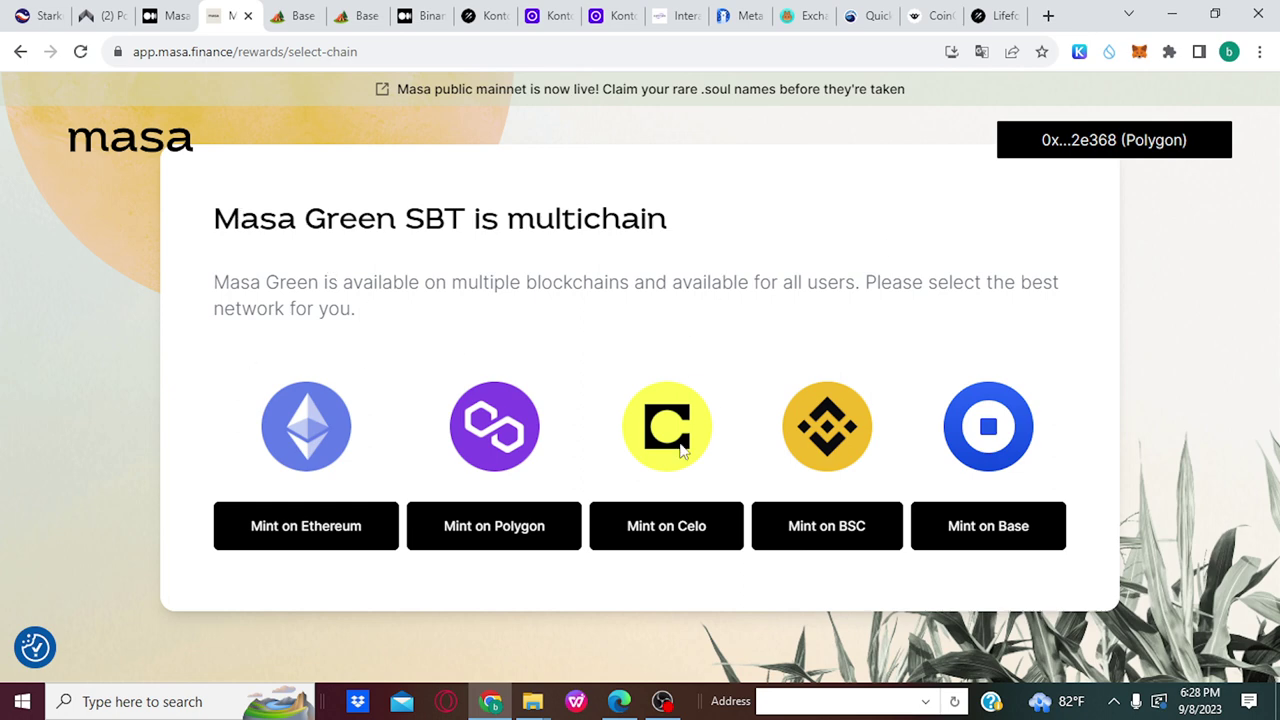
Back on the rewards list, view the Base Punk SBT reward, then open the mainnet announcement
{"action": "left_click", "coordinate": [20, 52]}
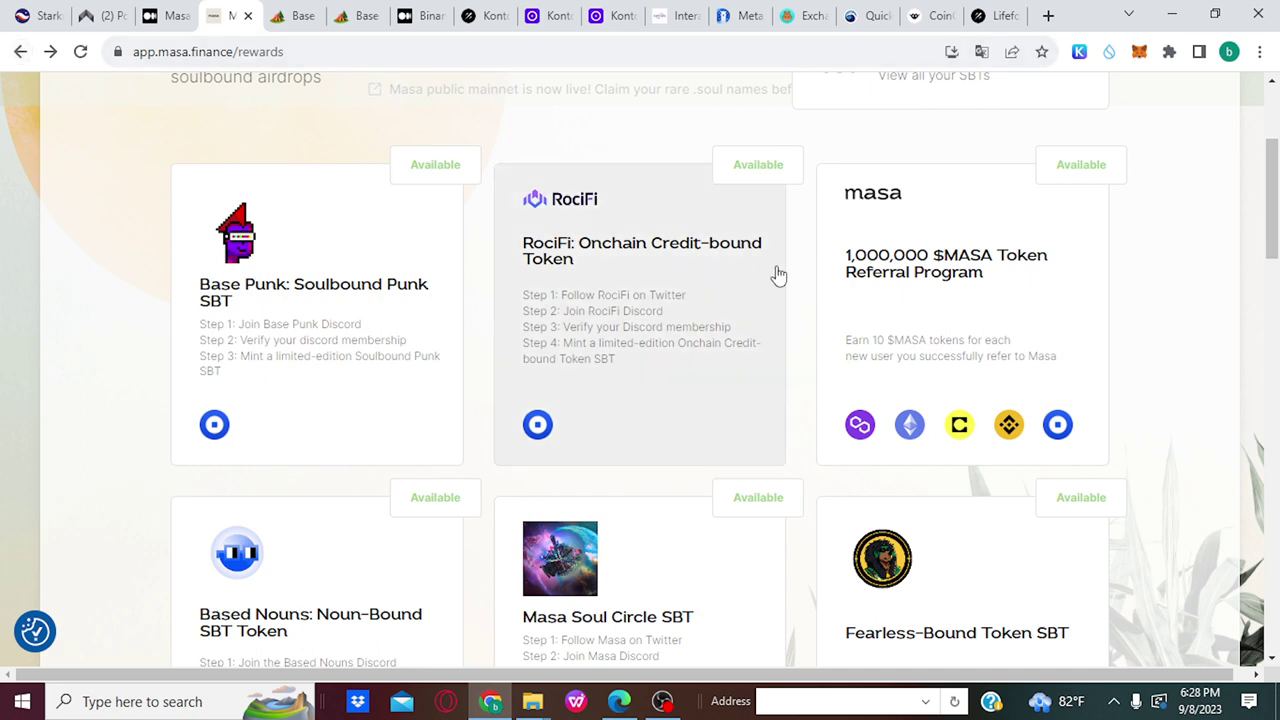
{"action": "mouse_move", "coordinate": [1275, 191]}
{"action": "left_mouse_down"}
{"action": "mouse_move", "coordinate": [1276, 228]}
{"action": "mouse_move", "coordinate": [1261, 195]}
{"action": "left_mouse_up"}
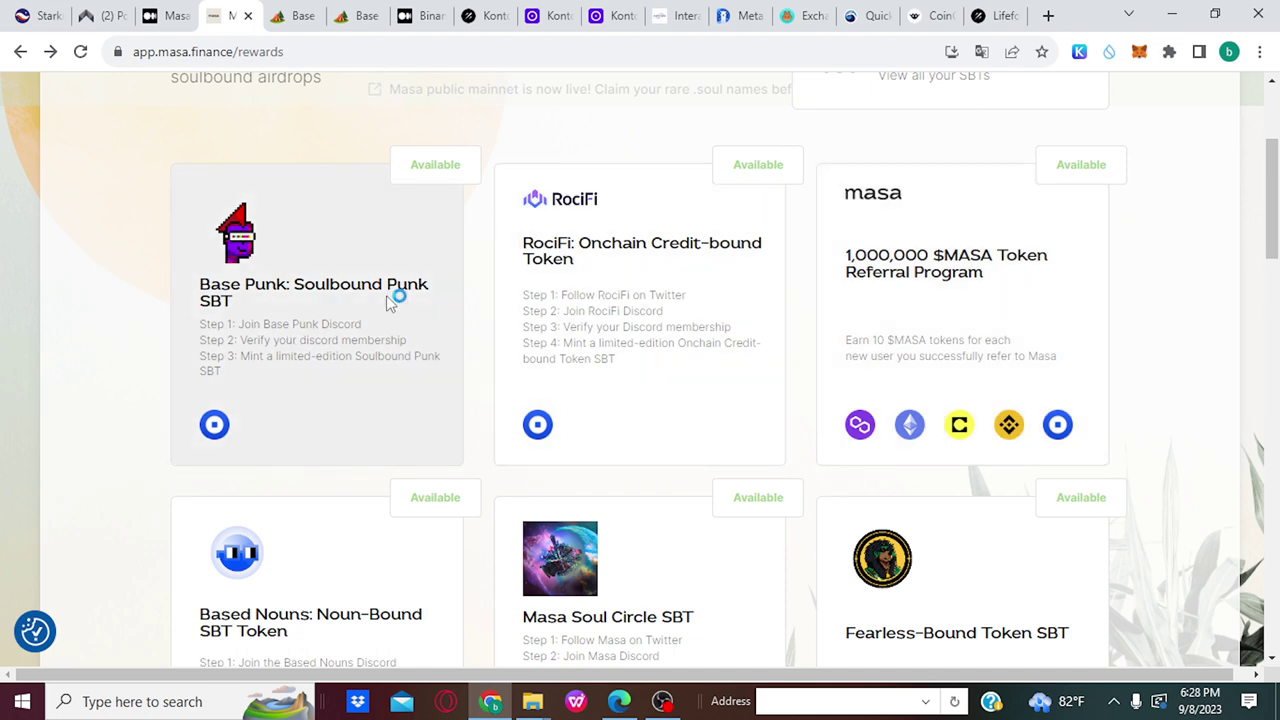
{"action": "left_click", "coordinate": [390, 300]}
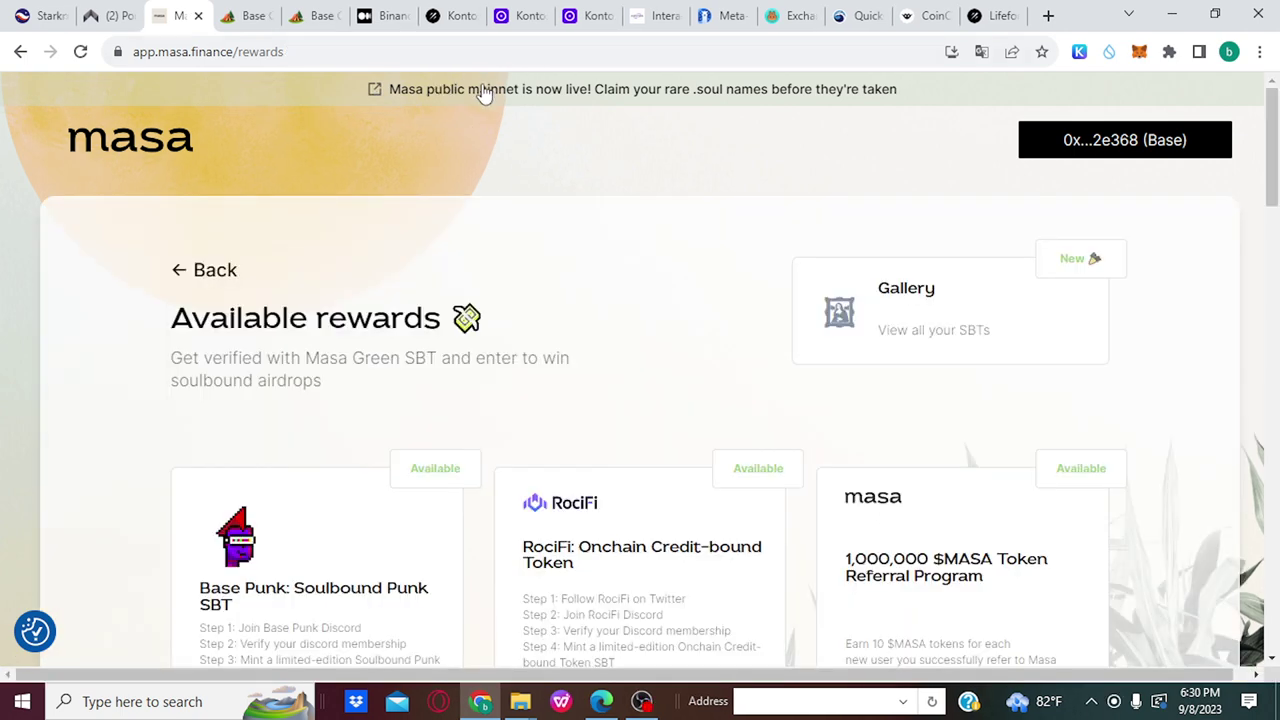
{"action": "left_click", "coordinate": [483, 90]}
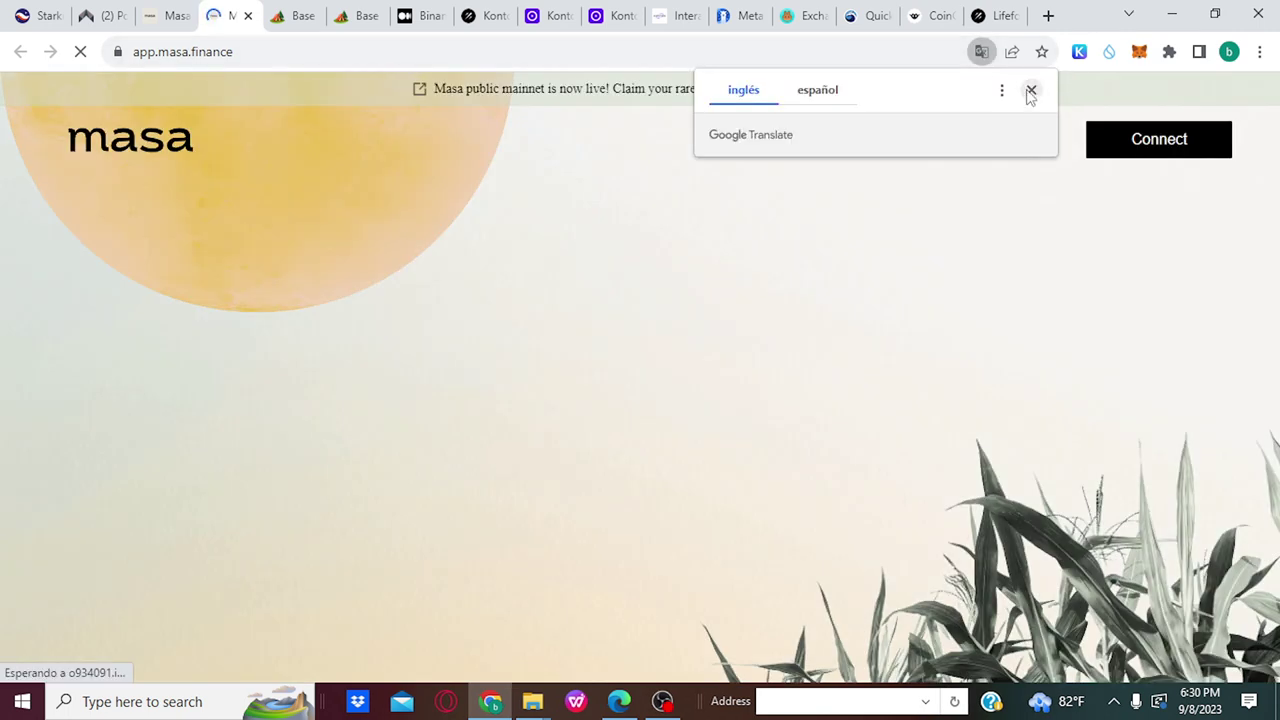
Dismiss the translation offer, browse the Base Camp rewards page, then go to the dashboard
{"action": "left_click", "coordinate": [1030, 91]}
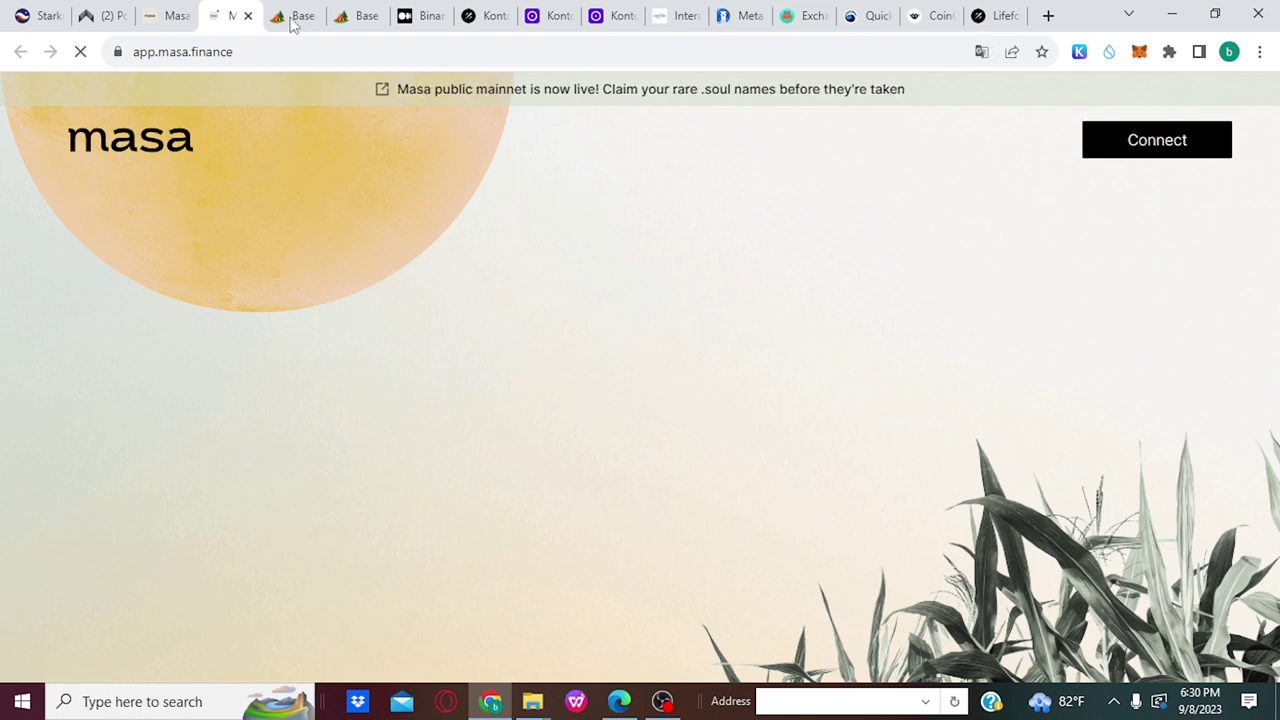
{"action": "left_click", "coordinate": [293, 24]}
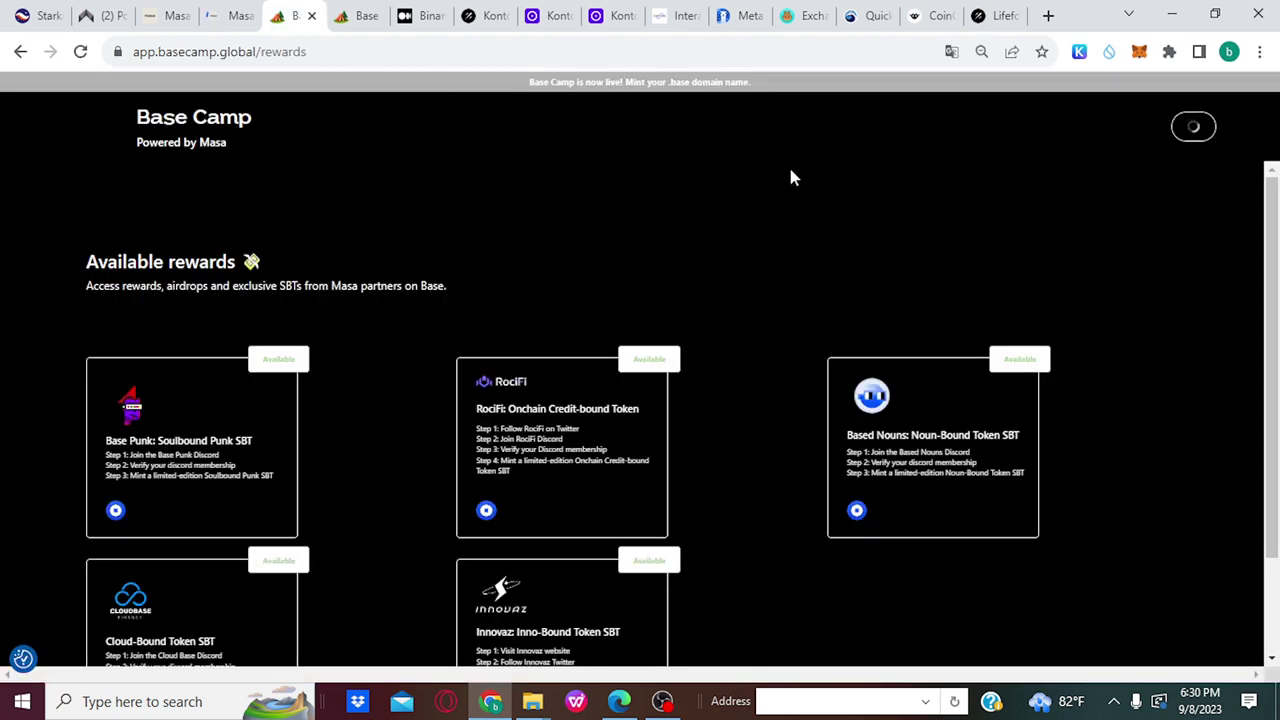
{"action": "scroll", "coordinate": [1273, 310], "scroll_direction": "down", "scroll_amount": 1}
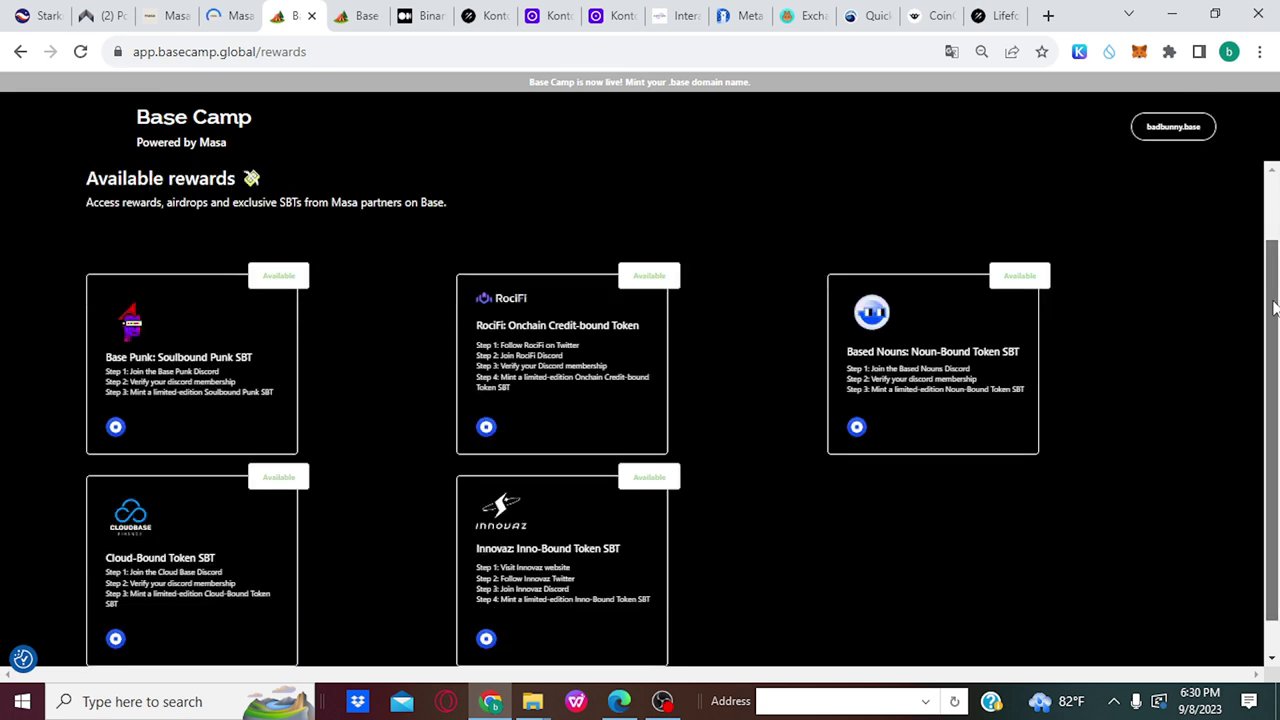
{"action": "scroll", "coordinate": [422, 572], "scroll_direction": "up", "scroll_amount": 1}
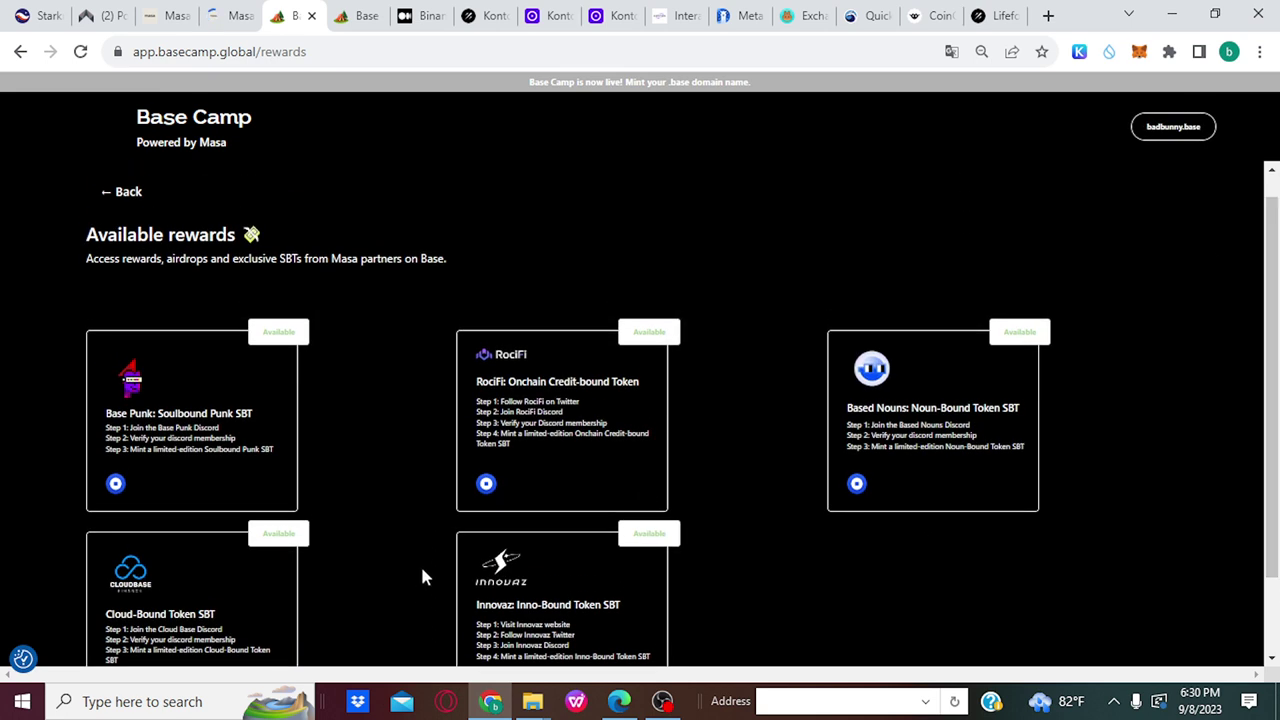
{"action": "scroll", "coordinate": [1266, 400], "scroll_direction": "down", "scroll_amount": 1}
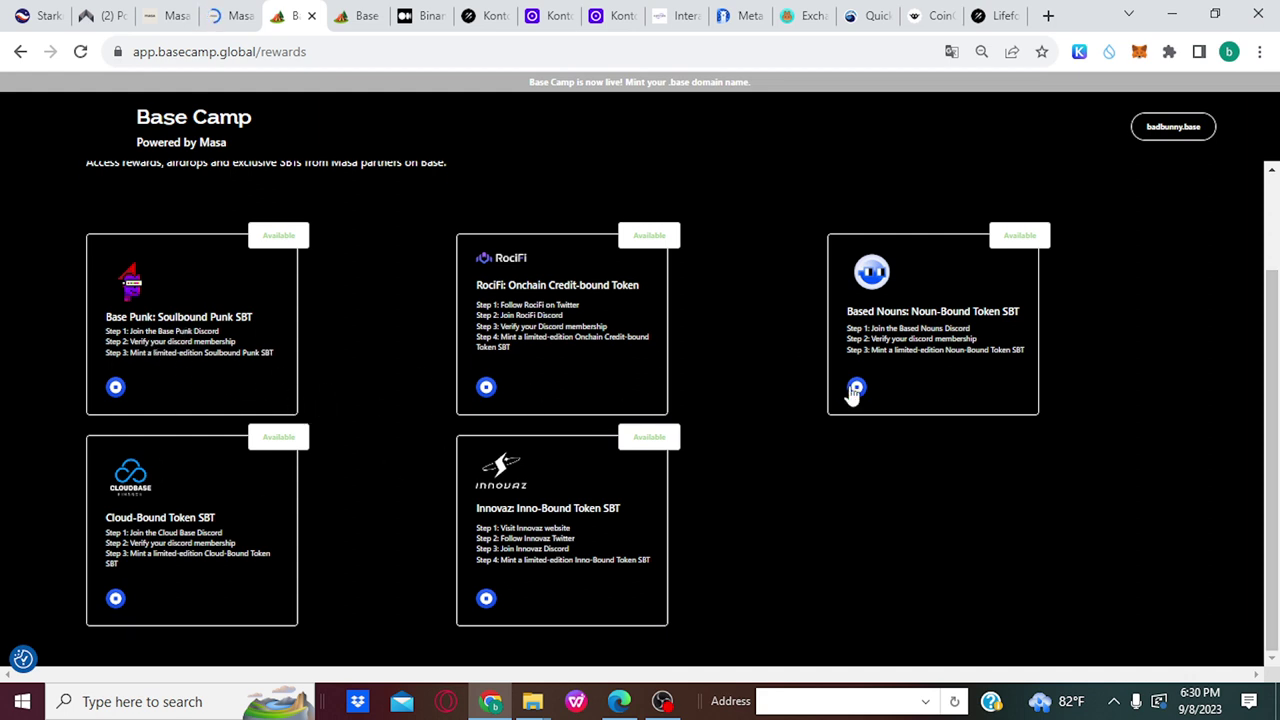
{"action": "scroll", "coordinate": [1276, 437], "scroll_direction": "up", "scroll_amount": 1}
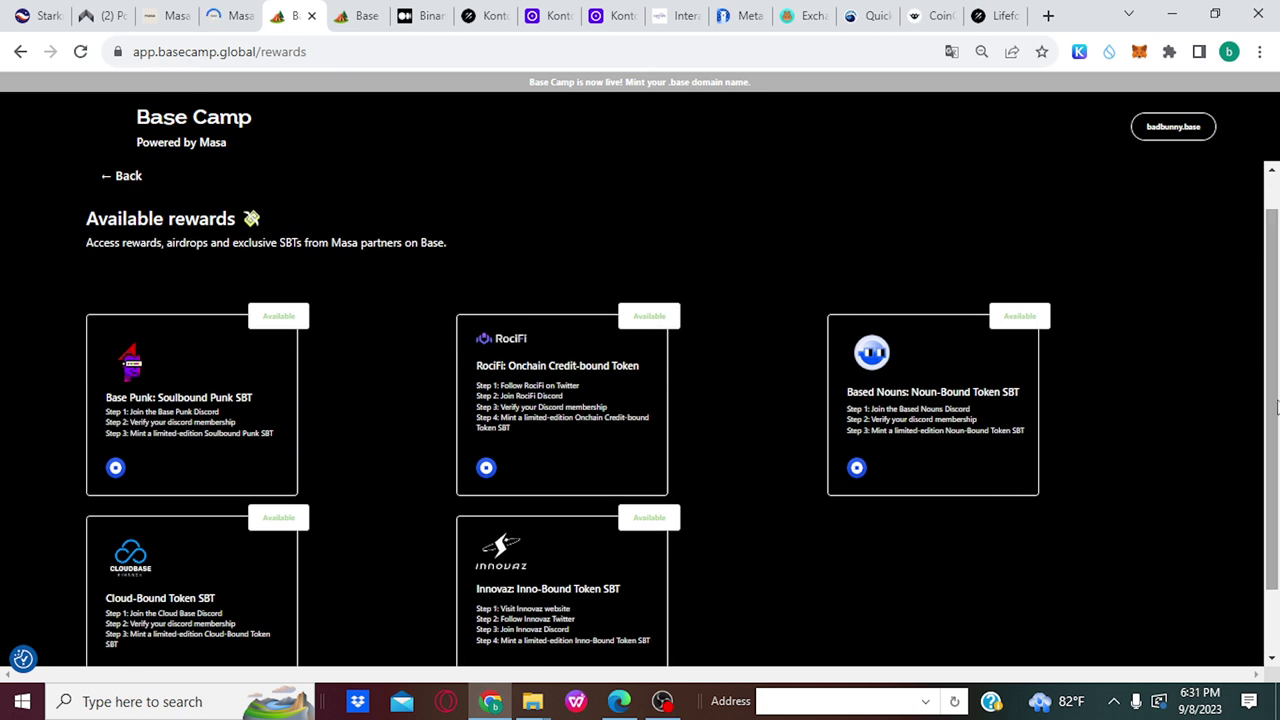
{"action": "scroll", "coordinate": [1272, 415], "scroll_direction": "up", "scroll_amount": 1}
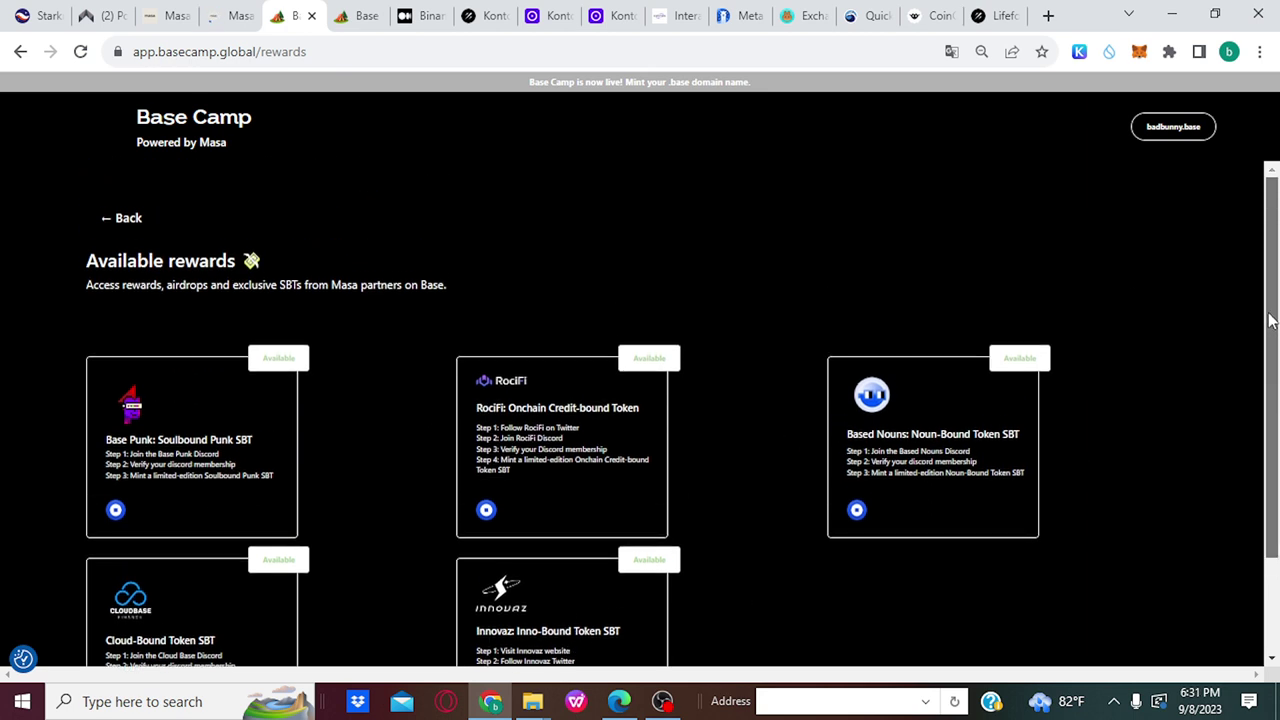
{"action": "left_click", "coordinate": [362, 20]}
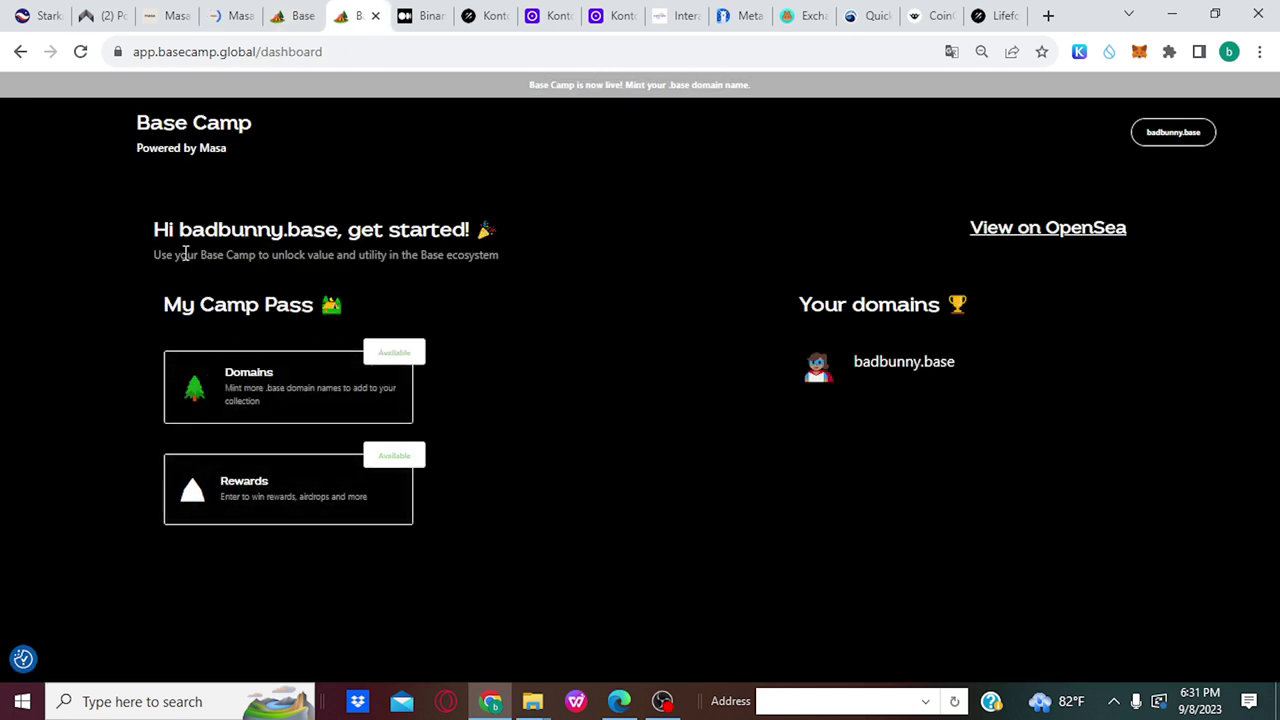
Enter a new .base domain name from an autofill suggestion plus extra characters, then return to rewards
{"action": "left_click", "coordinate": [287, 385]}
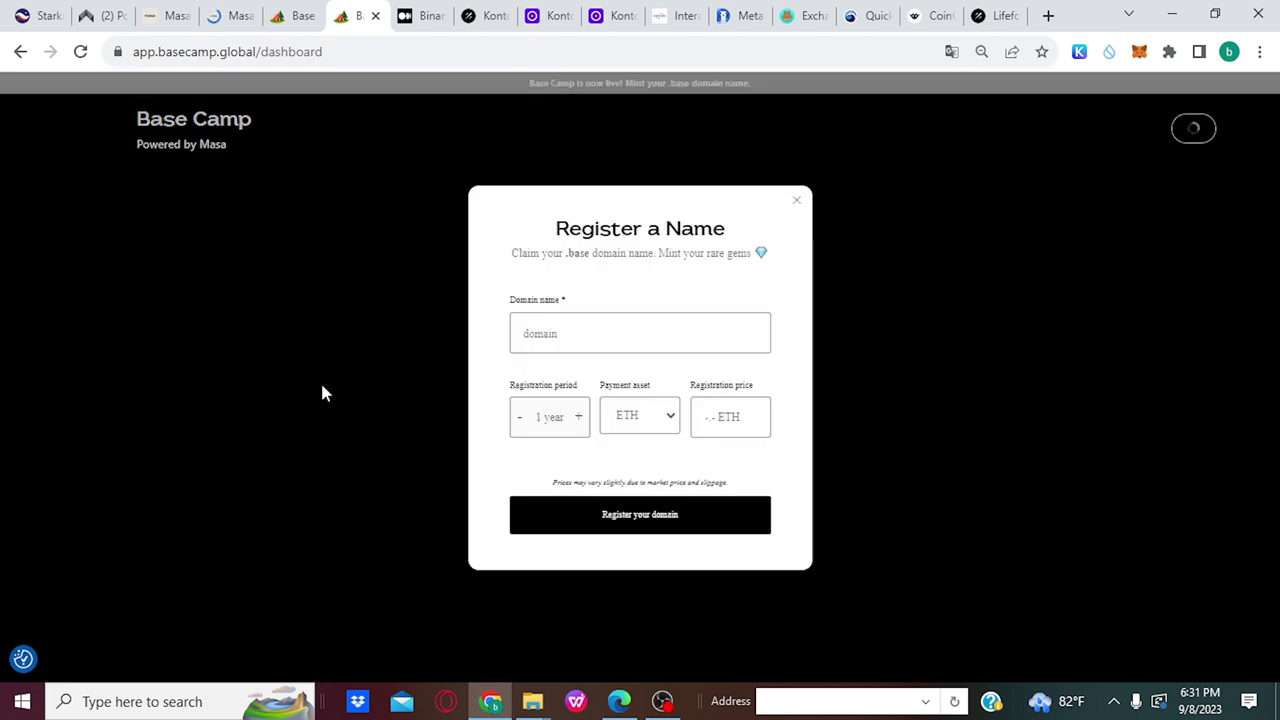
{"action": "left_click", "coordinate": [565, 342]}
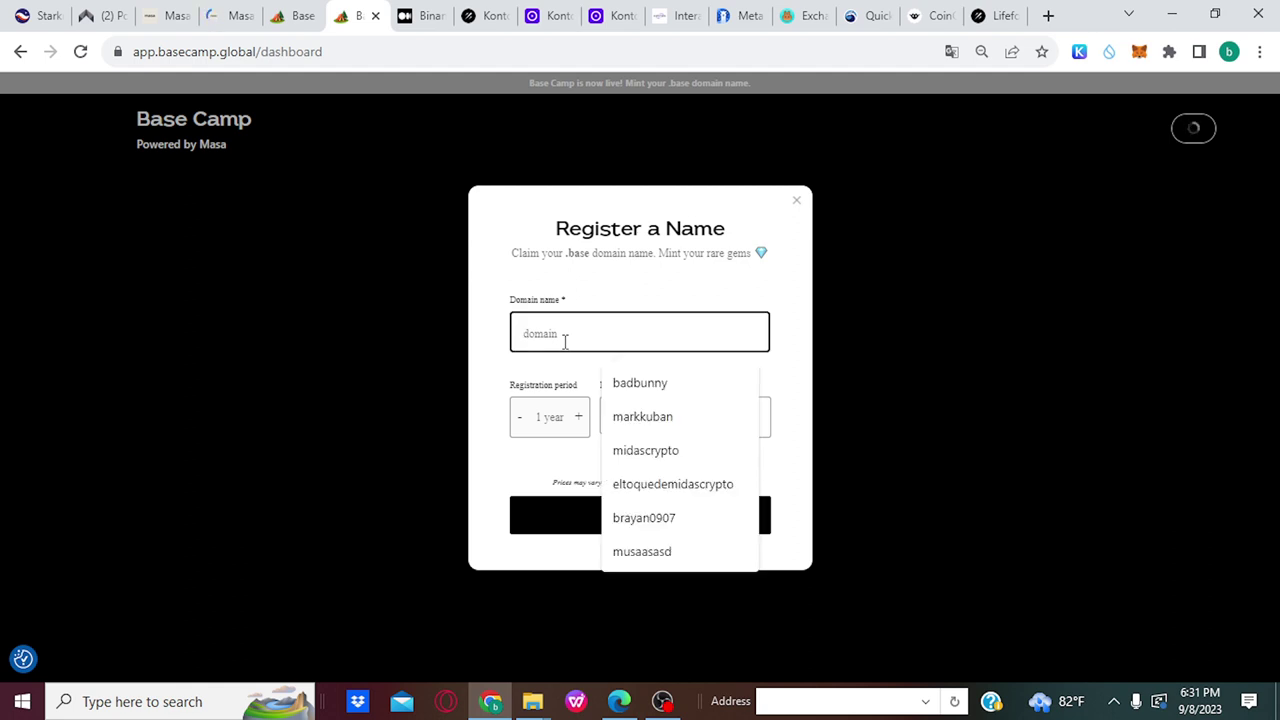
{"action": "left_click", "coordinate": [651, 455]}
{"action": "type", "text": "gi"}
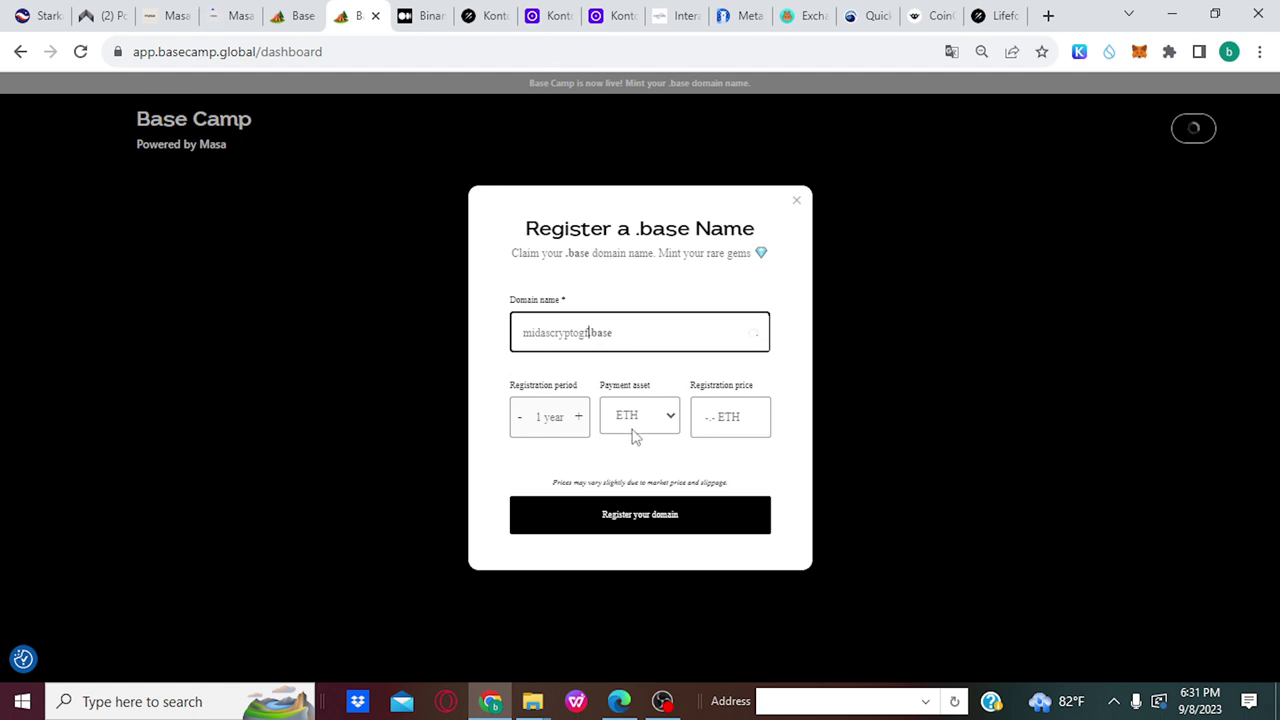
{"action": "type", "text": "90"}
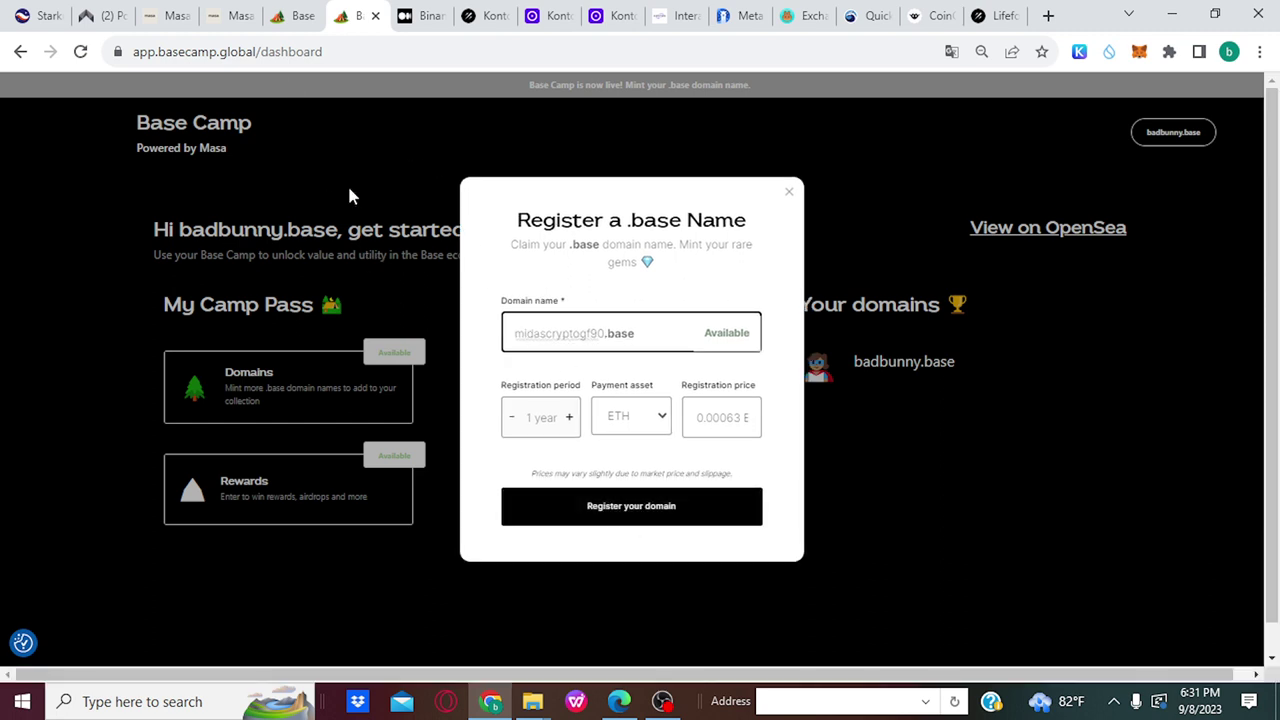
{"action": "left_click", "coordinate": [293, 17]}
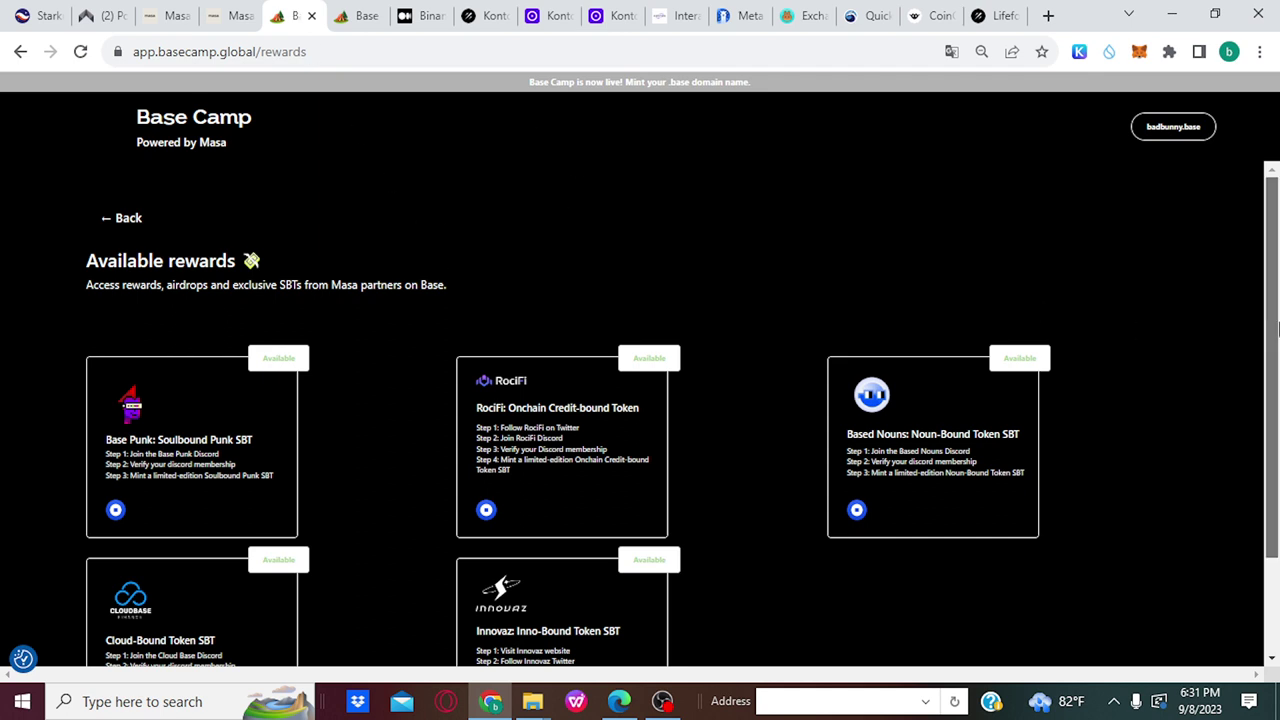
Scroll down the Base Camp rewards list and switch to the Masa Finance page
{"action": "scroll", "coordinate": [1276, 470], "scroll_direction": "down", "scroll_amount": 2}
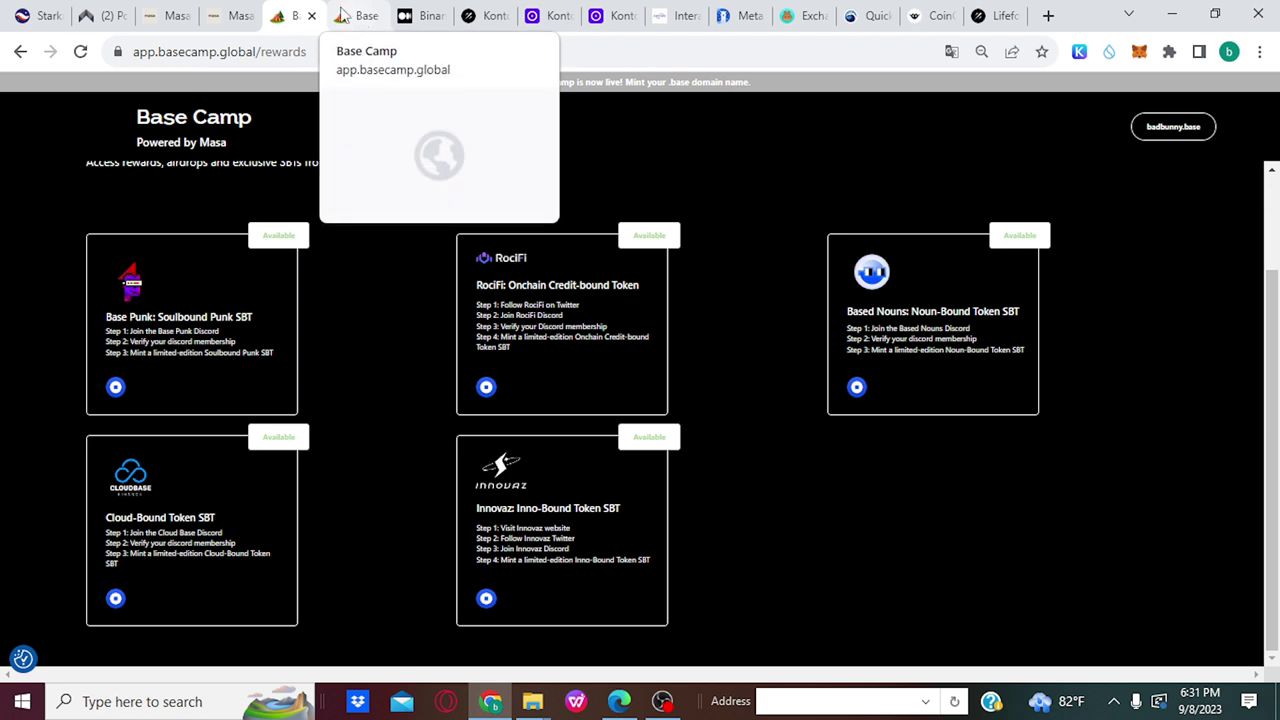
{"action": "left_click", "coordinate": [226, 12]}
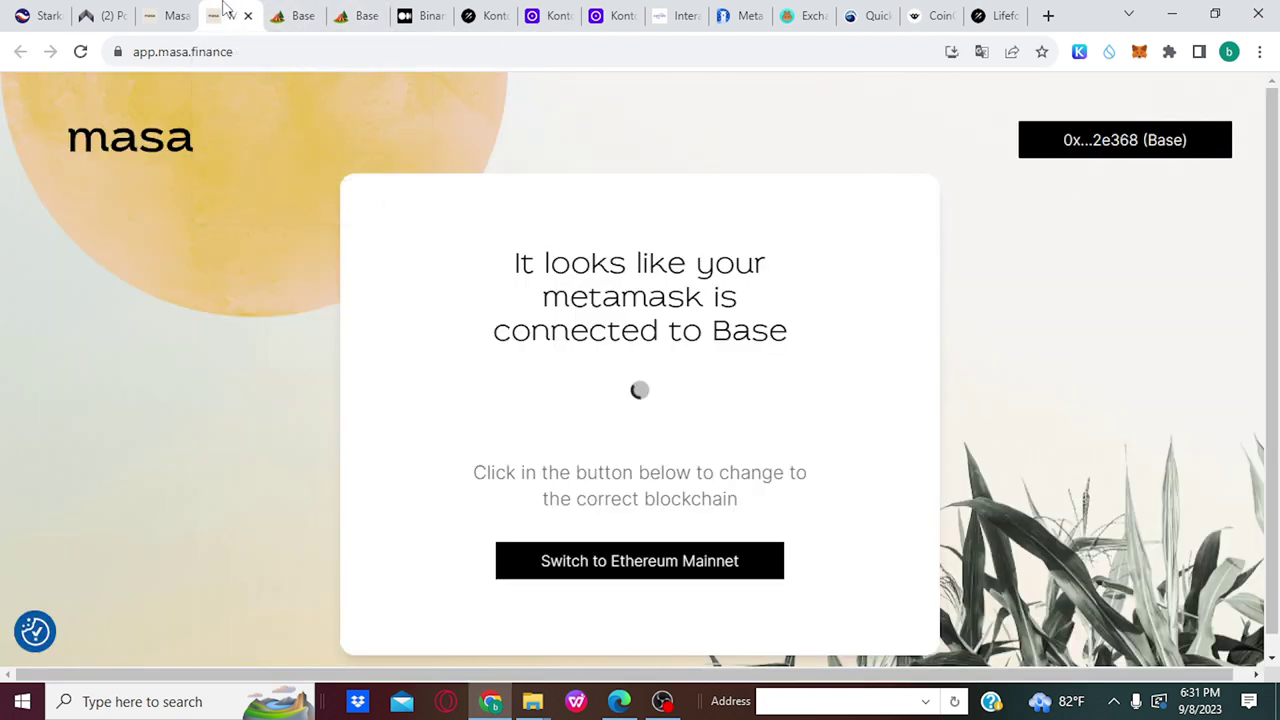
Pass through Base Camp and Masa rewards to reach the Medium article on Binance's Zecrey investment
{"action": "left_click", "coordinate": [343, 12]}
{"action": "left_click", "coordinate": [170, 14]}
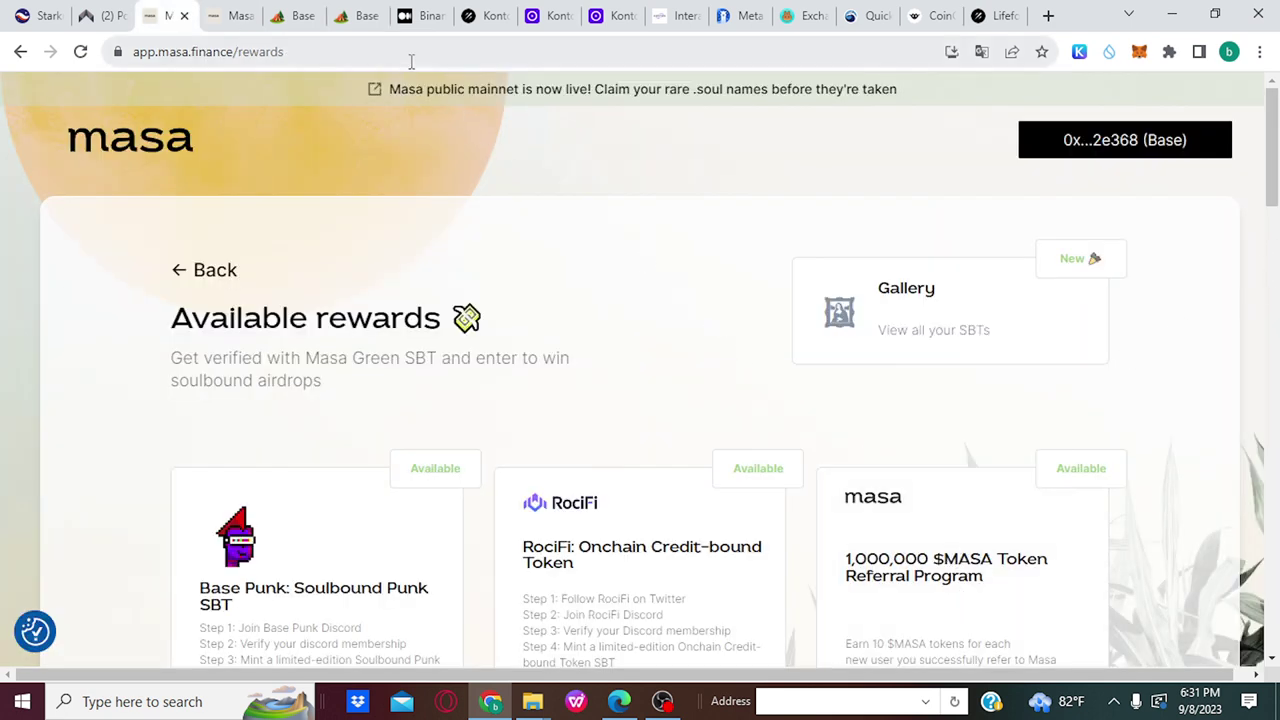
{"action": "left_click", "coordinate": [413, 29]}
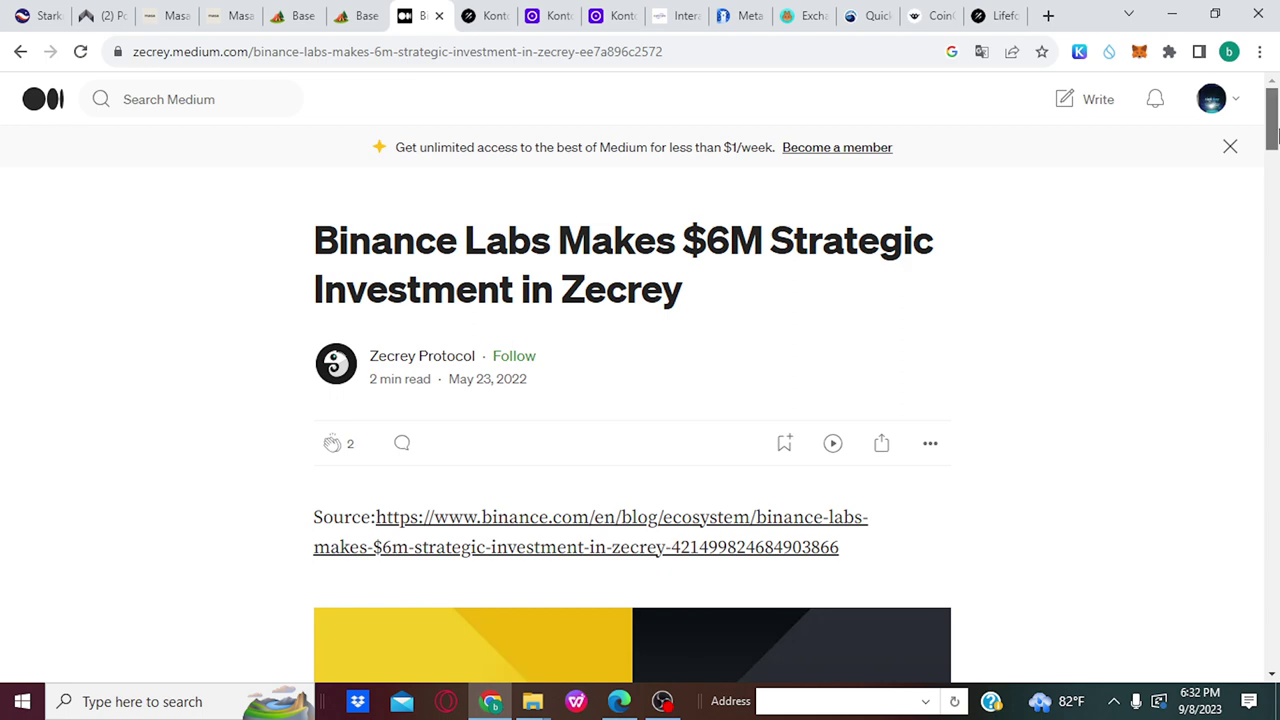
Read through the $6M Zecrey investment article, then move to the Galxe Zecrey campaign page
{"action": "mouse_move", "coordinate": [1272, 135]}
{"action": "left_mouse_down"}
{"action": "mouse_move", "coordinate": [1276, 220]}
{"action": "mouse_move", "coordinate": [1276, 130]}
{"action": "left_mouse_up"}
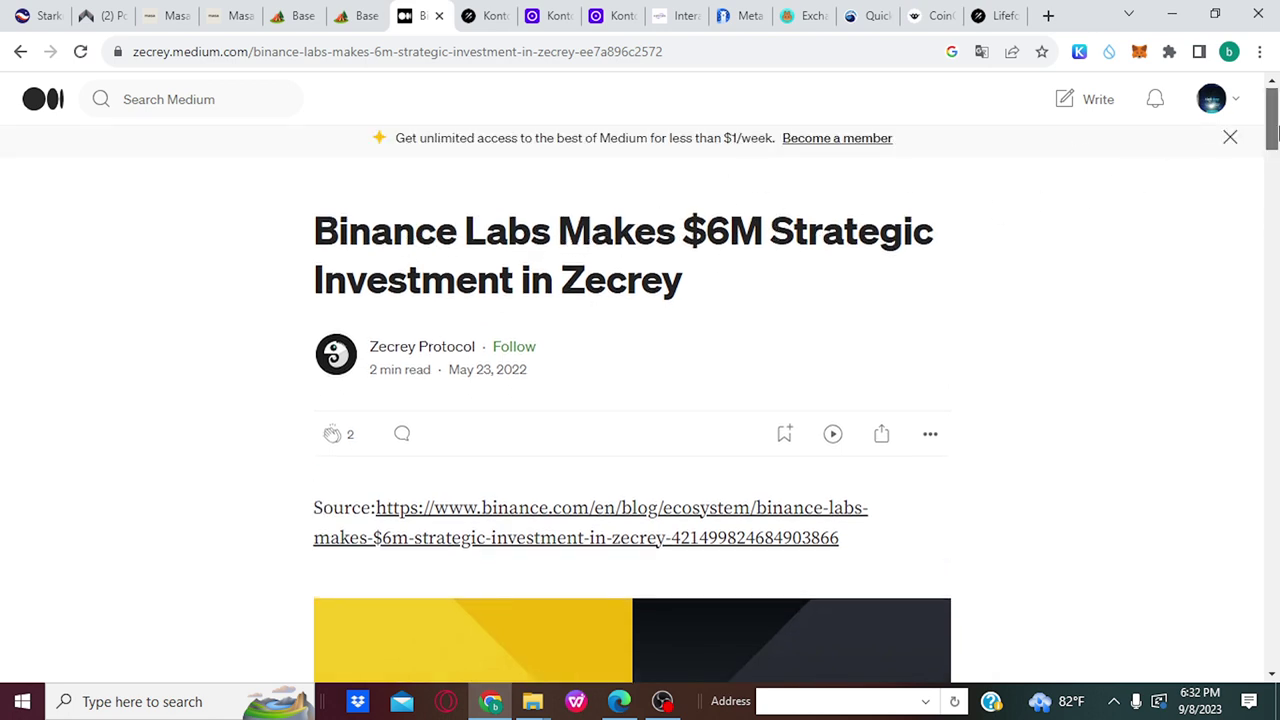
{"action": "left_click_drag", "start_coordinate": [1274, 122], "coordinate": [1274, 207]}
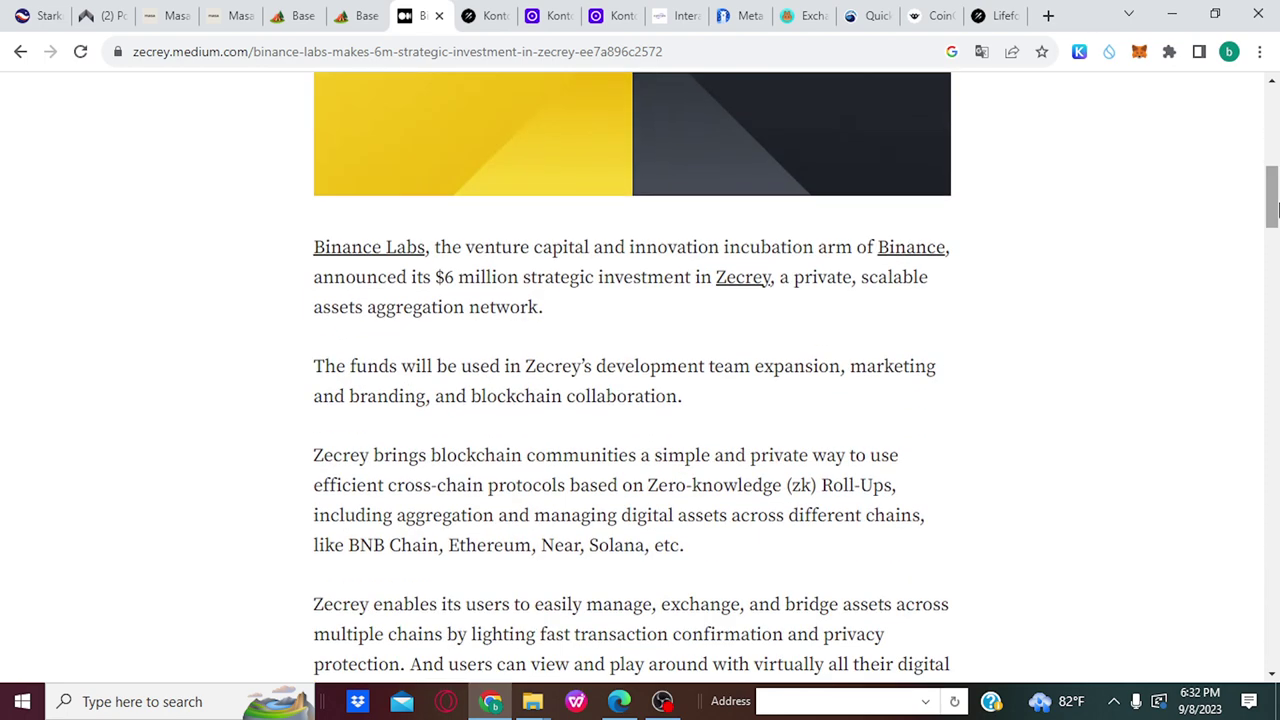
{"action": "left_click_drag", "start_coordinate": [1274, 207], "coordinate": [1275, 178]}
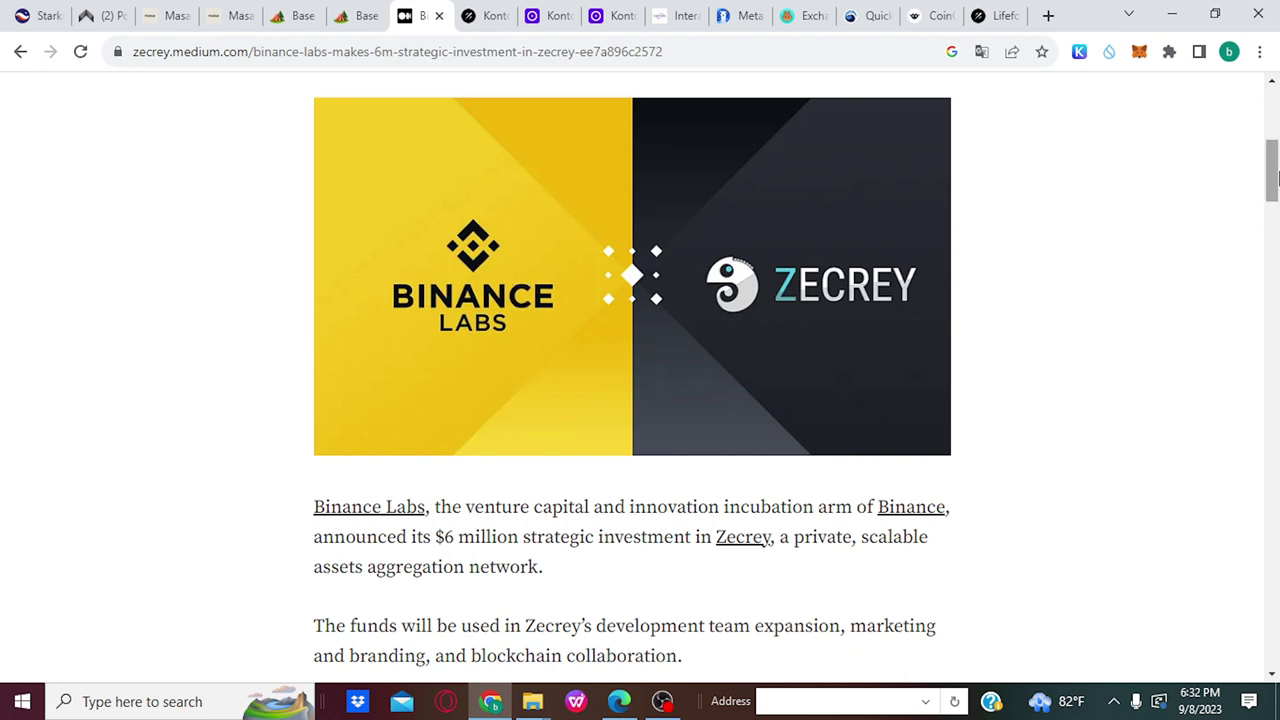
{"action": "left_click_drag", "start_coordinate": [1274, 176], "coordinate": [1272, 145]}
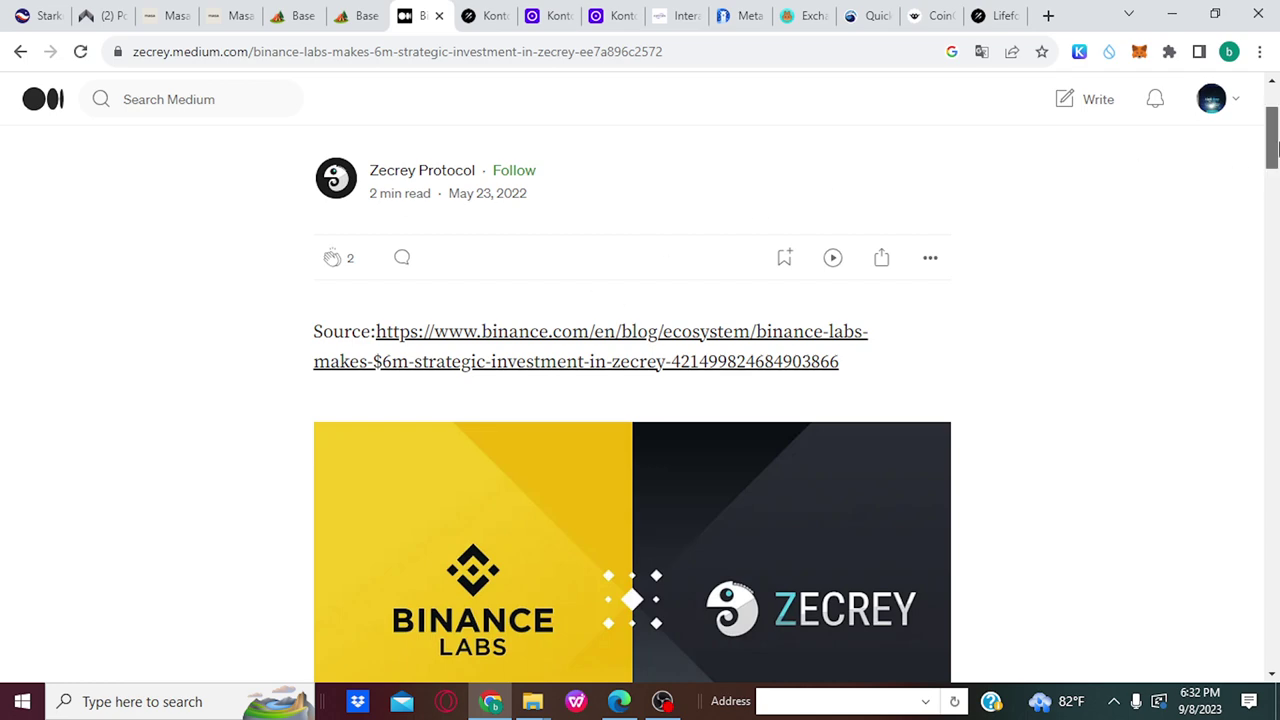
{"action": "left_click_drag", "start_coordinate": [1272, 148], "coordinate": [1272, 105]}
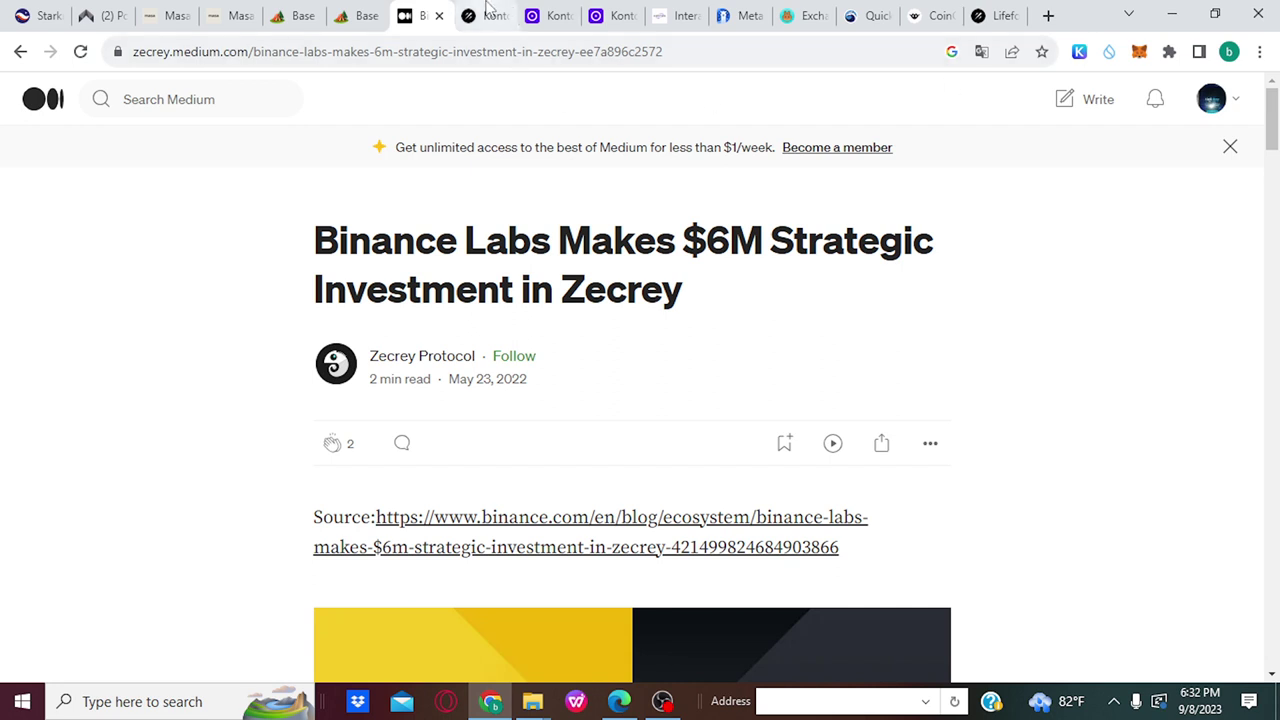
{"action": "left_click", "coordinate": [489, 12]}
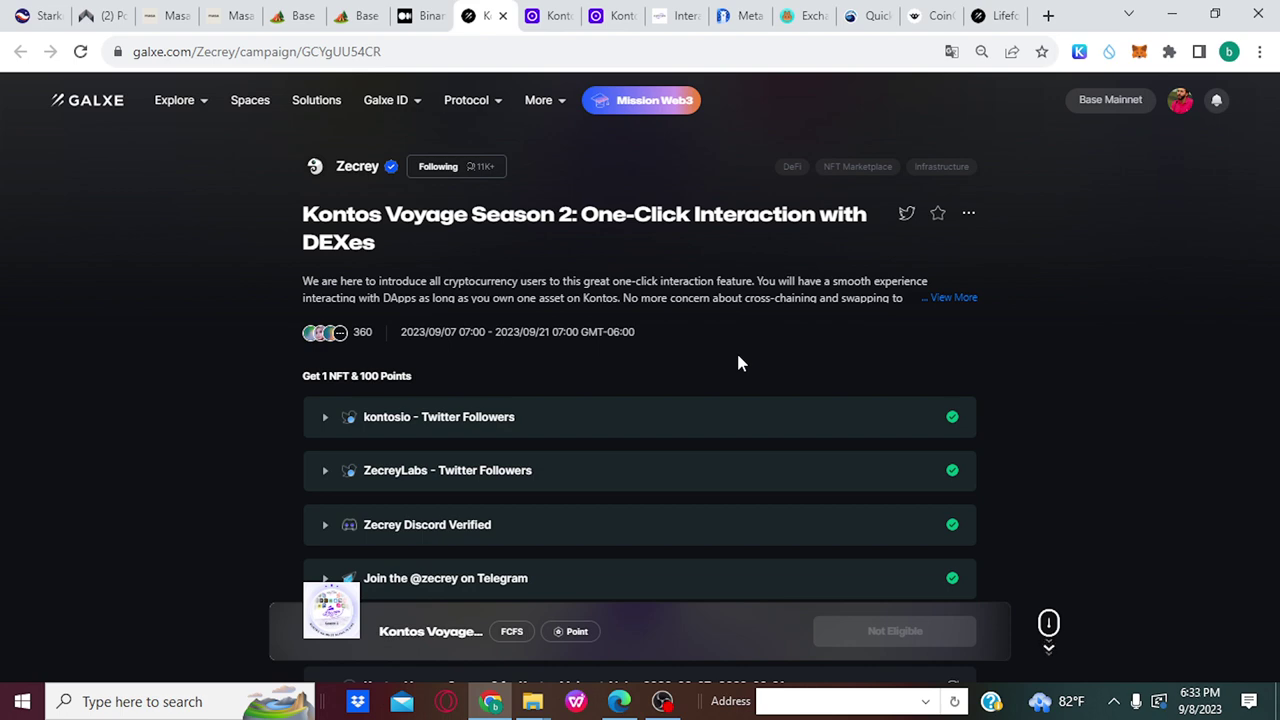
Review the Kontos Voyage Season 2 tasks on Galxe, then go to the Kontos home page
{"action": "scroll", "coordinate": [738, 357], "scroll_direction": "down", "scroll_amount": 2}
{"action": "scroll", "coordinate": [740, 365], "scroll_direction": "up", "scroll_amount": 2}
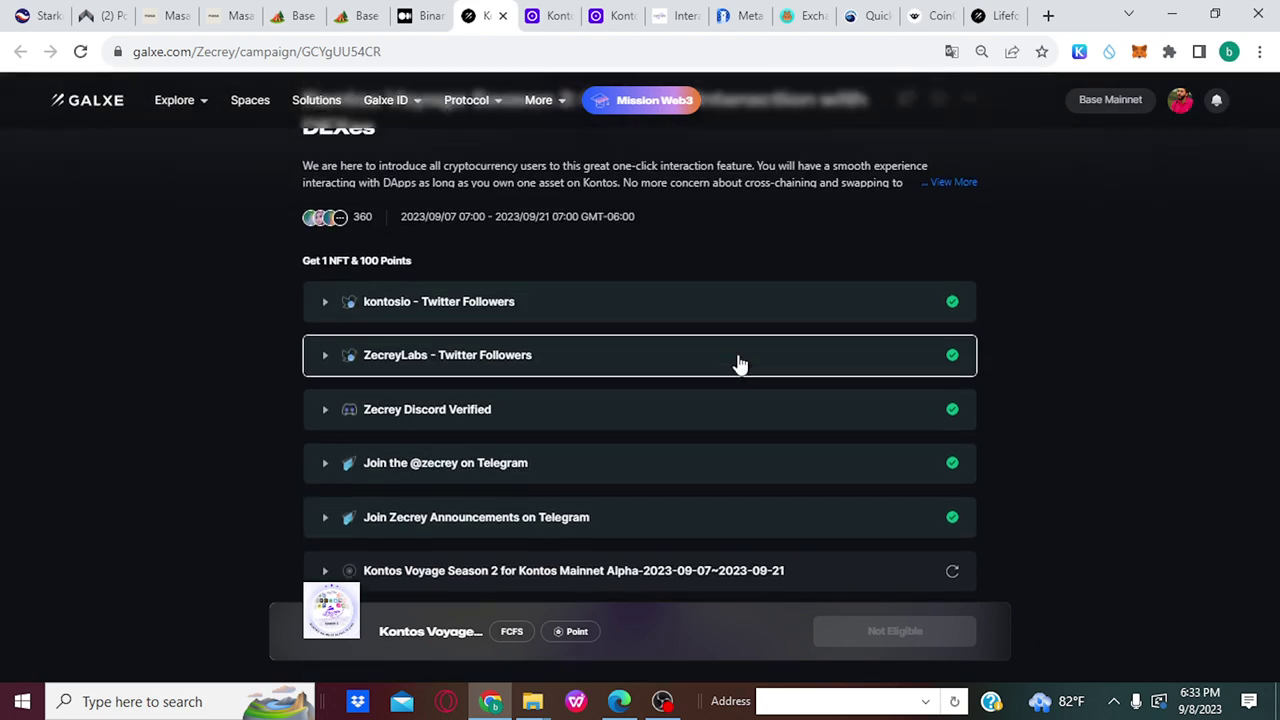
{"action": "scroll", "coordinate": [737, 363], "scroll_direction": "down", "scroll_amount": 3}
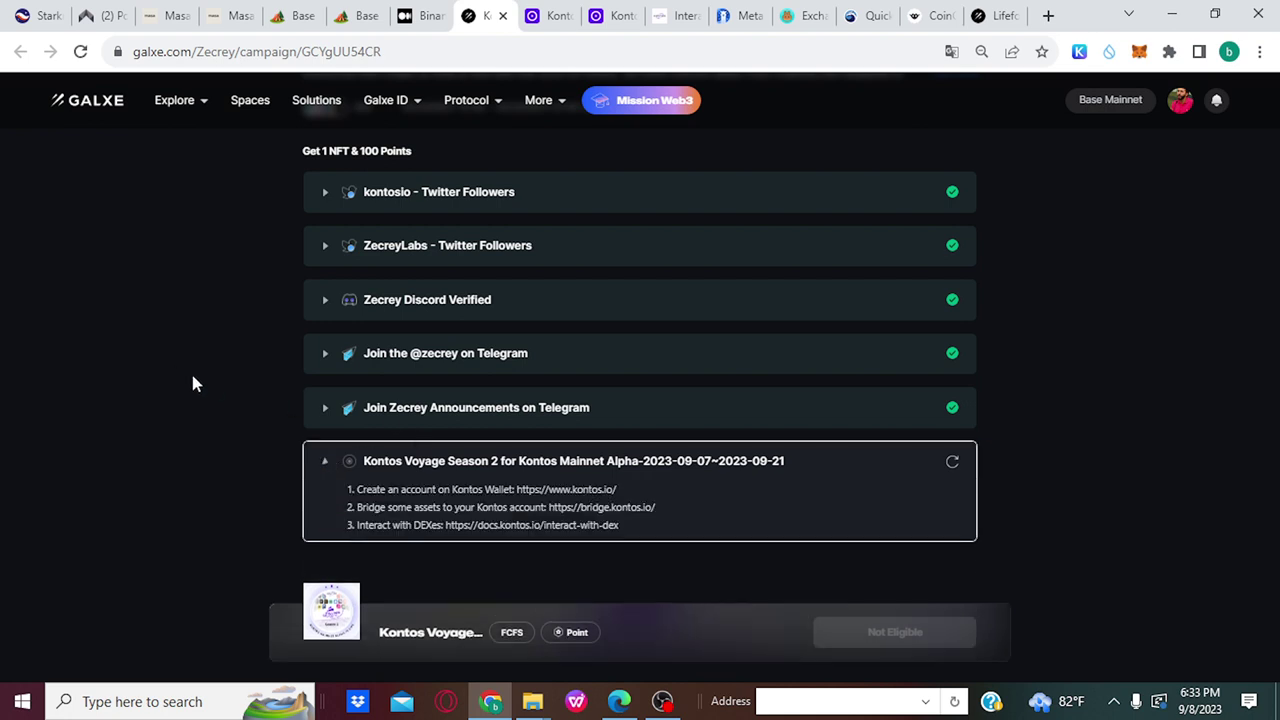
{"action": "scroll", "coordinate": [193, 382], "scroll_direction": "up", "scroll_amount": 3}
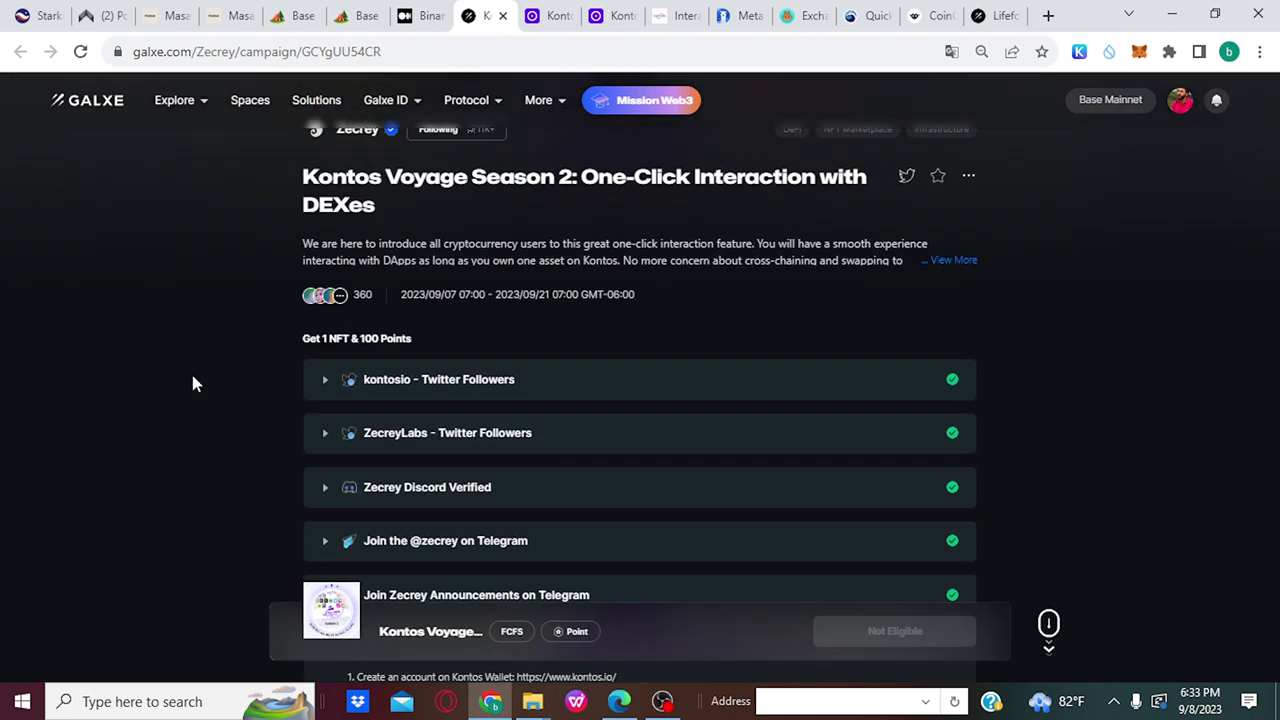
{"action": "scroll", "coordinate": [193, 382], "scroll_direction": "up", "scroll_amount": 1}
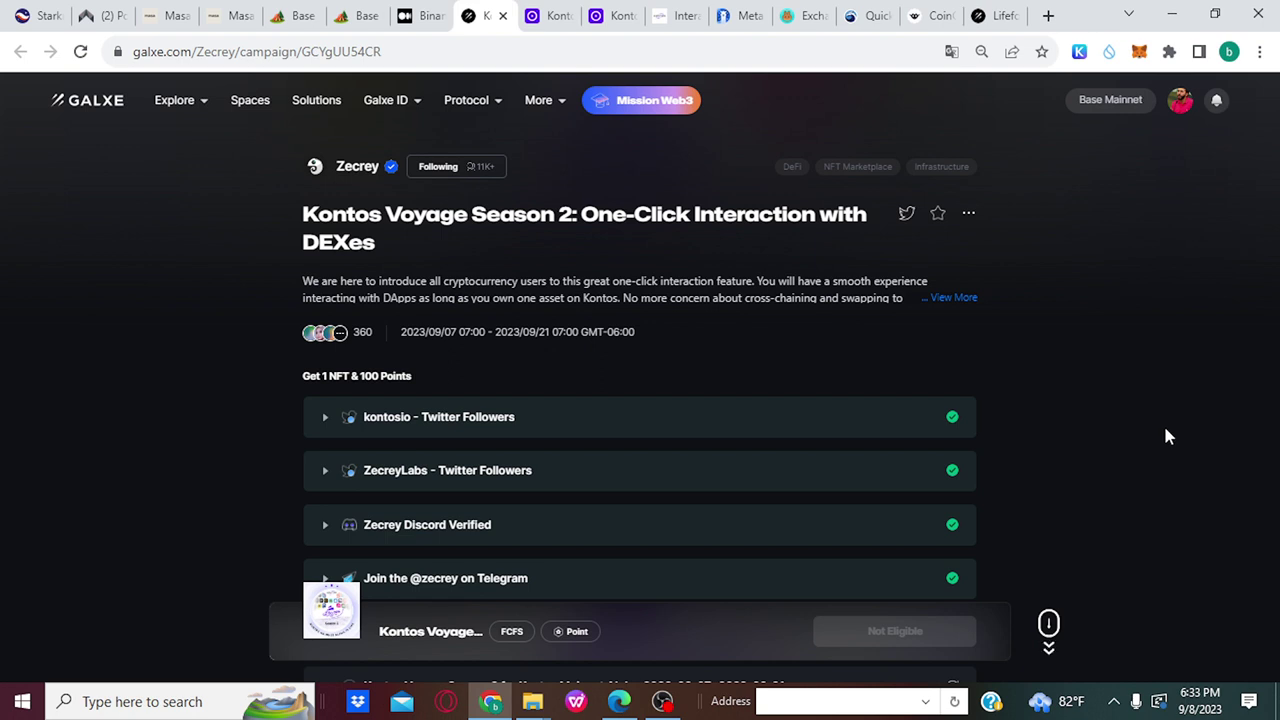
{"action": "scroll", "coordinate": [1165, 432], "scroll_direction": "down", "scroll_amount": 2}
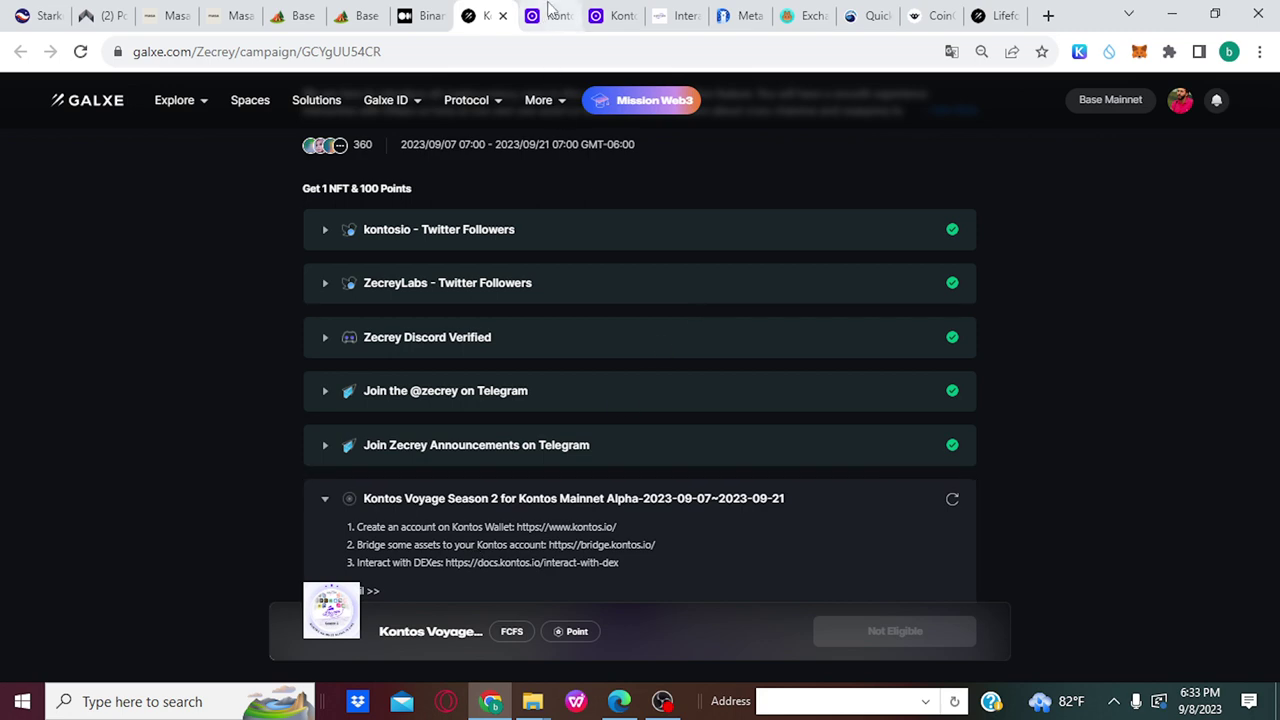
{"action": "left_click", "coordinate": [549, 10]}
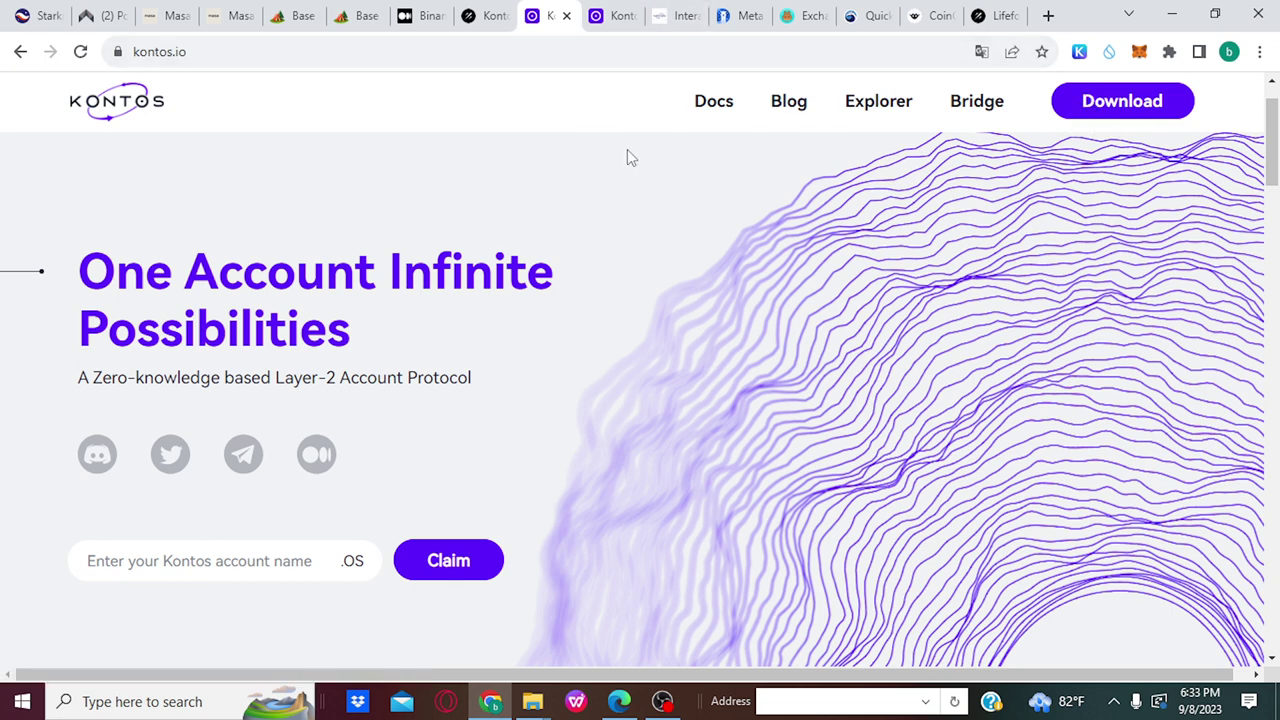
Enter the chosen Kontos account name on kontos.io and claim it
{"action": "left_click", "coordinate": [177, 564]}
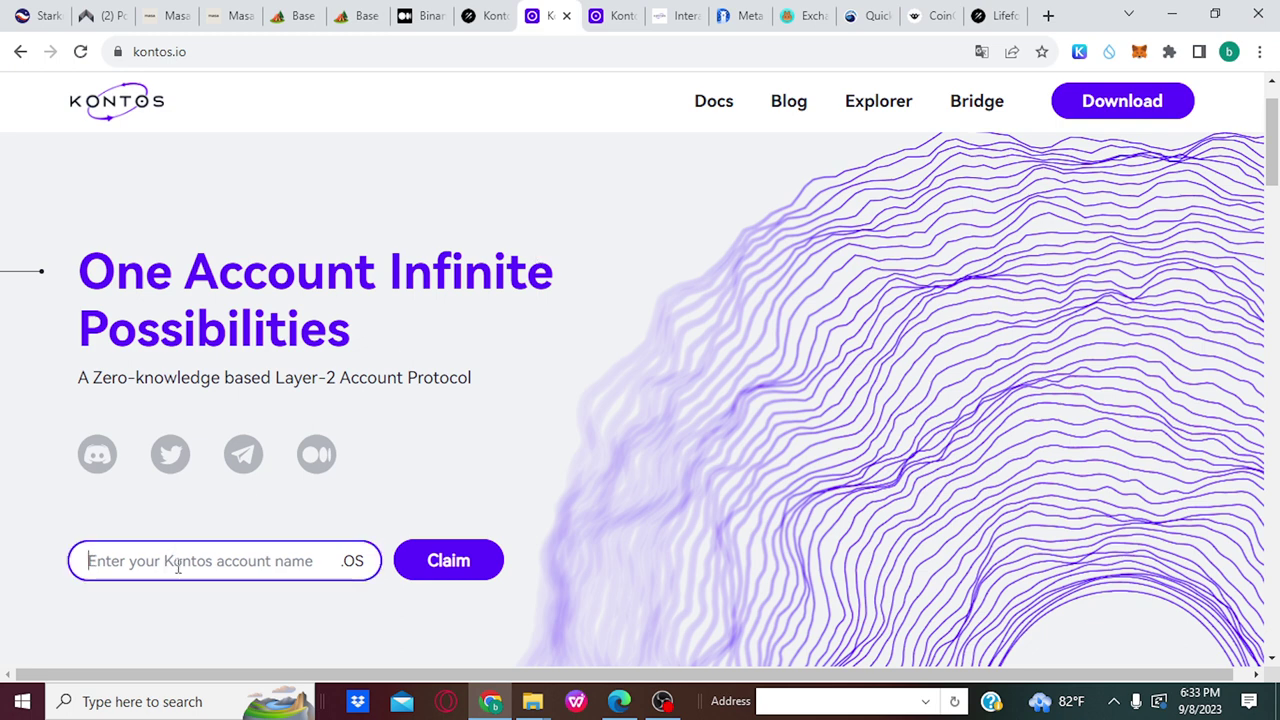
{"action": "type", "text": "mi"}
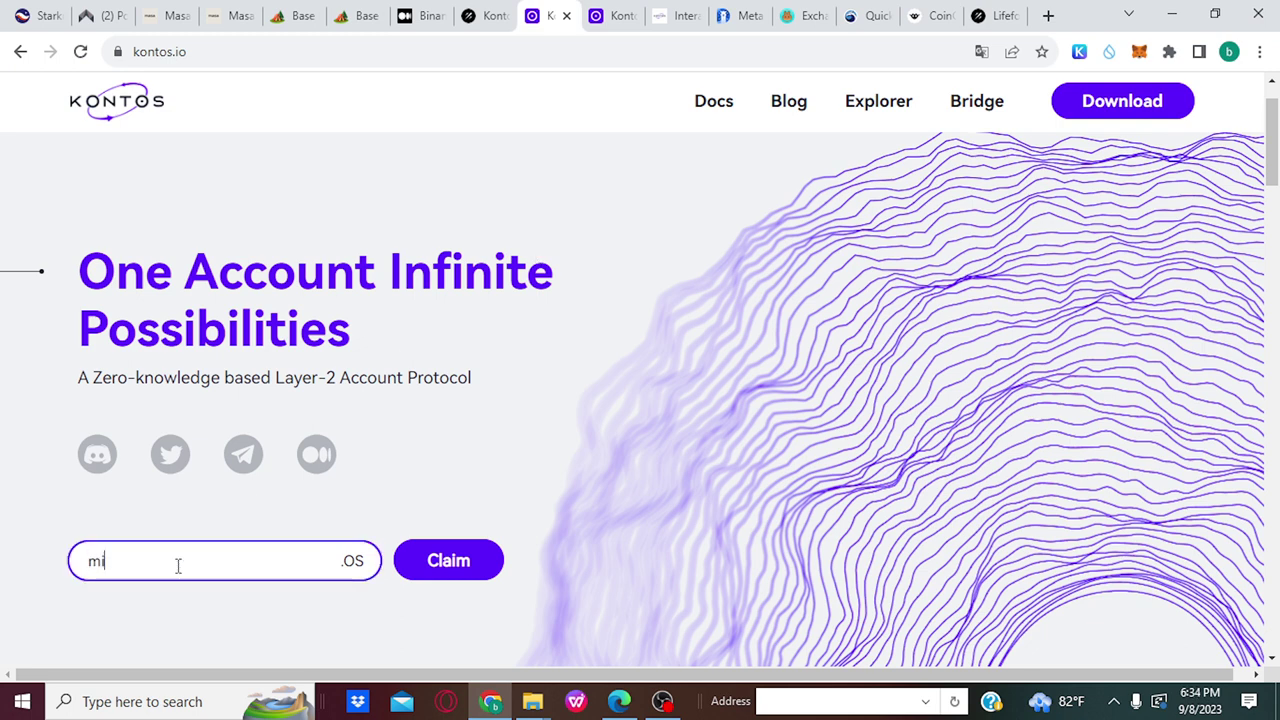
{"action": "type", "text": "dascrypto"}
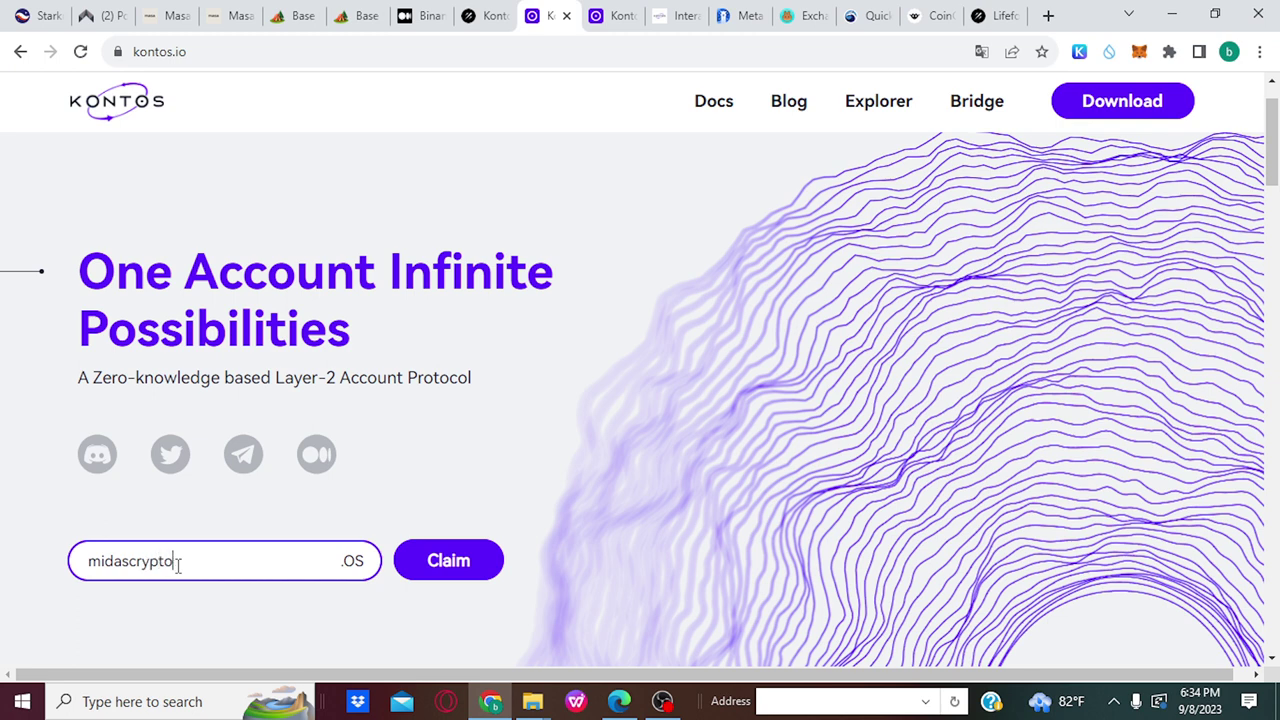
{"action": "type", "text": "90"}
{"action": "left_click", "coordinate": [446, 562]}
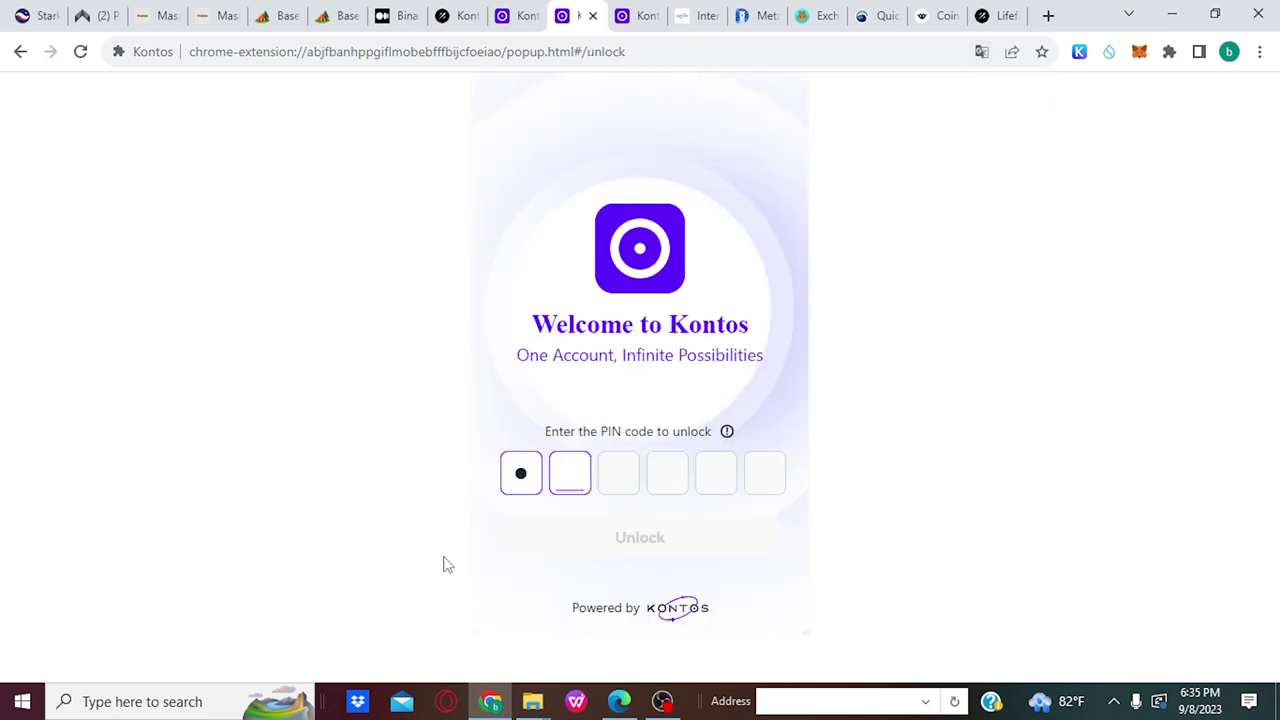
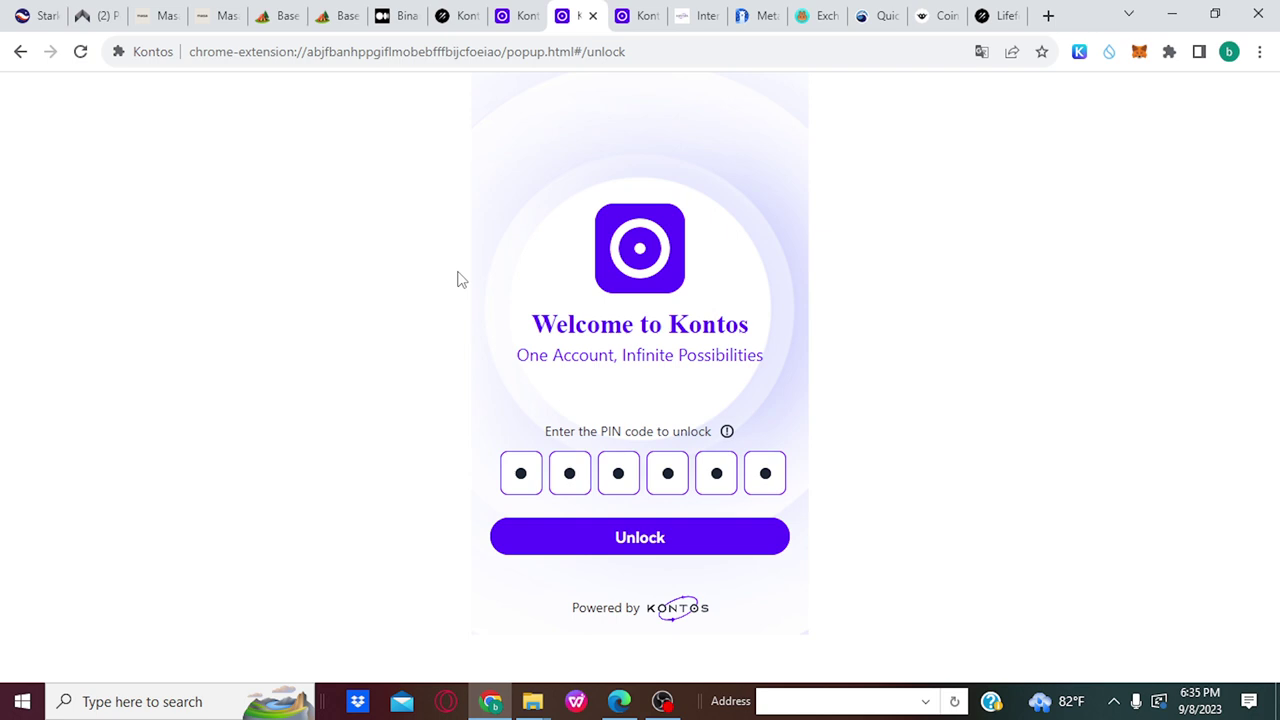
Enter the wallet PIN in the Kontos extension and move on to the bridge deposit page
{"action": "key", "text": "ctrl+Tab"}
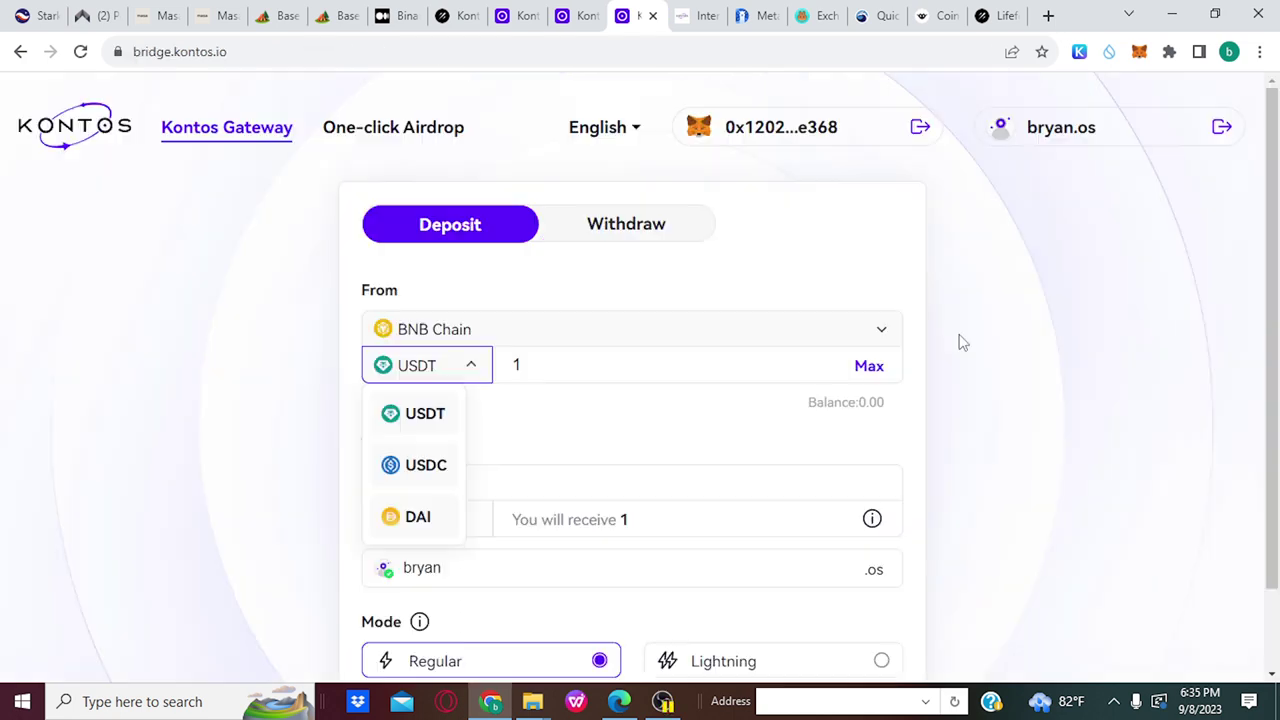
Dismiss the USDT token list, keeping the deposit at BNB Chain, USDT, amount 1
{"action": "mouse_move", "coordinate": [1277, 281]}
{"action": "left_mouse_down"}
{"action": "mouse_move", "coordinate": [1277, 358]}
{"action": "mouse_move", "coordinate": [1277, 280]}
{"action": "left_mouse_up"}
{"action": "left_click", "coordinate": [166, 360]}
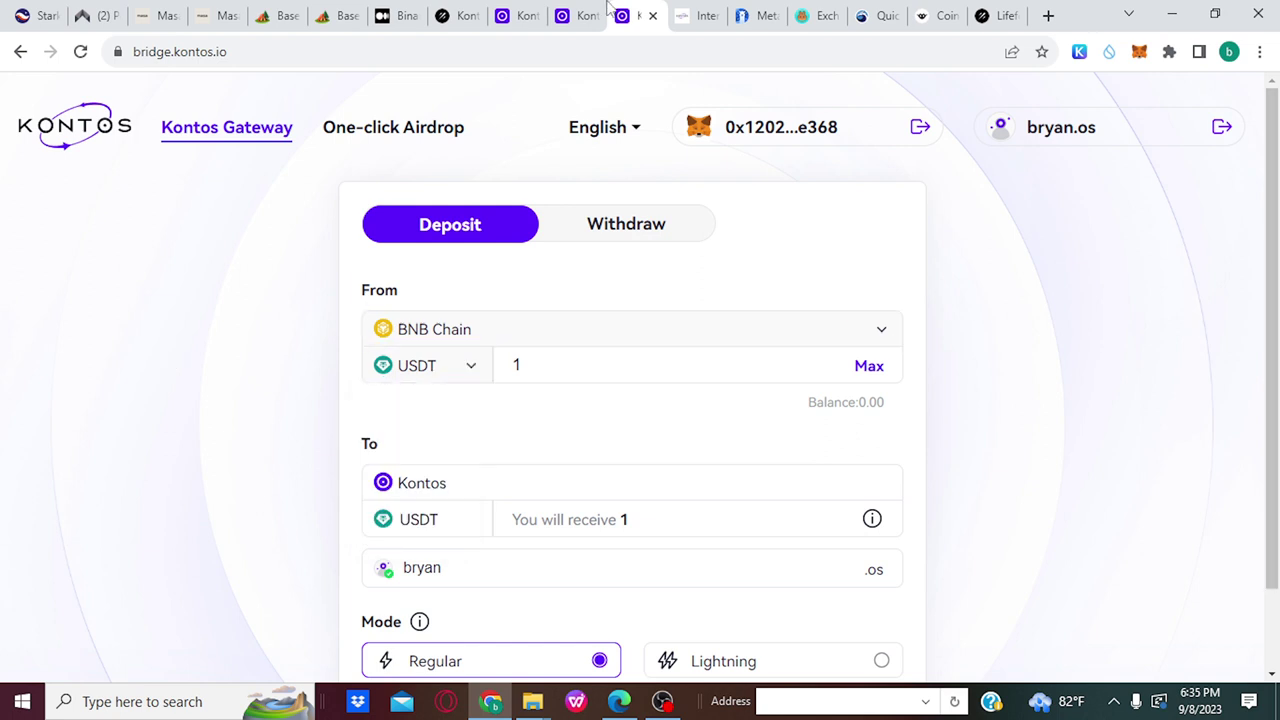
{"action": "left_click_drag", "start_coordinate": [1277, 303], "coordinate": [1249, 200]}
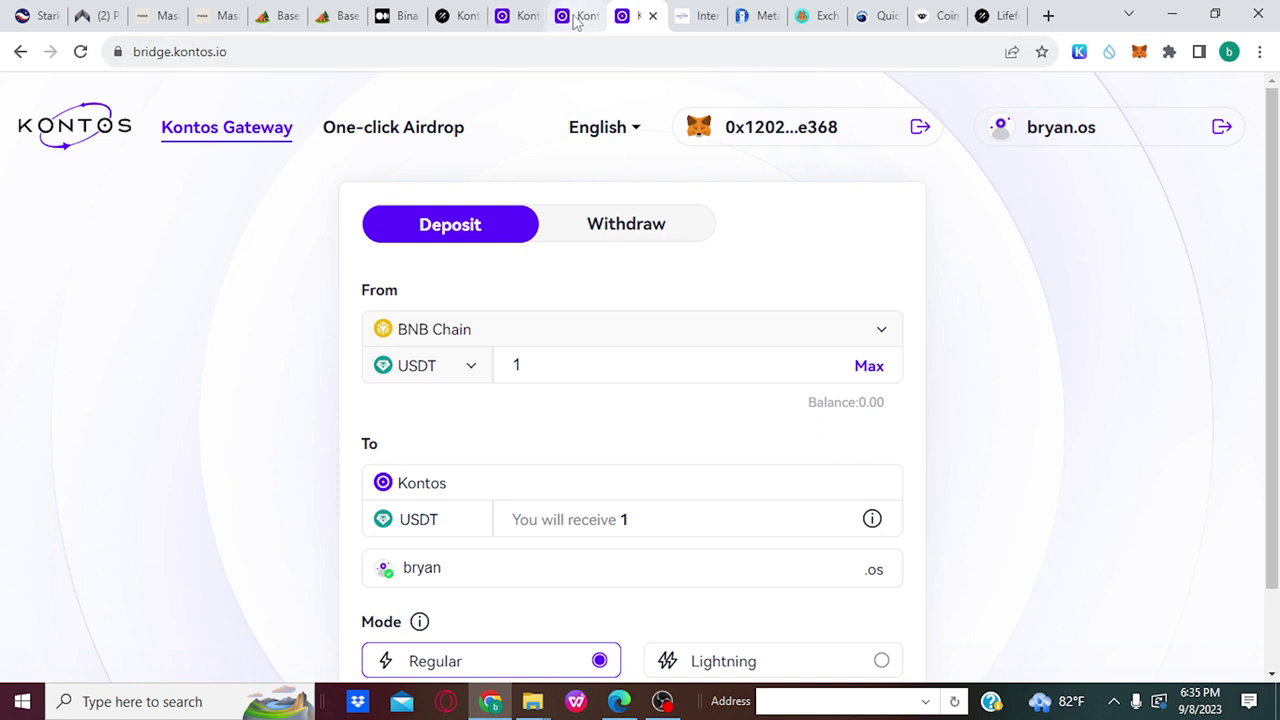
Move through the wallet unlock and bridge tabs to the kontos.io home page
{"action": "left_click", "coordinate": [575, 16]}
{"action": "left_click", "coordinate": [633, 15]}
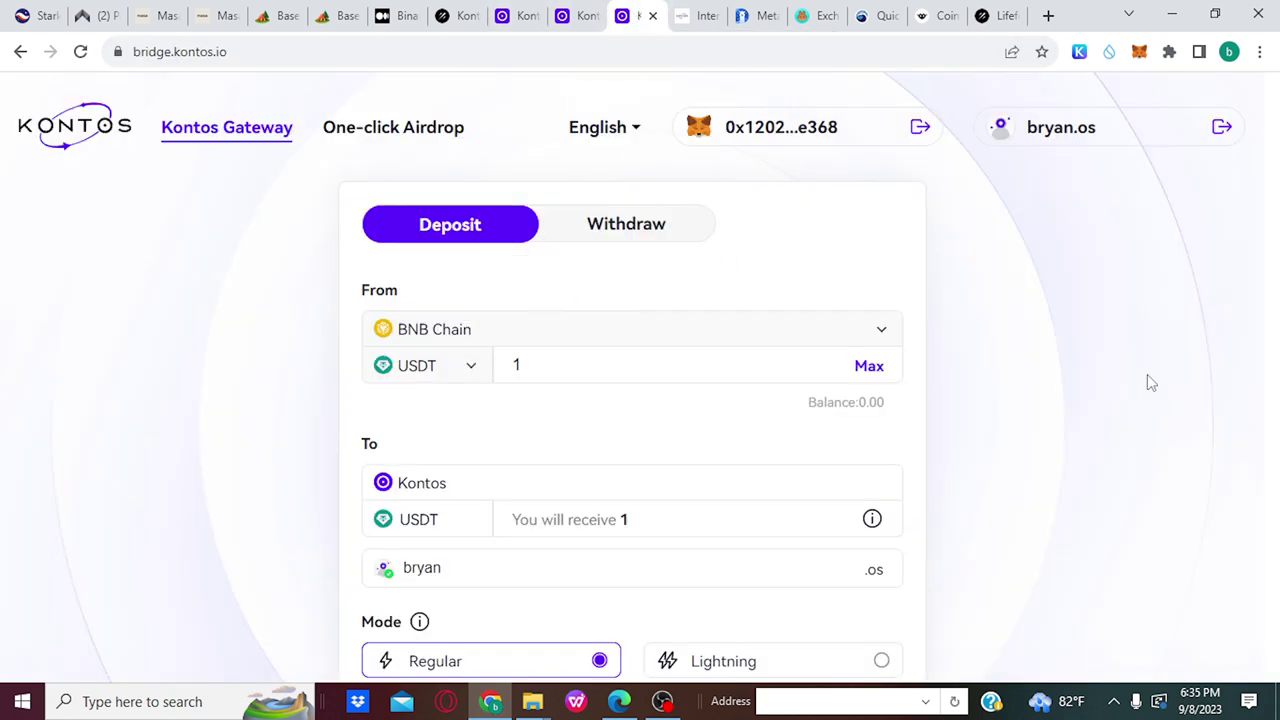
{"action": "left_click", "coordinate": [525, 12]}
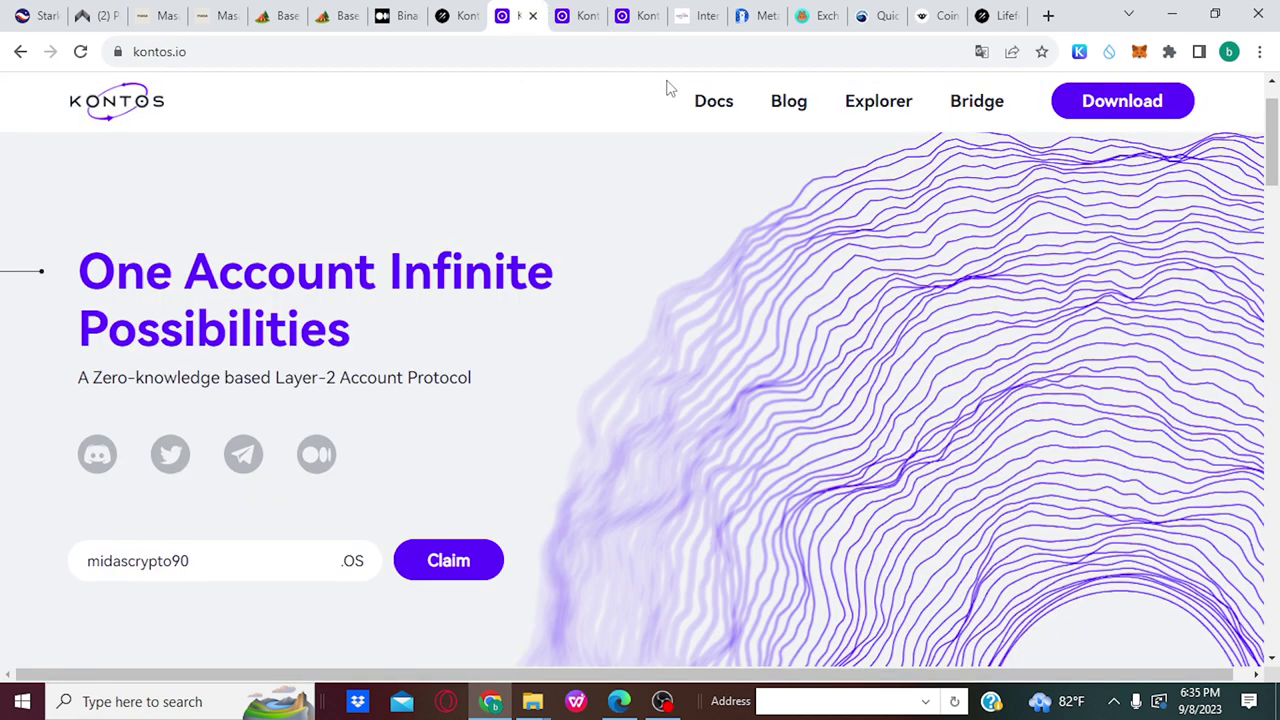
Check the Galxe campaign tab, then close the Kontos wallet PIN unlock tab to reach Kontos Bridge
{"action": "left_click", "coordinate": [462, 15]}
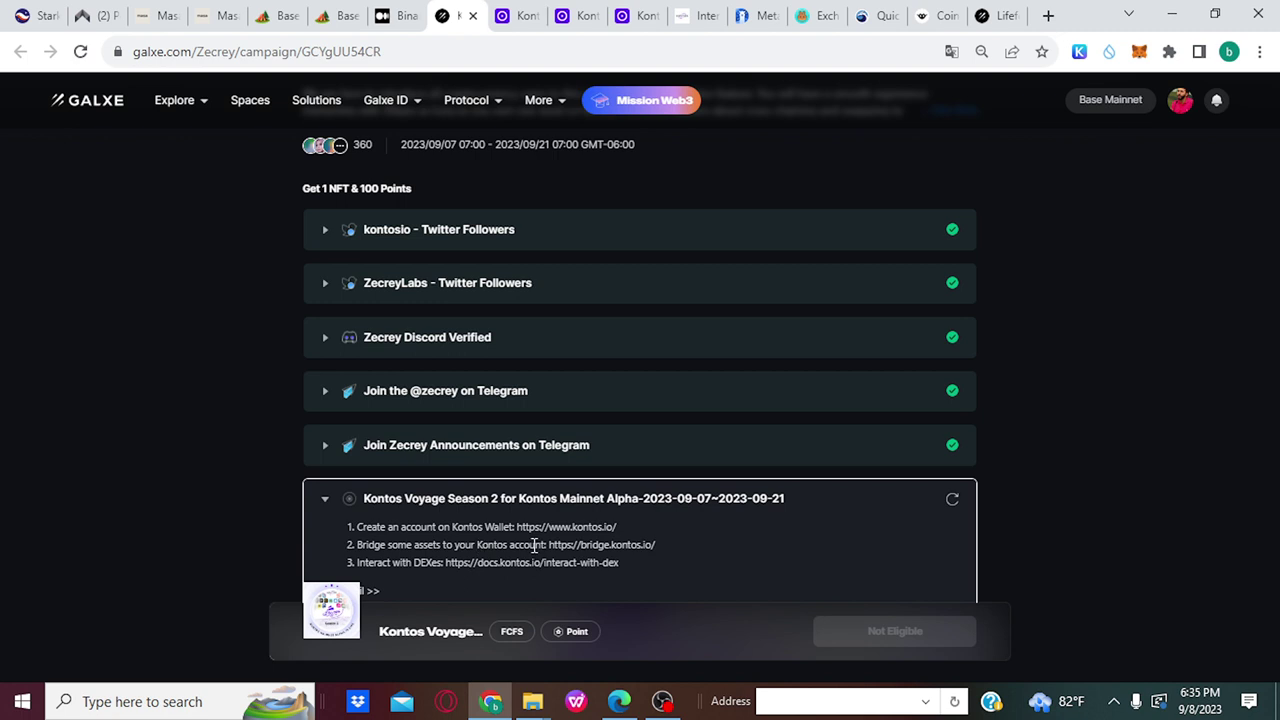
{"action": "left_click", "coordinate": [582, 12]}
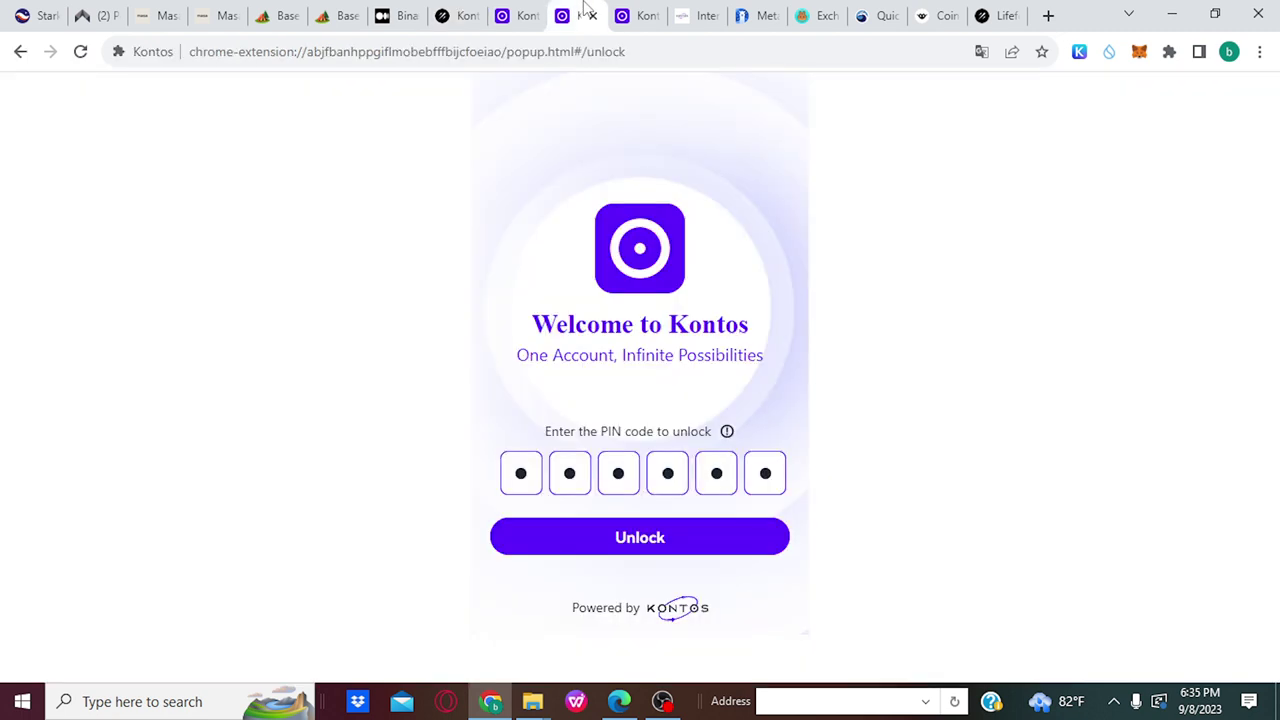
{"action": "left_click", "coordinate": [612, 15]}
{"action": "left_click", "coordinate": [592, 15]}
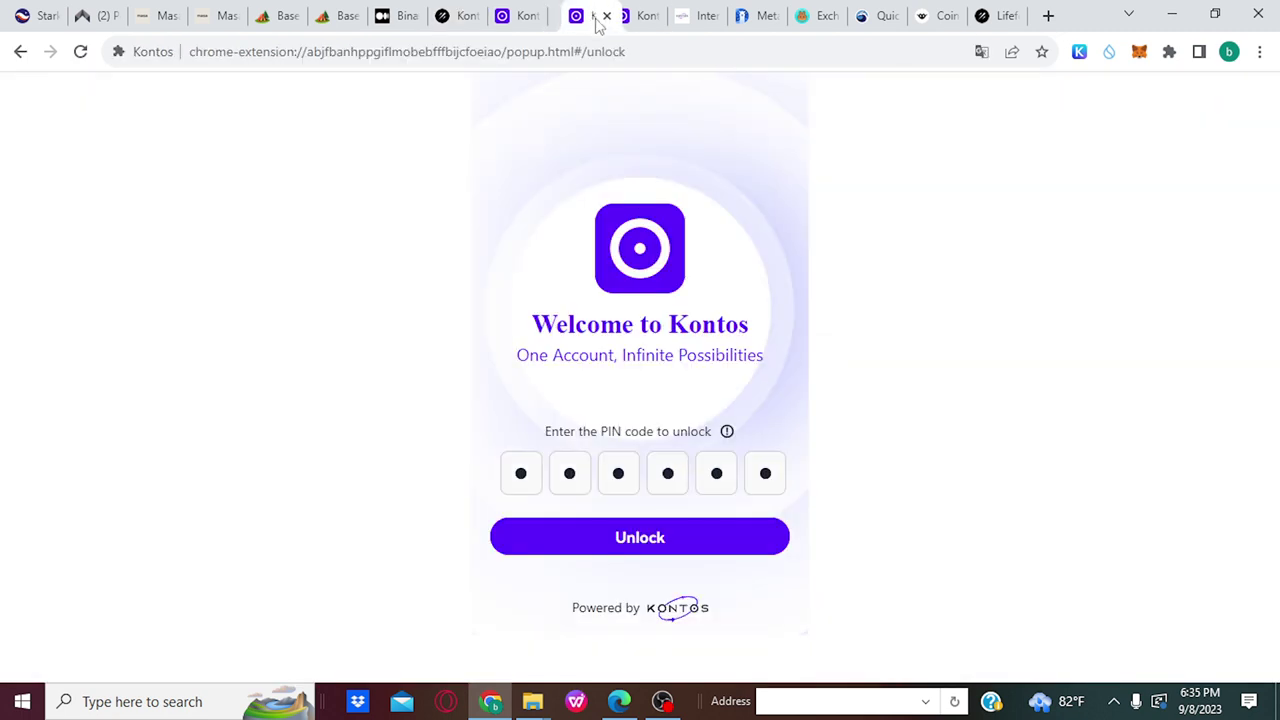
{"action": "left_click", "coordinate": [606, 15]}
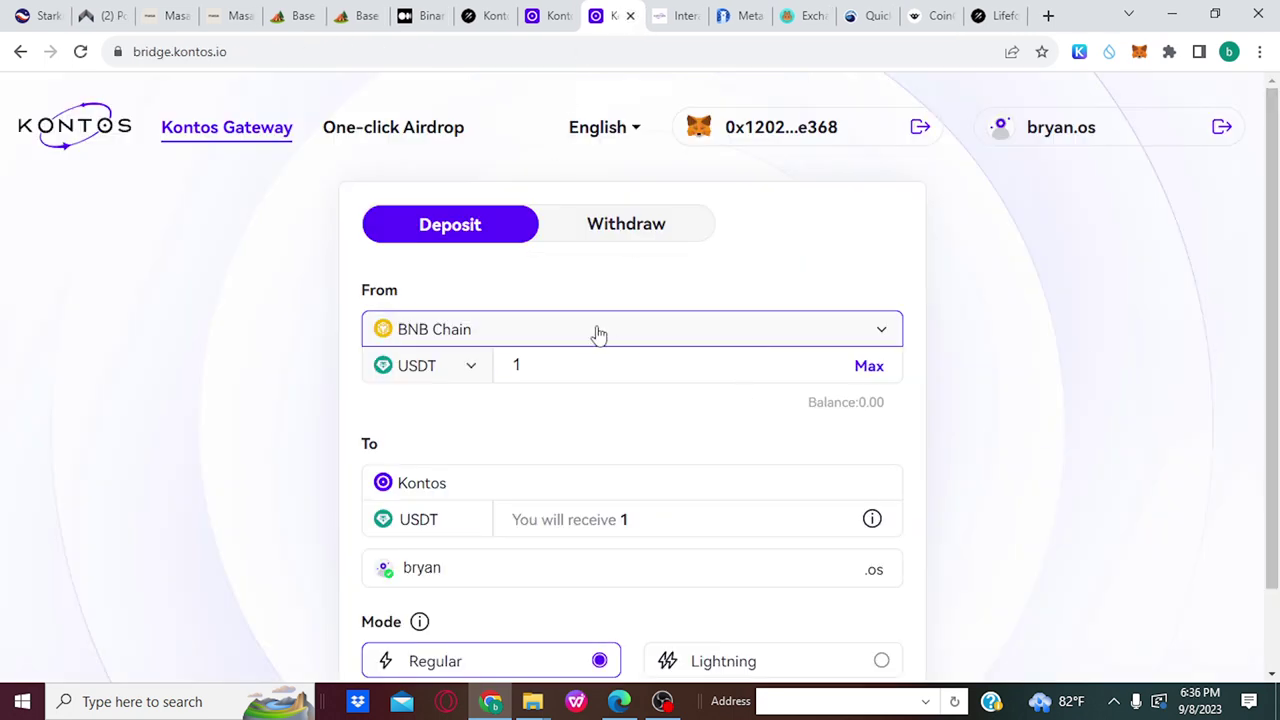
Switch the deposit's From chain from BNB Chain to Polygon
{"action": "left_click", "coordinate": [586, 335]}
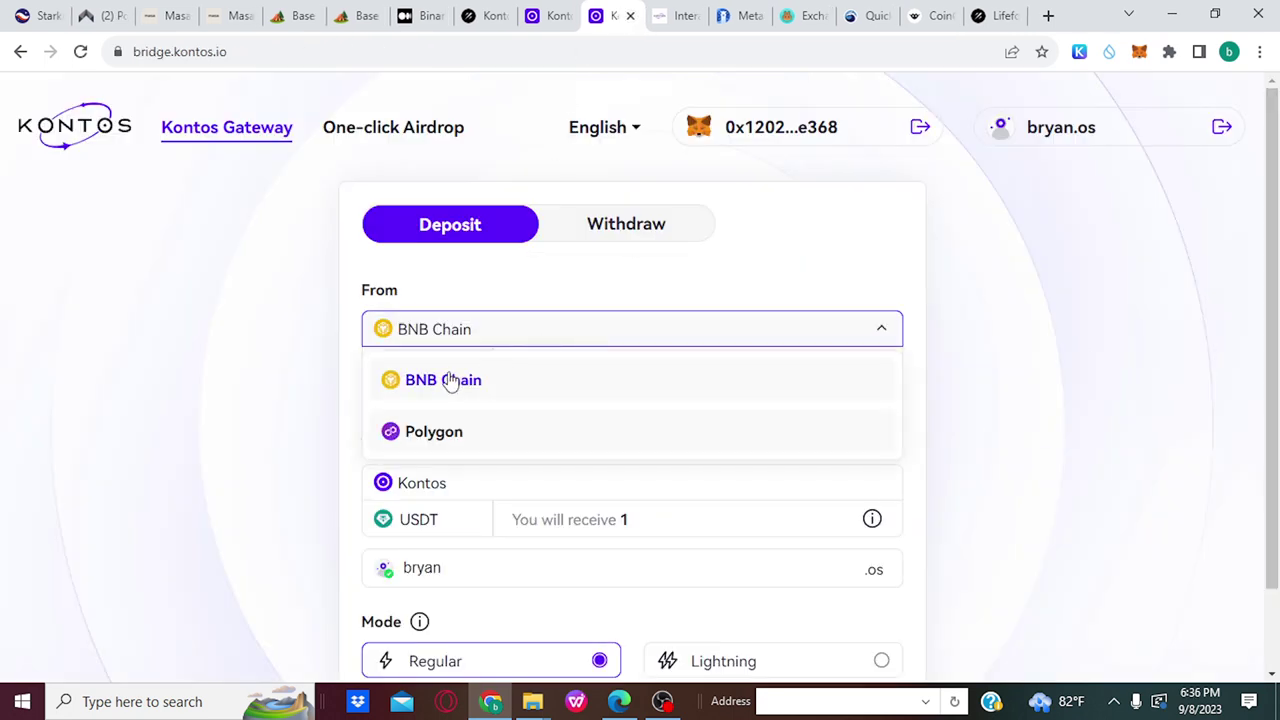
{"action": "left_click", "coordinate": [450, 381]}
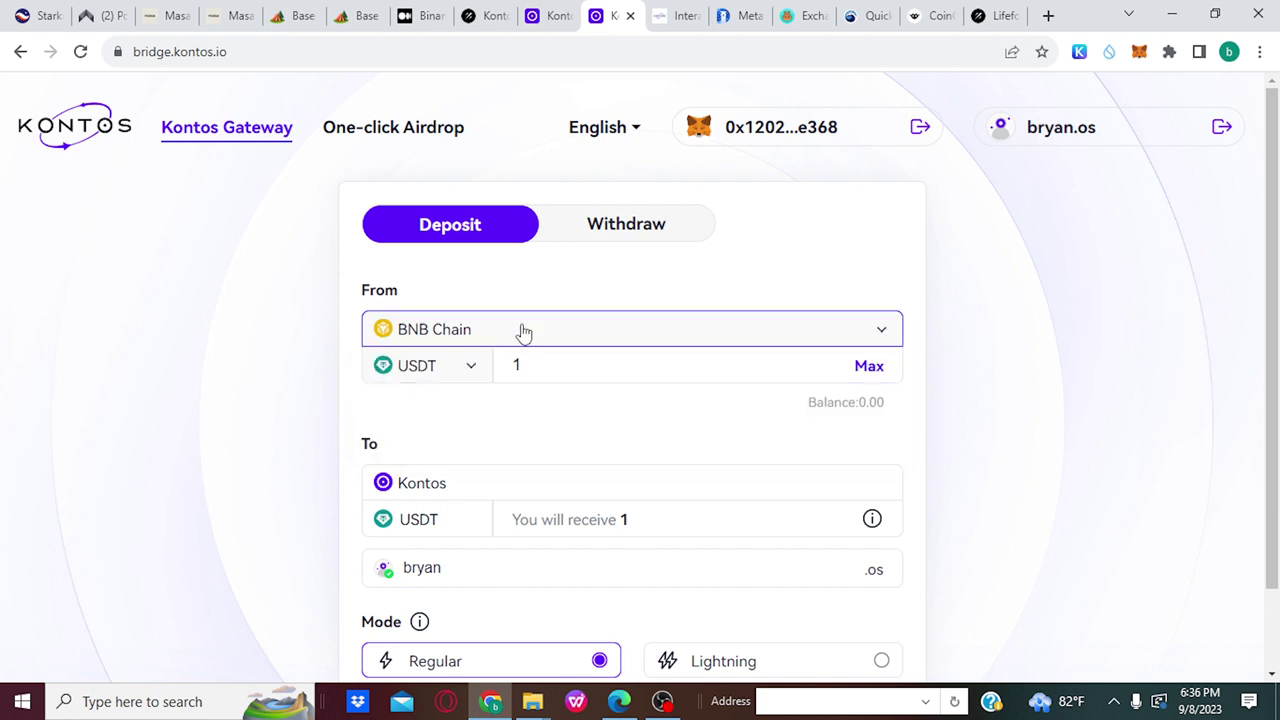
{"action": "left_click", "coordinate": [524, 332]}
{"action": "left_click", "coordinate": [431, 448]}
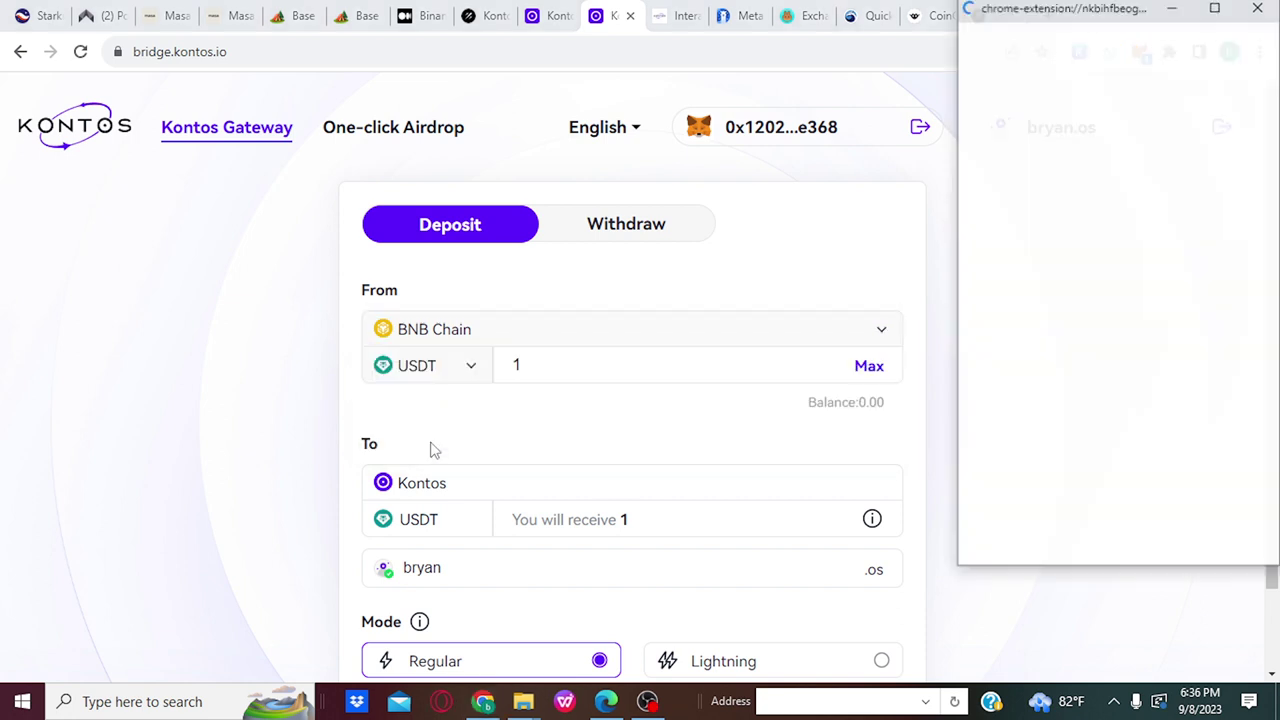